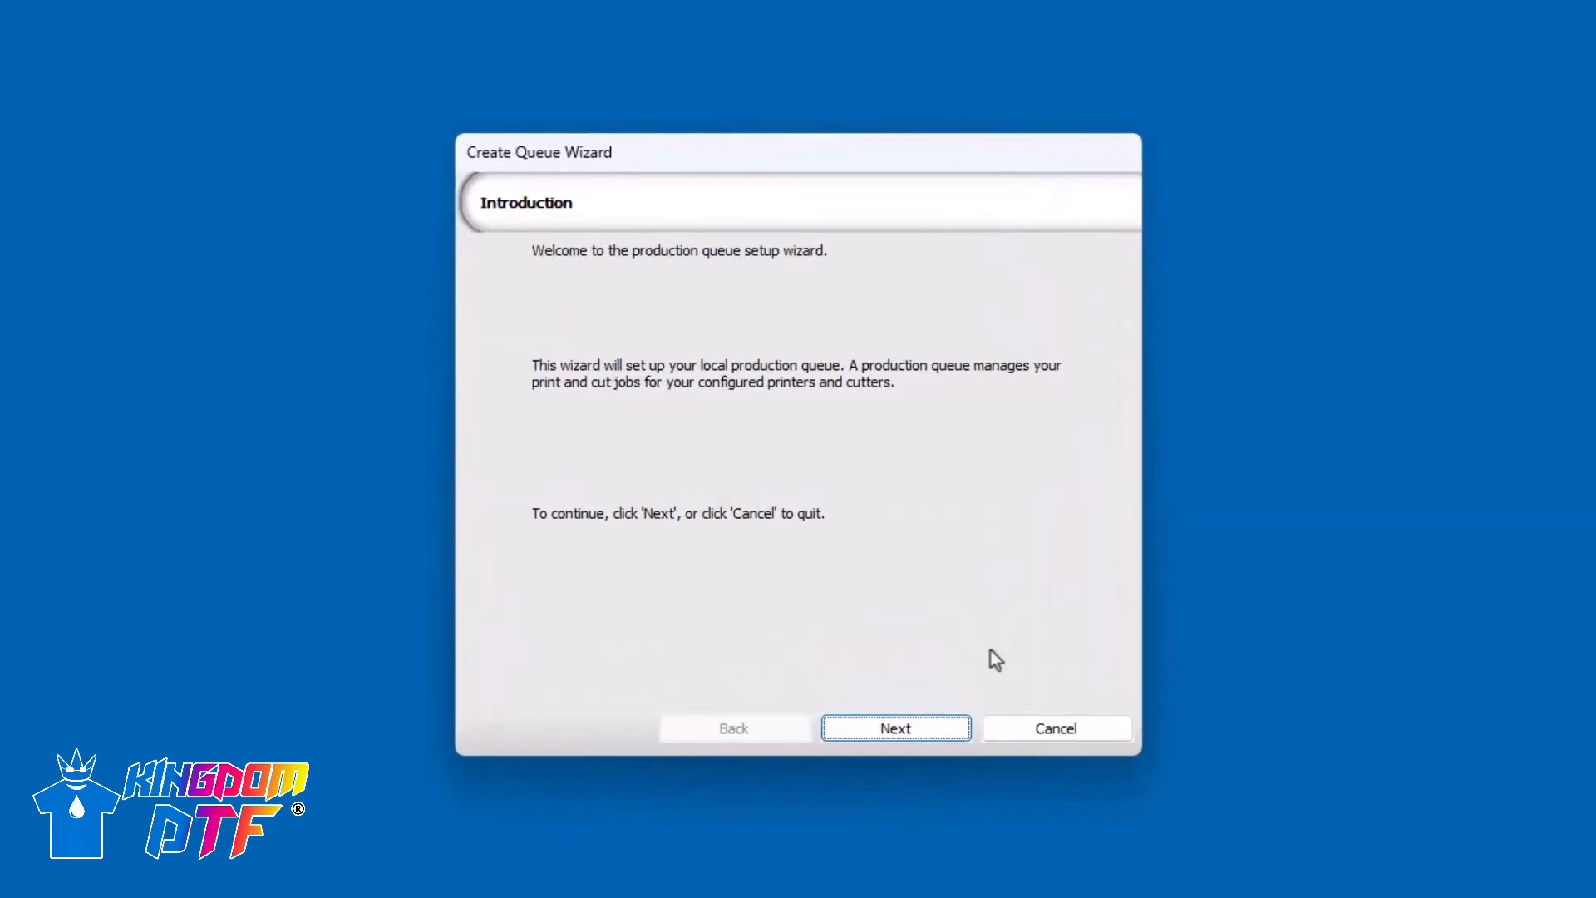
# - Install the Universal Controller Driver printer package from the cloud server within the production queue setup wizard
pyautogui.click(935, 730)
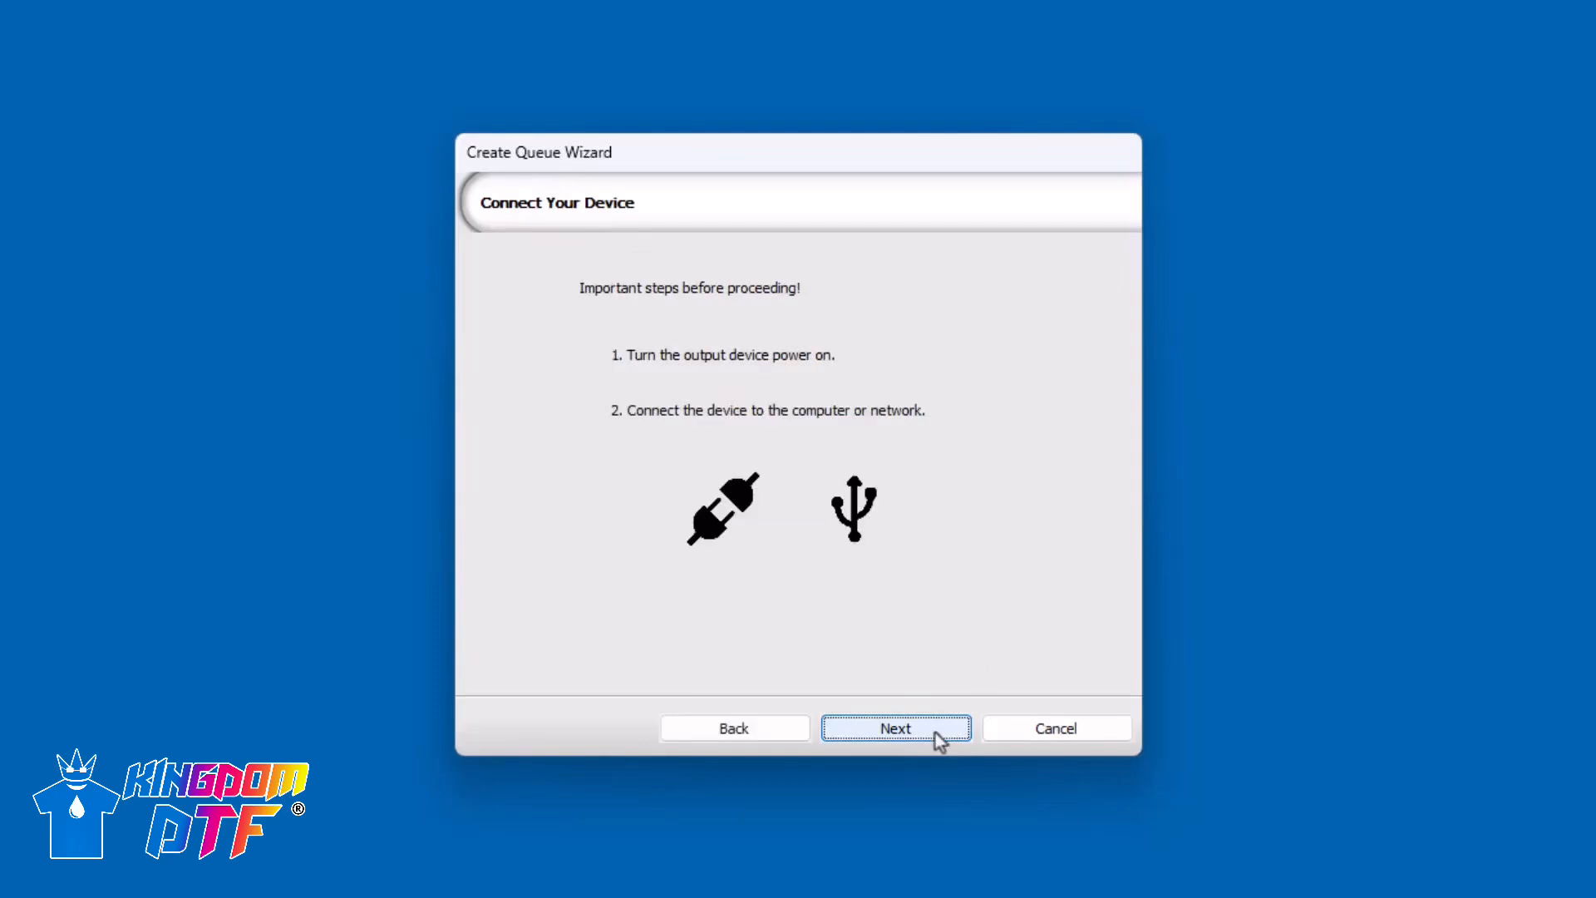
pyautogui.click(935, 730)
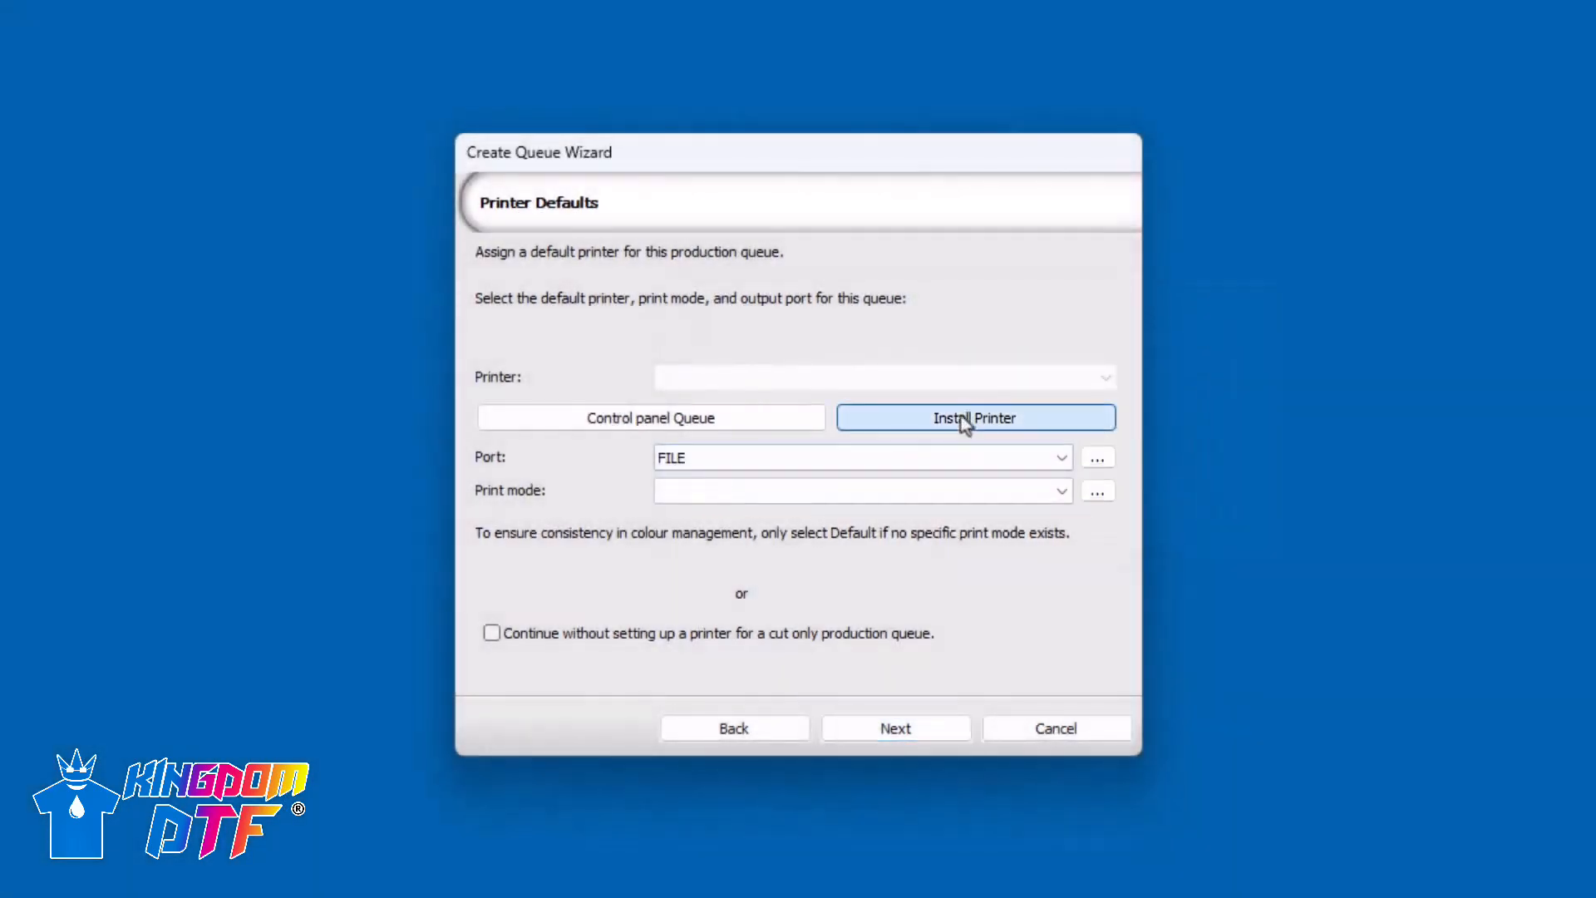
pyautogui.click(963, 419)
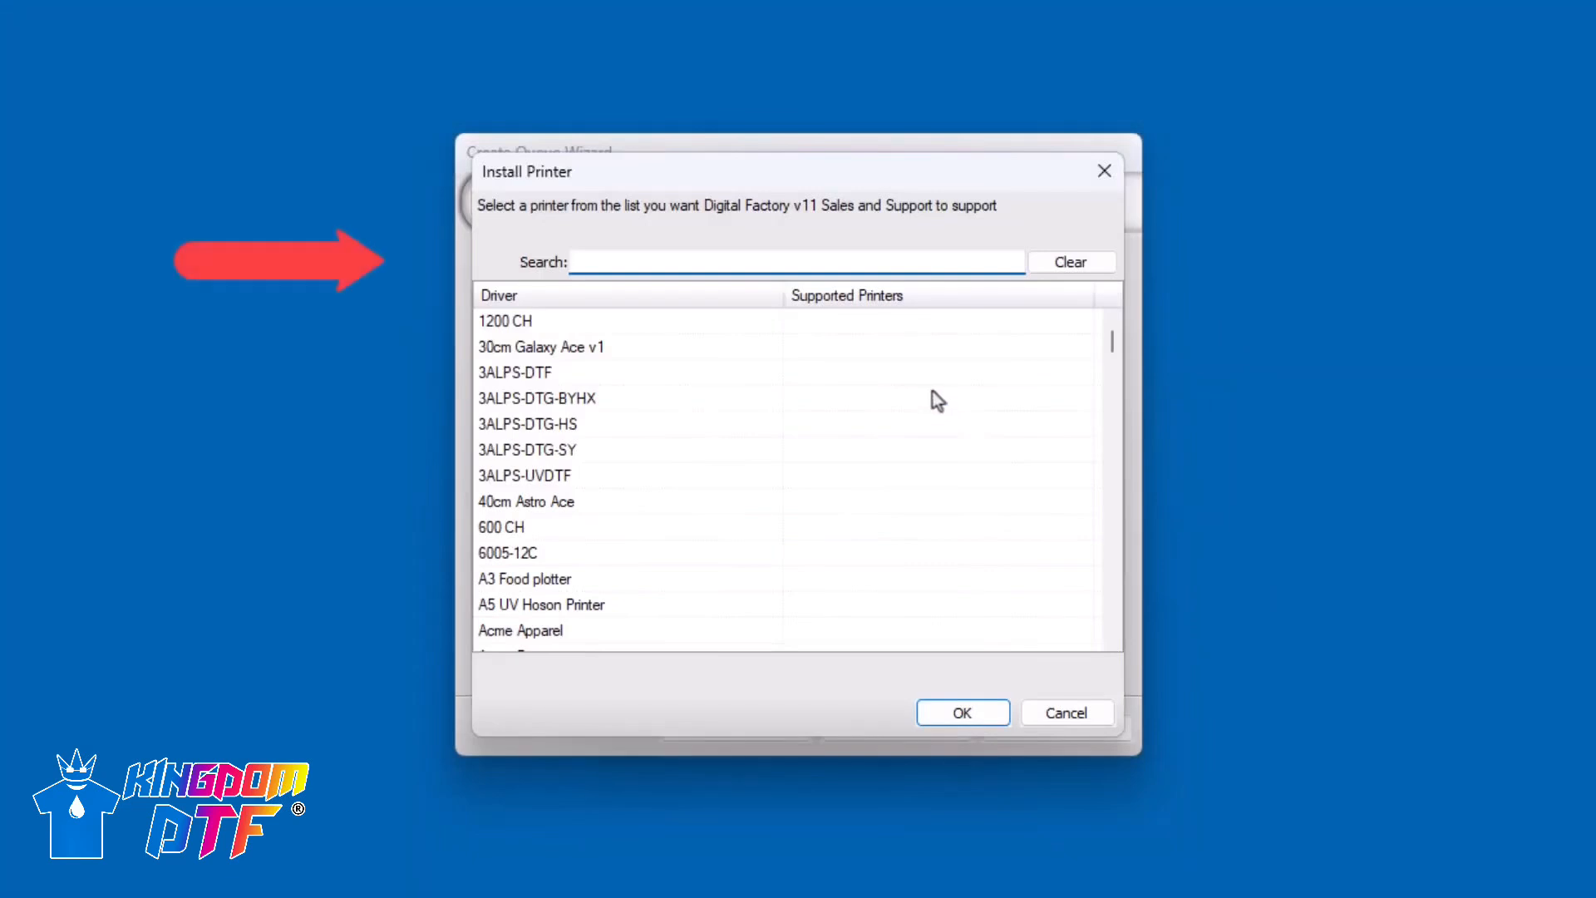
pyautogui.write('univ')
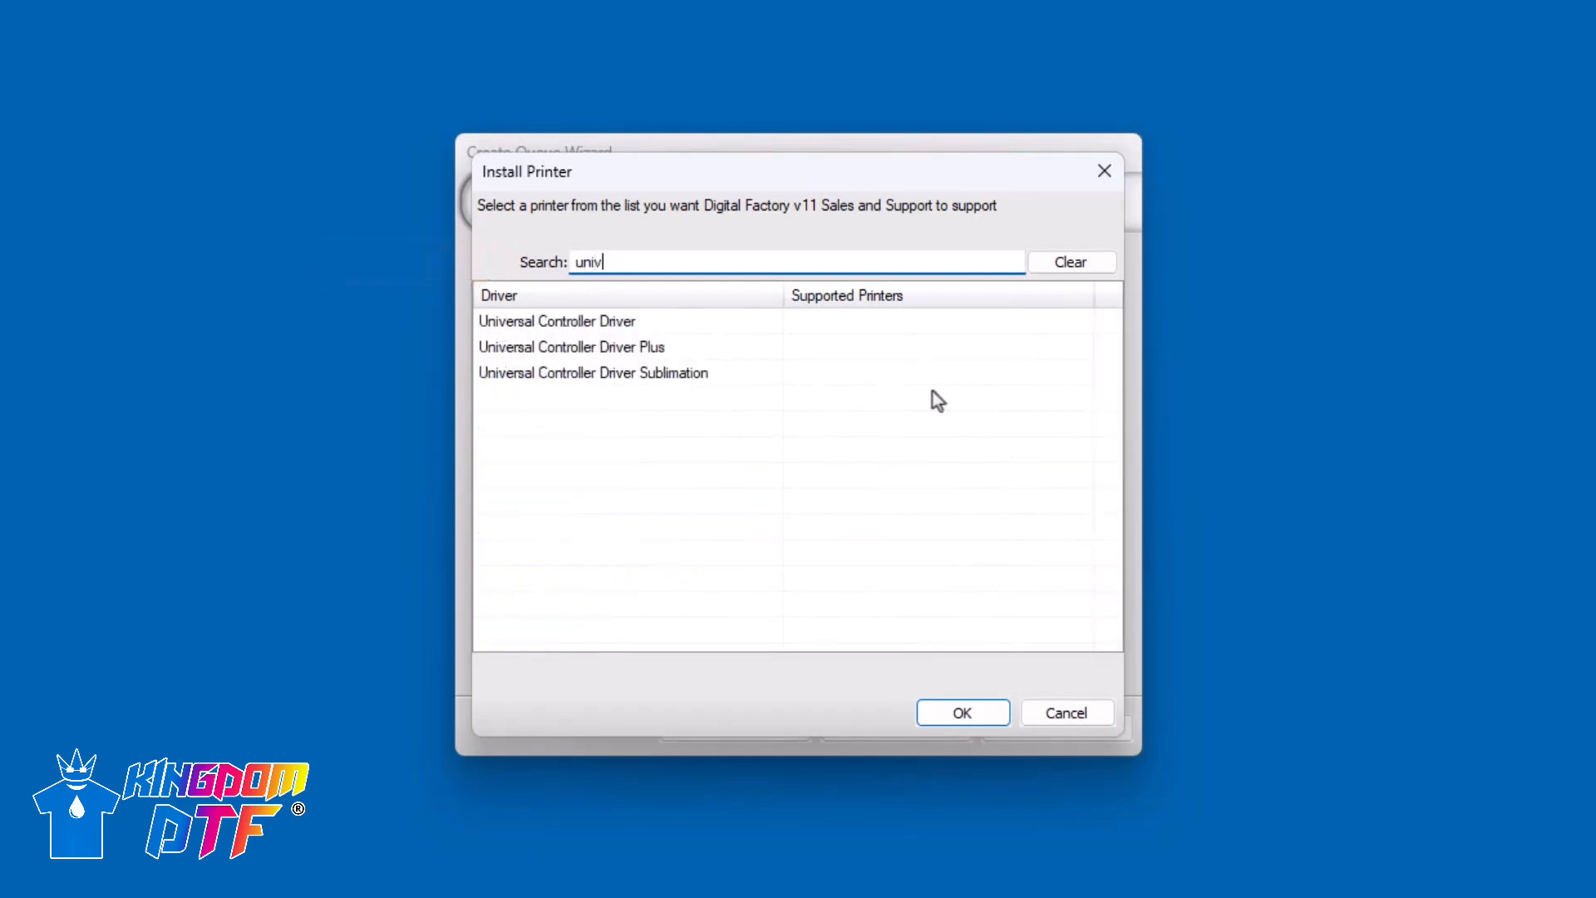
pyautogui.click(620, 321)
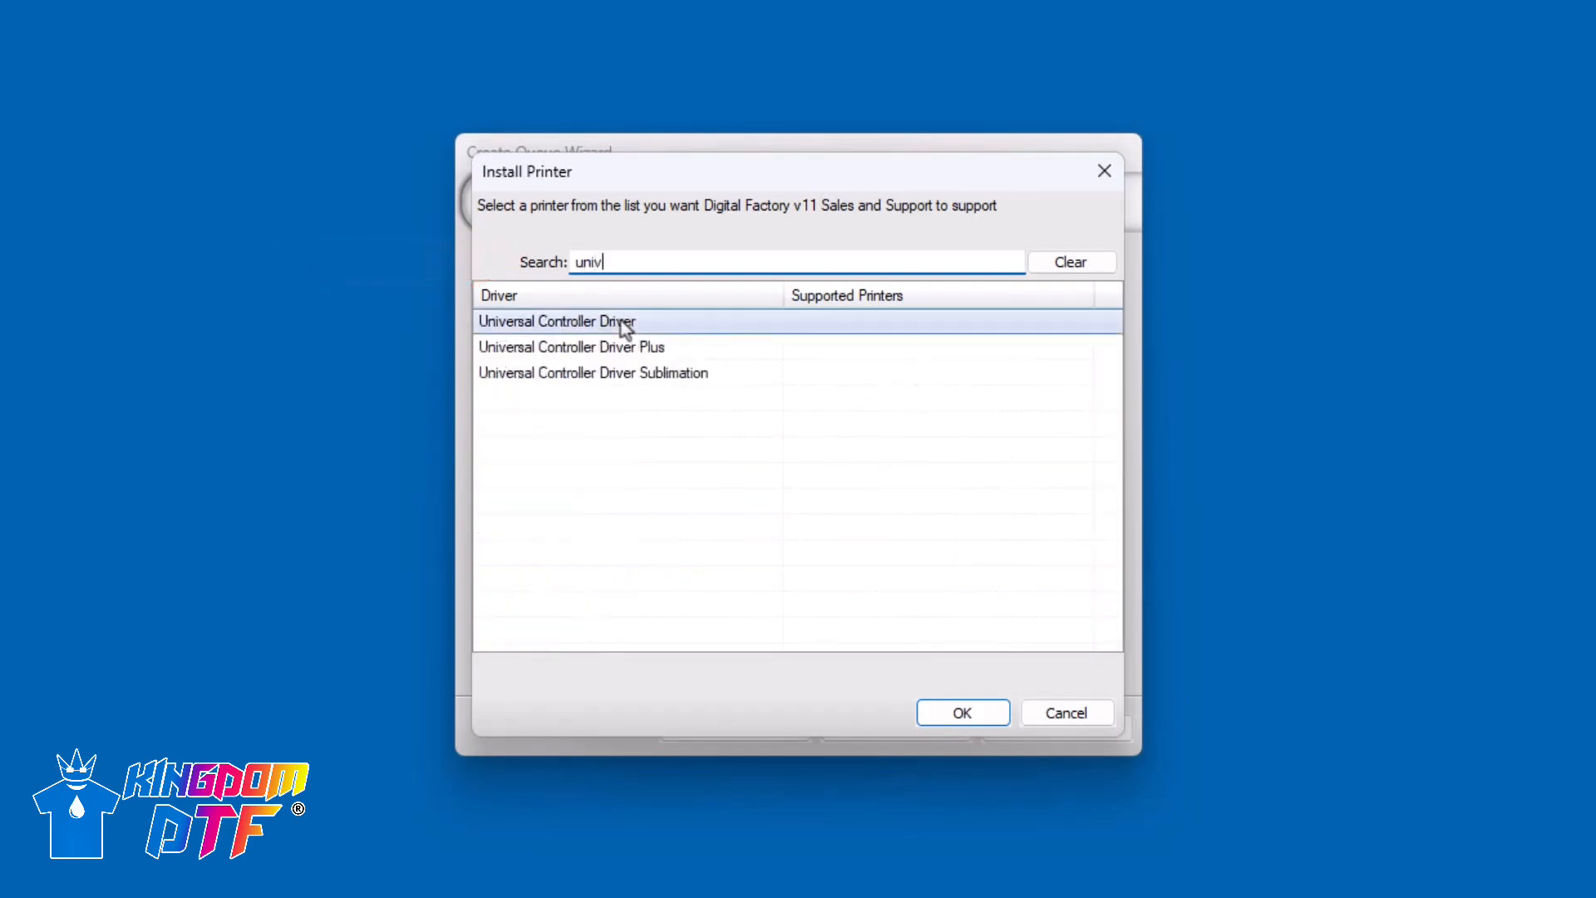
pyautogui.click(991, 720)
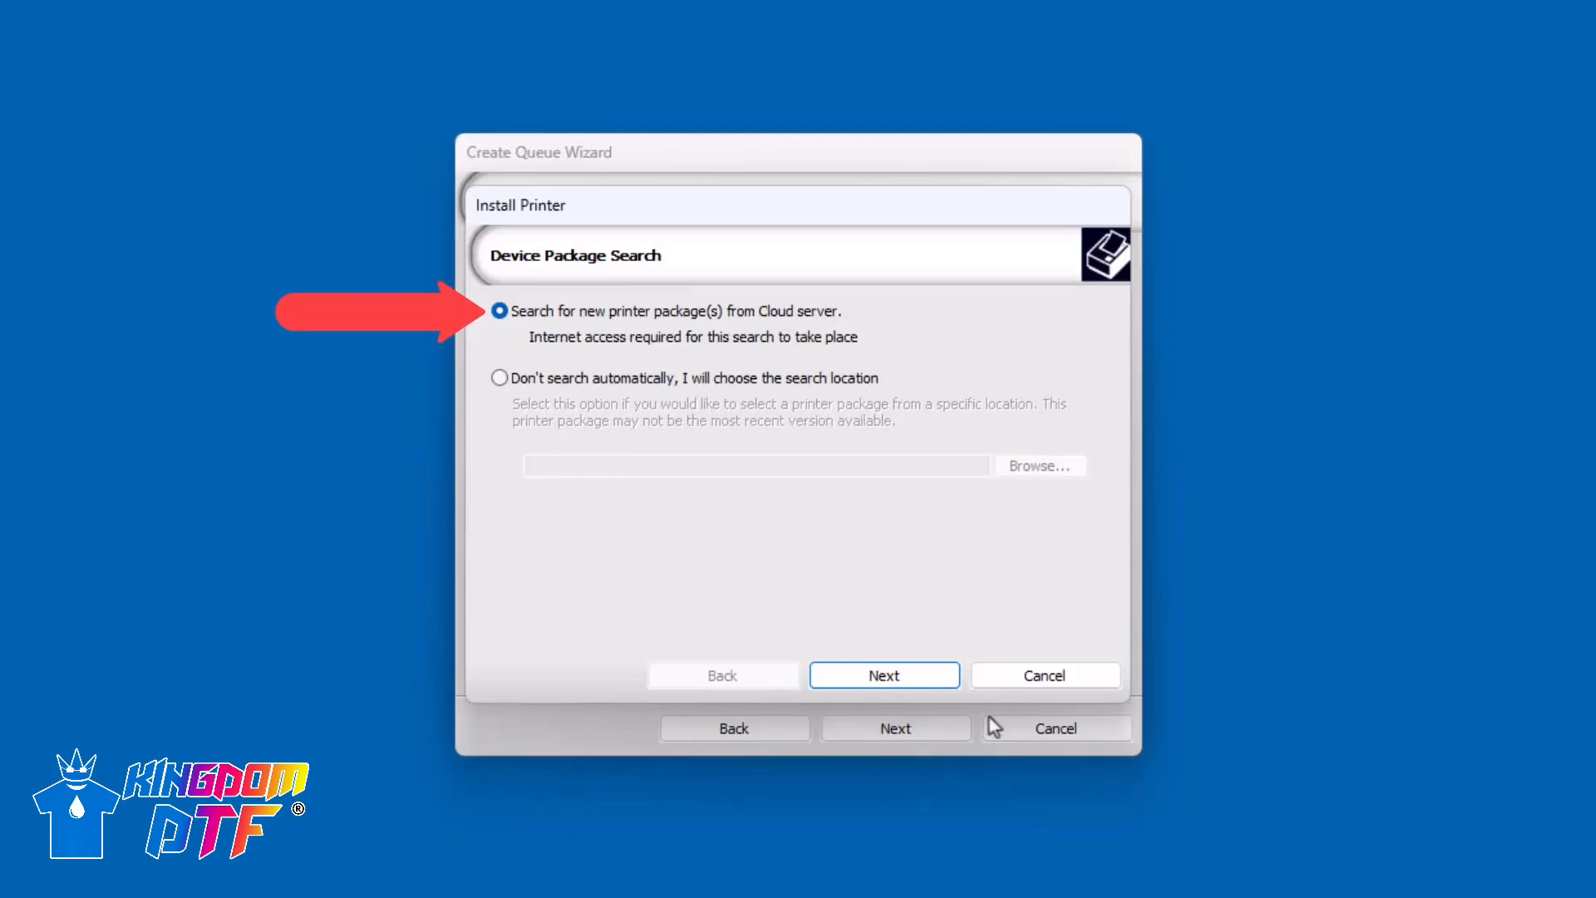
pyautogui.click(940, 675)
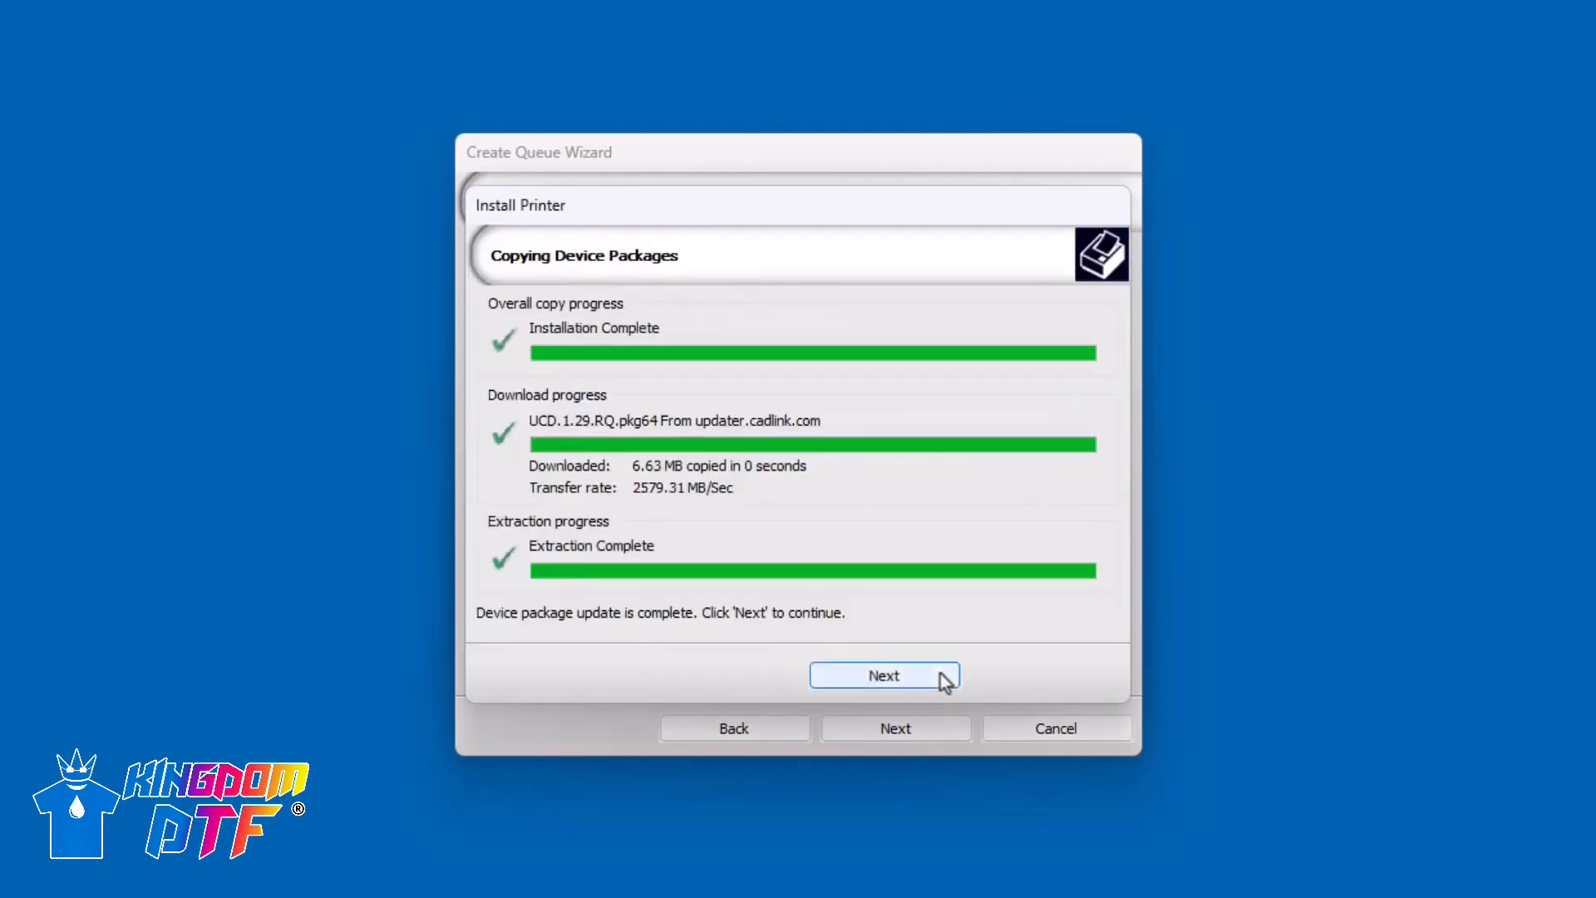
pyautogui.click(942, 676)
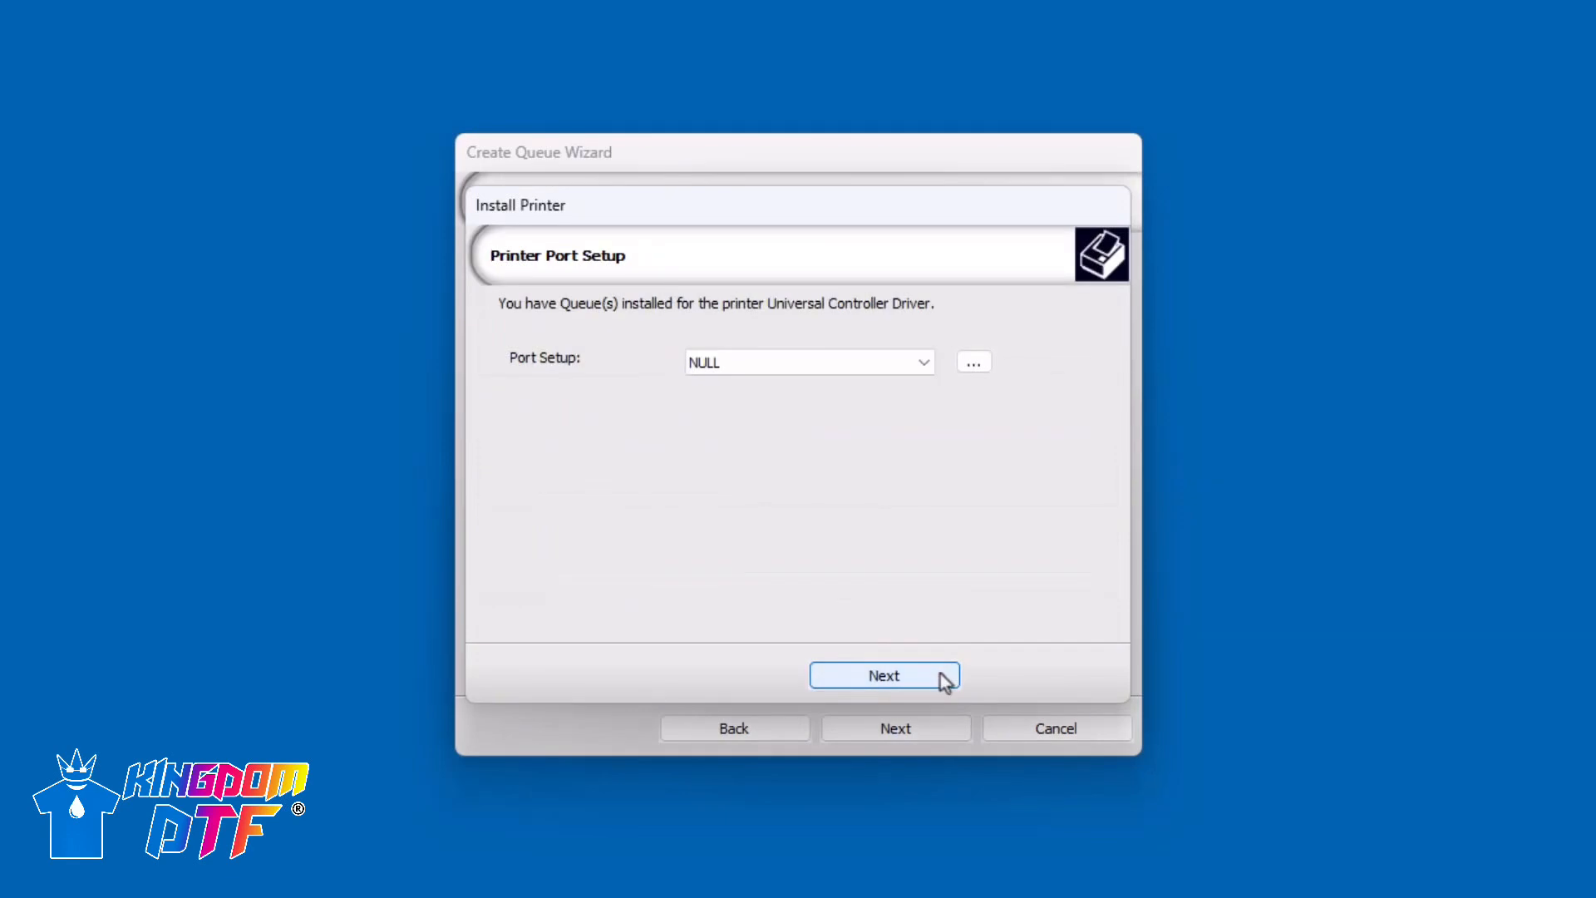
# - Set the printer port to FILE with D:\Hot-Folder as its output folder, and finish the printer installation
pyautogui.click(929, 361)
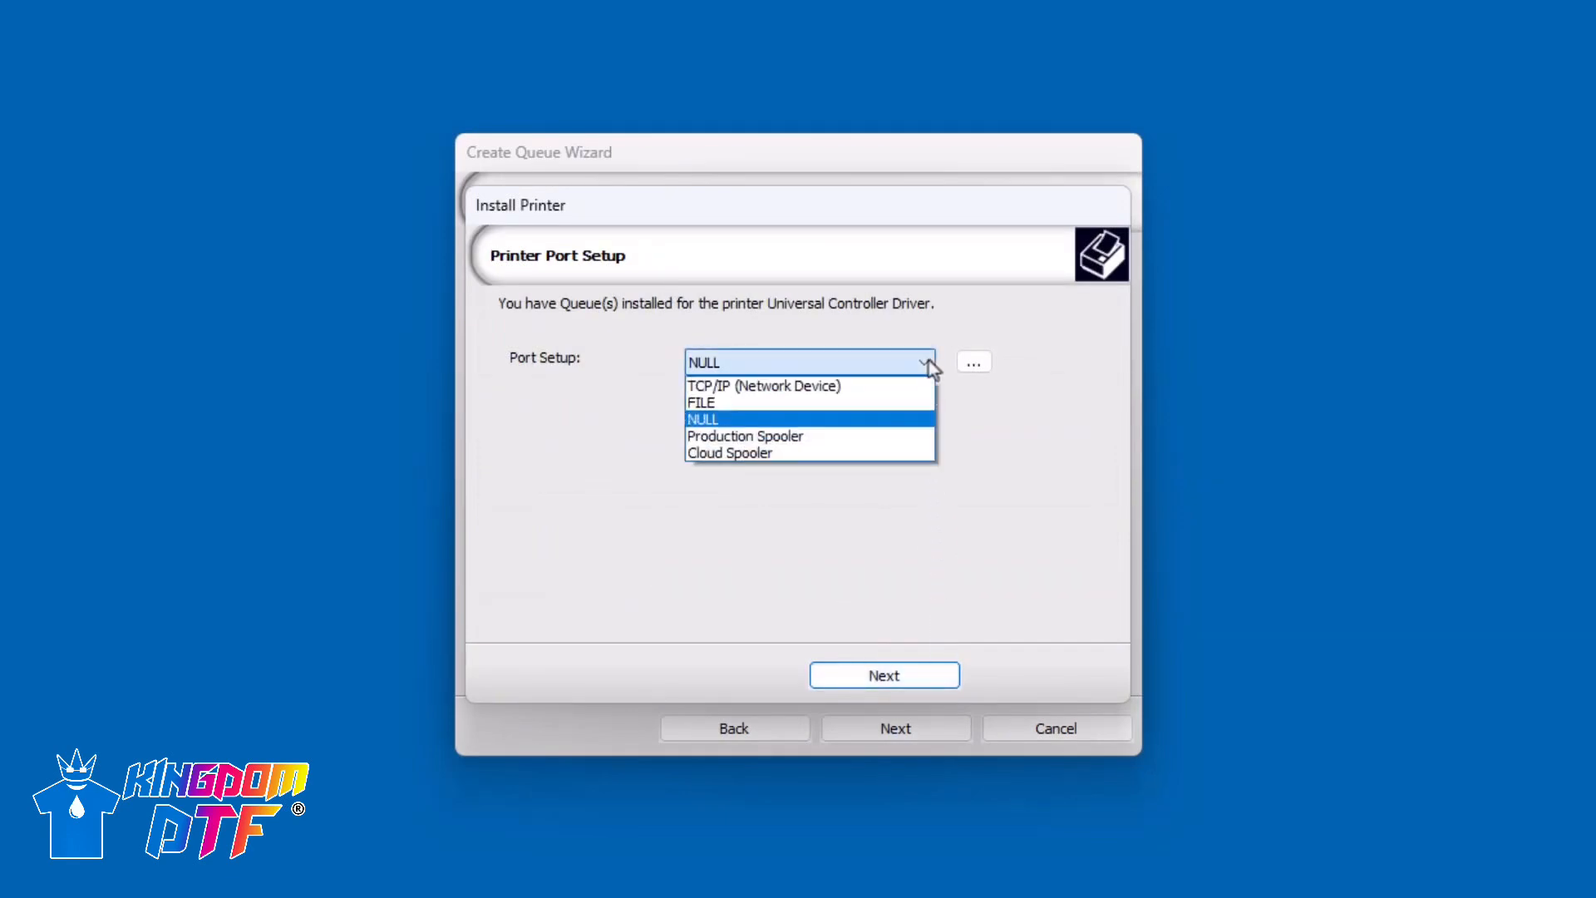
pyautogui.click(924, 404)
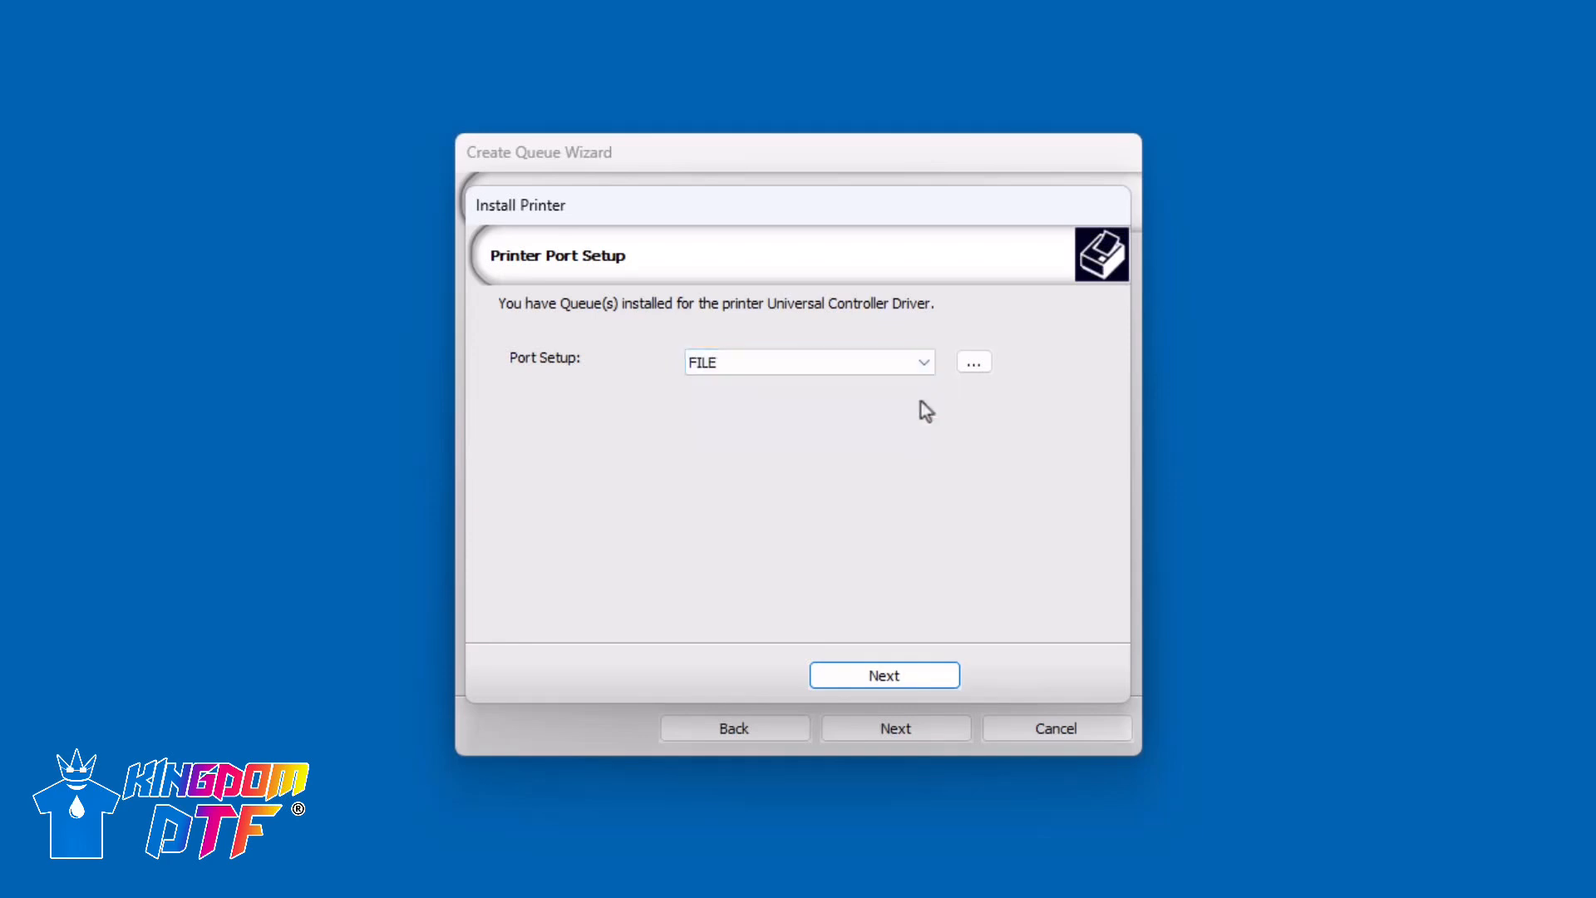
pyautogui.click(974, 363)
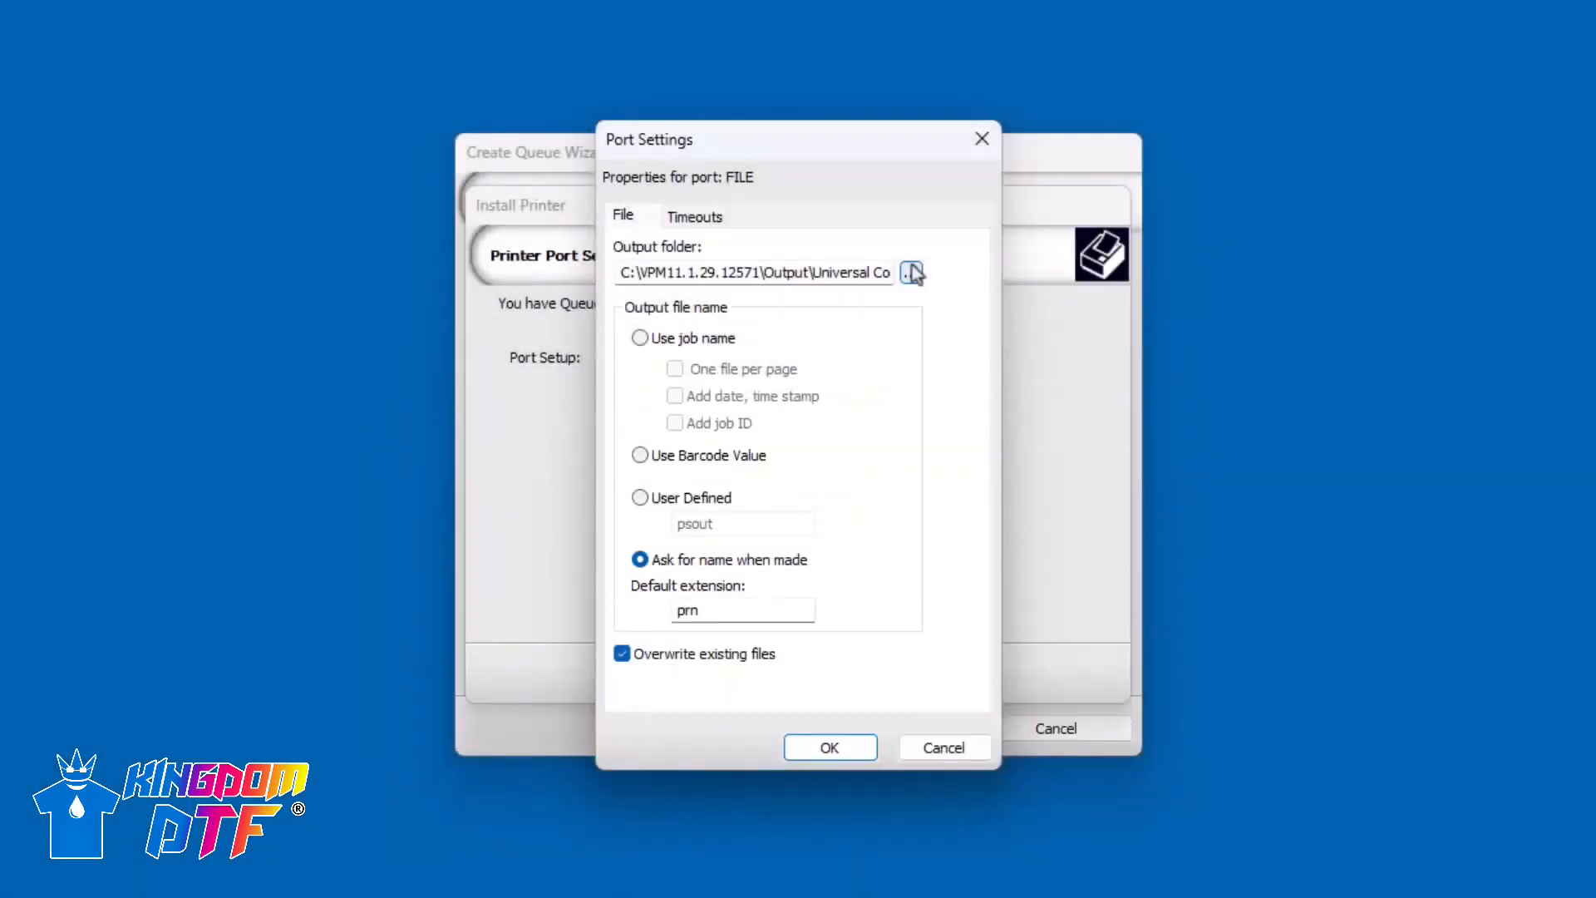
pyautogui.click(911, 273)
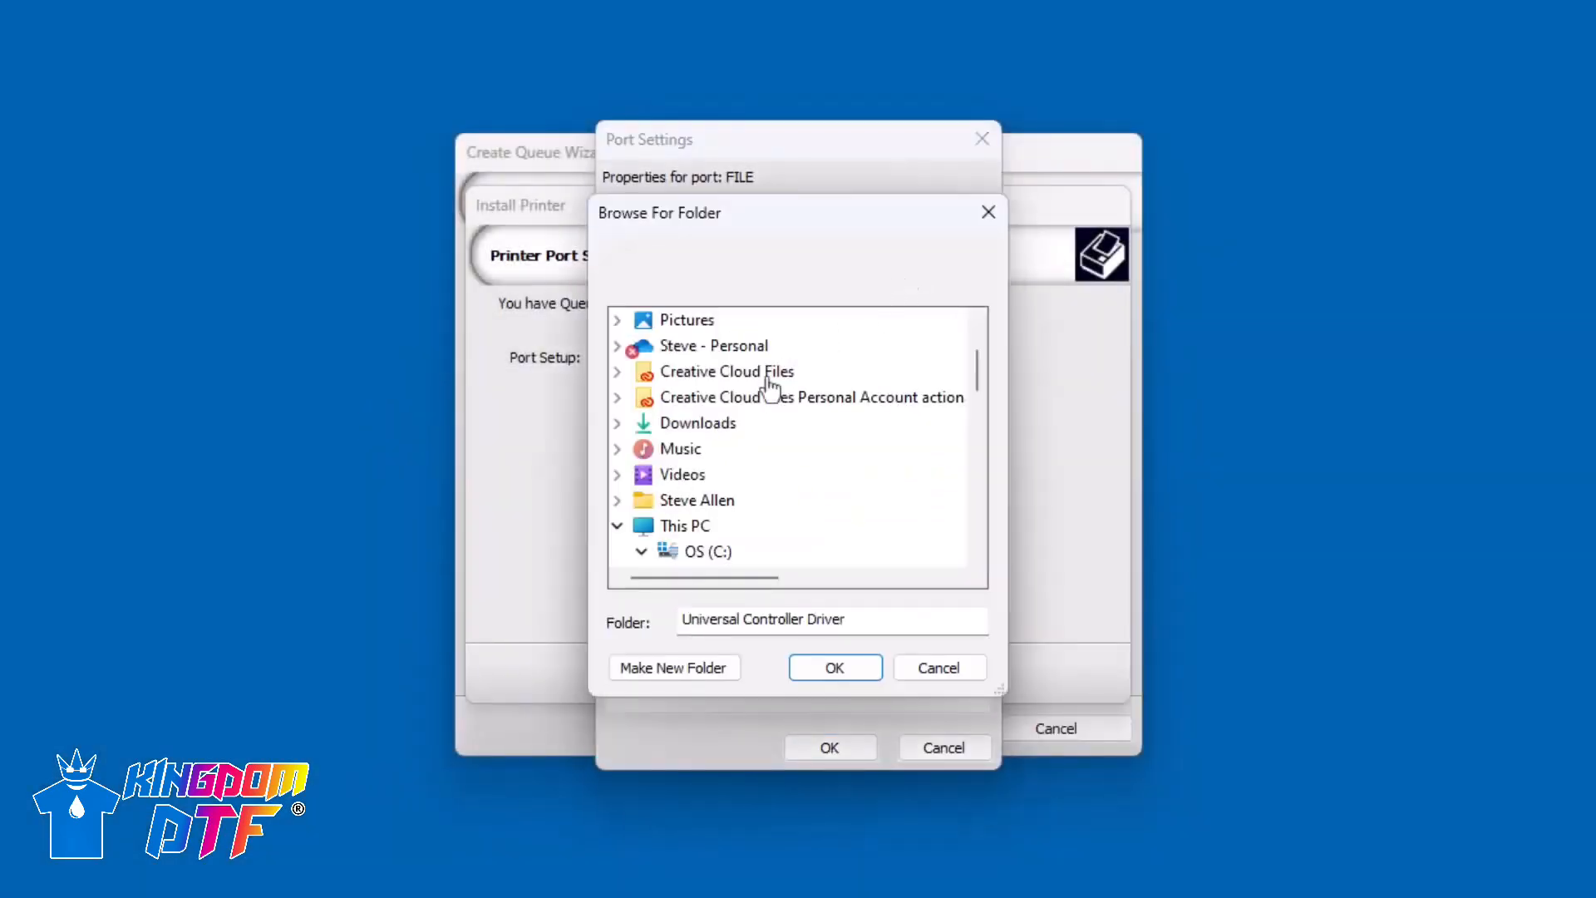
pyautogui.scroll(-1, 699, 511)
pyautogui.click(641, 475)
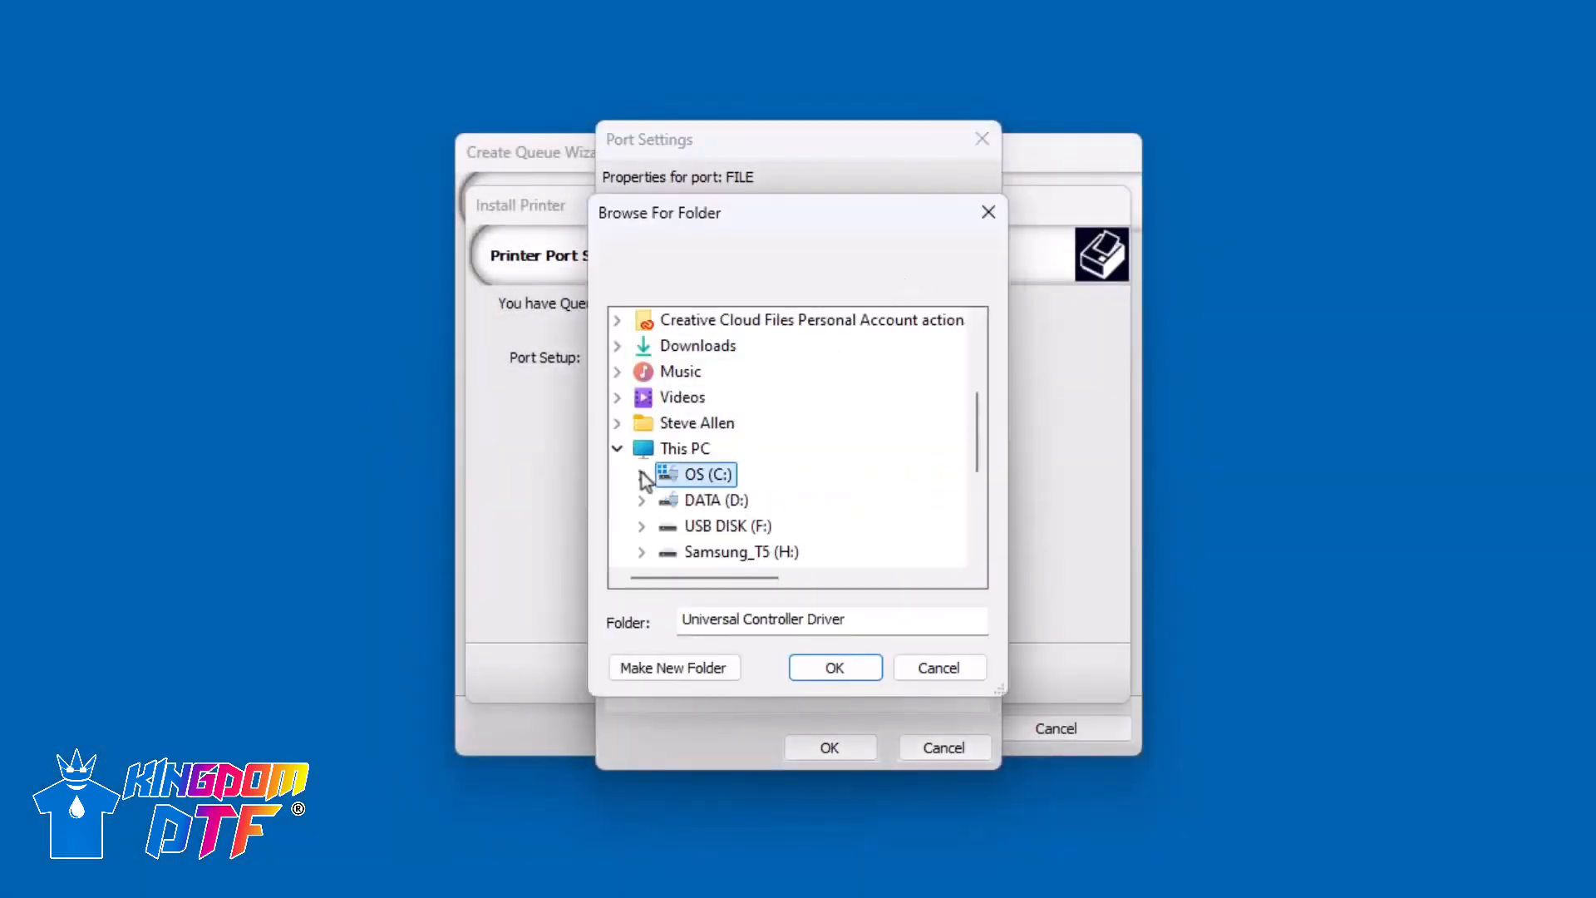
pyautogui.click(643, 501)
pyautogui.click(694, 474)
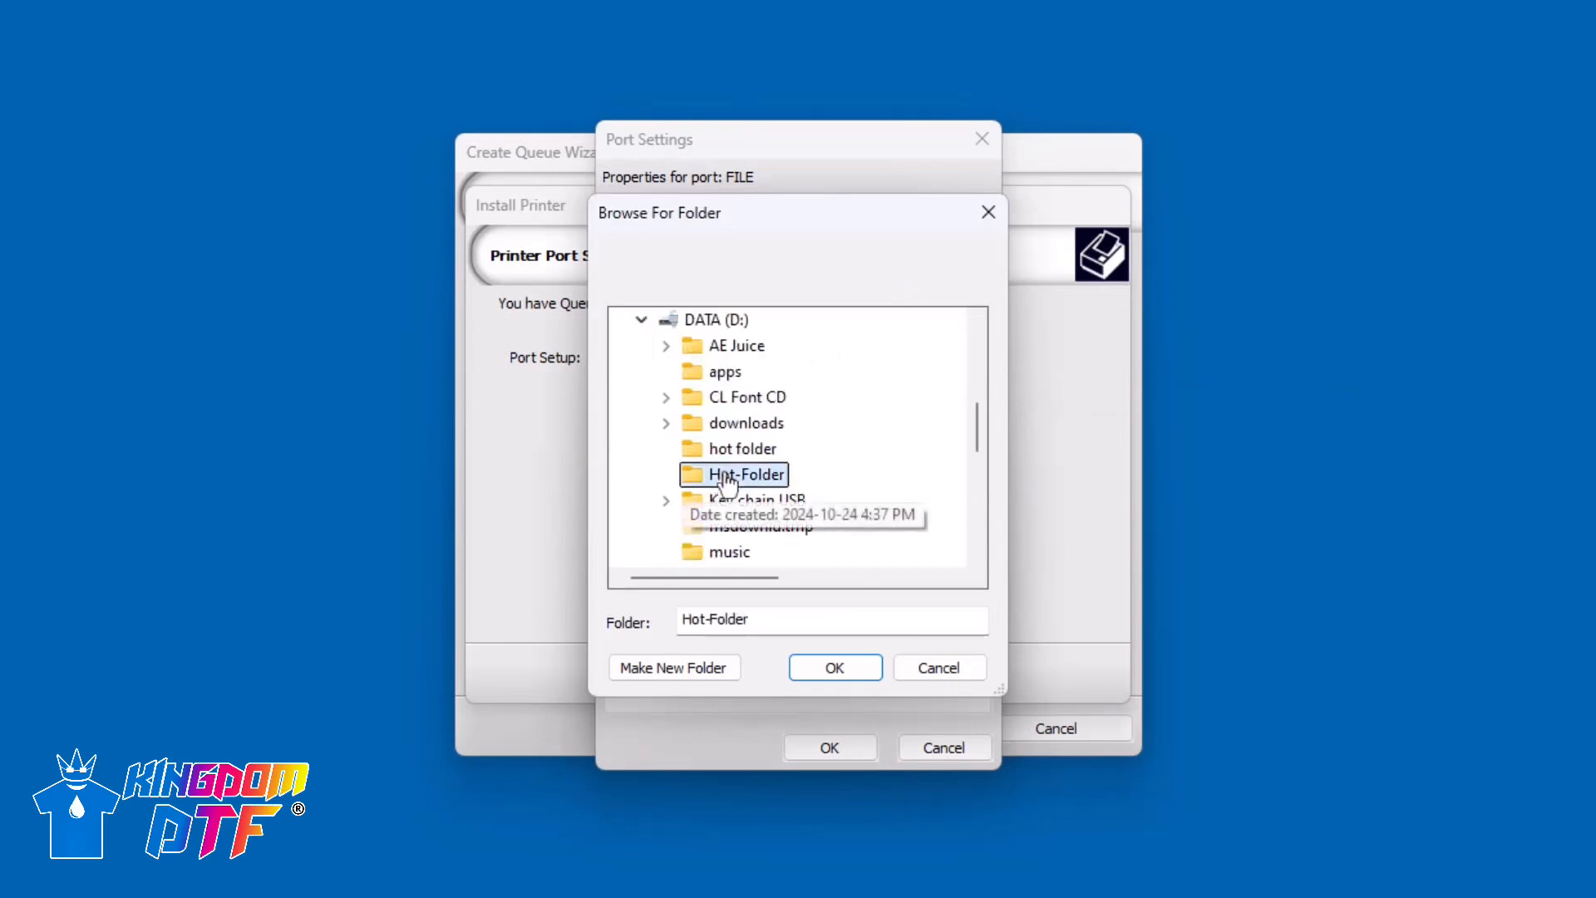
pyautogui.click(848, 674)
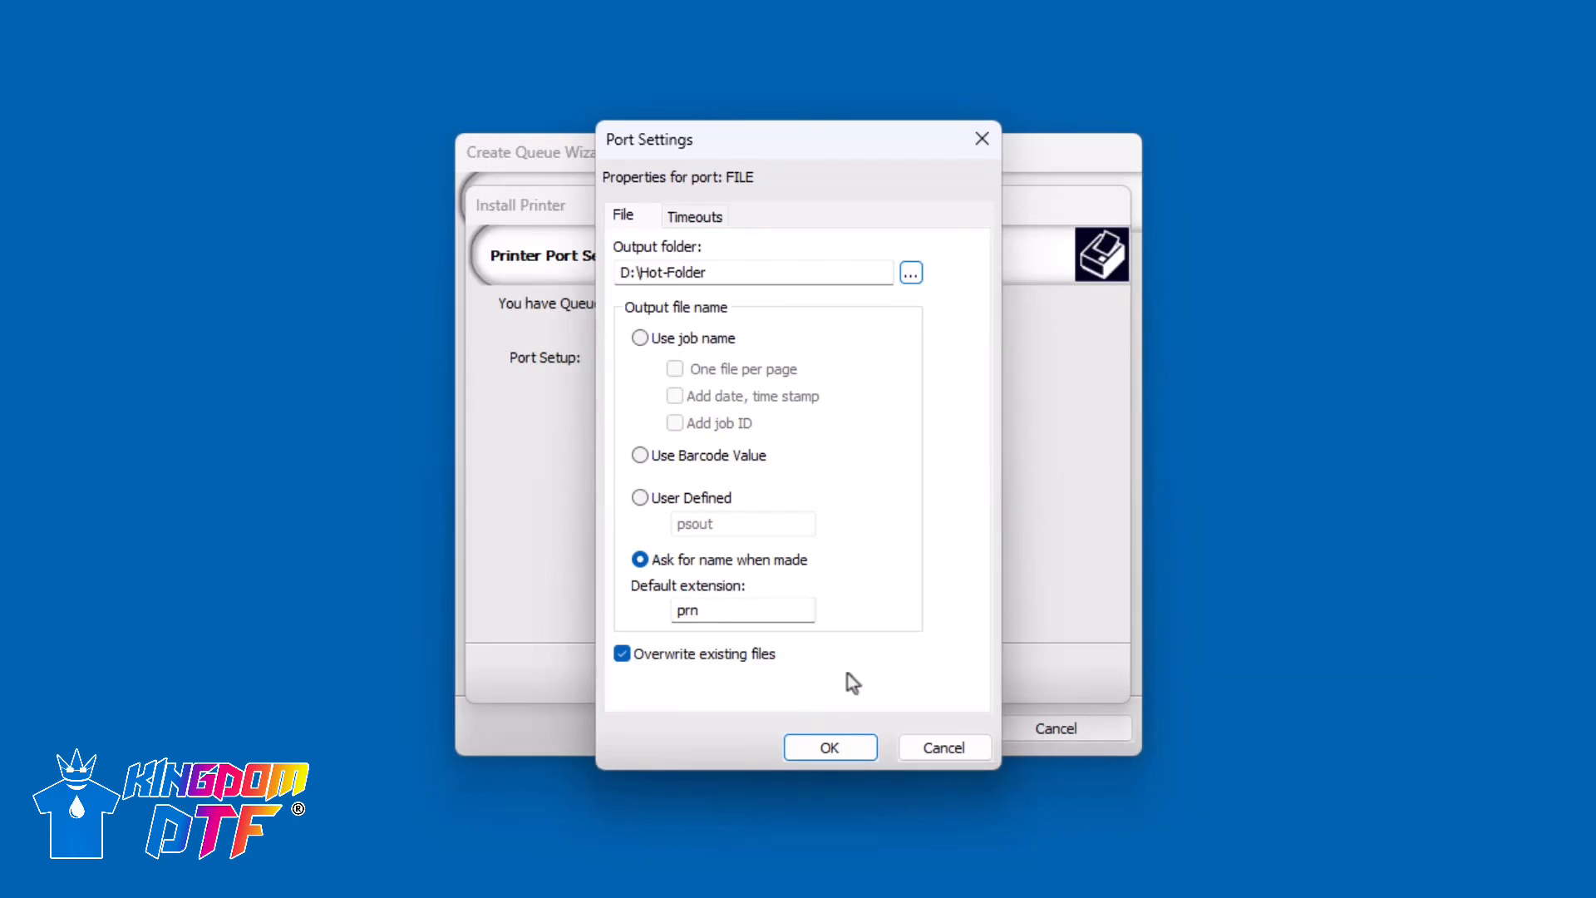
pyautogui.click(842, 747)
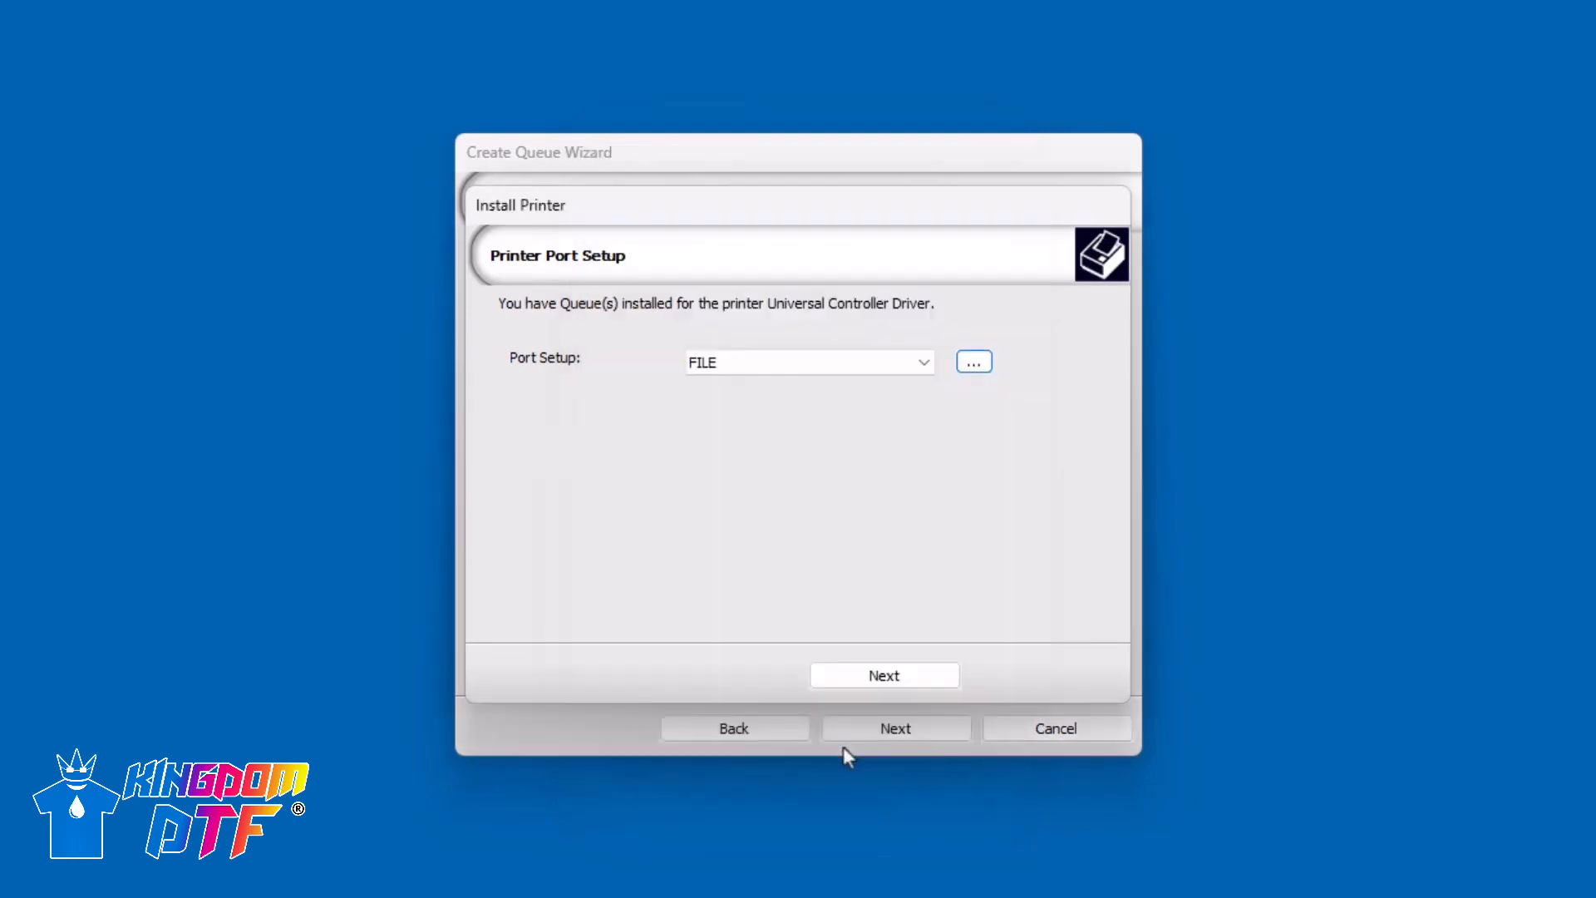
pyautogui.click(883, 680)
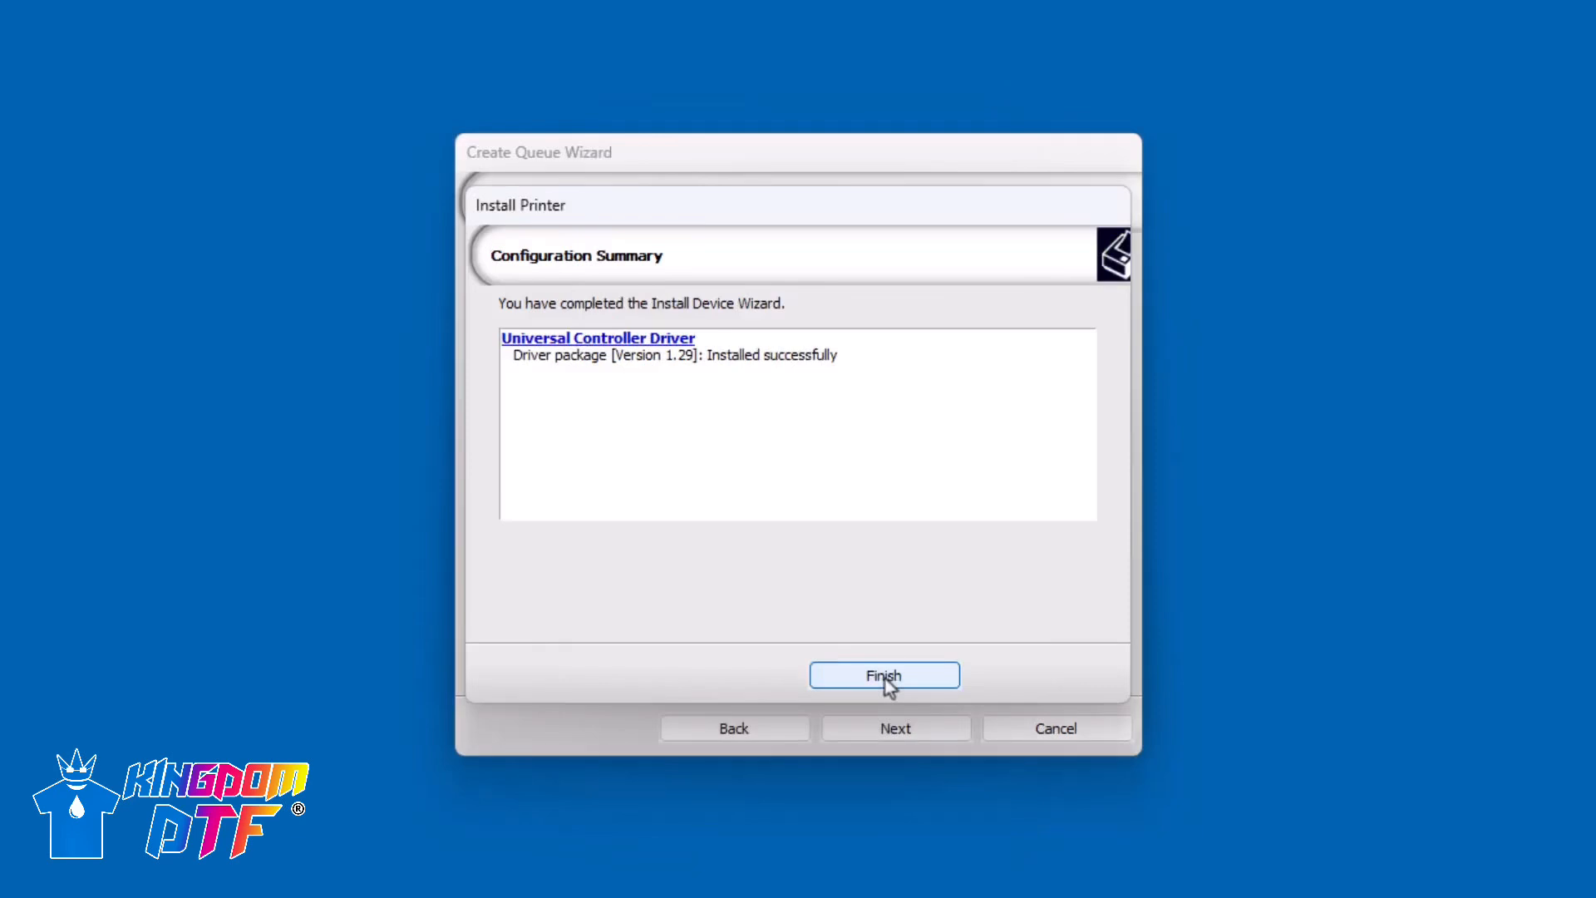
pyautogui.click(885, 677)
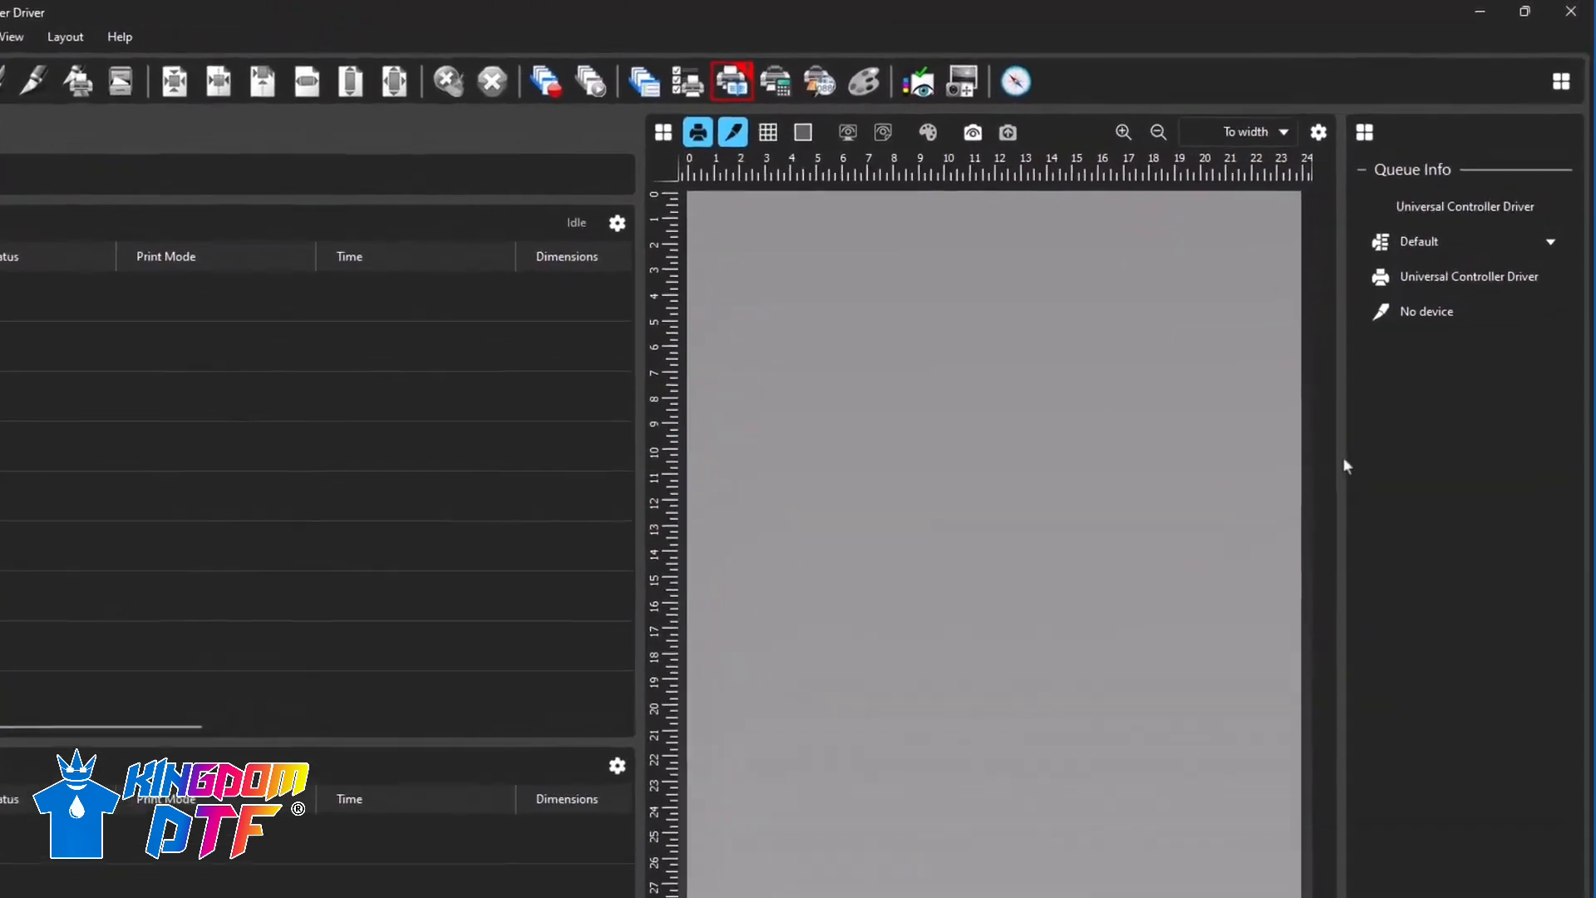
# - Set the Universal Controller Driver queue's print mode to Printmode 1 - 720x1800 6p CMYKW
pyautogui.click(1543, 264)
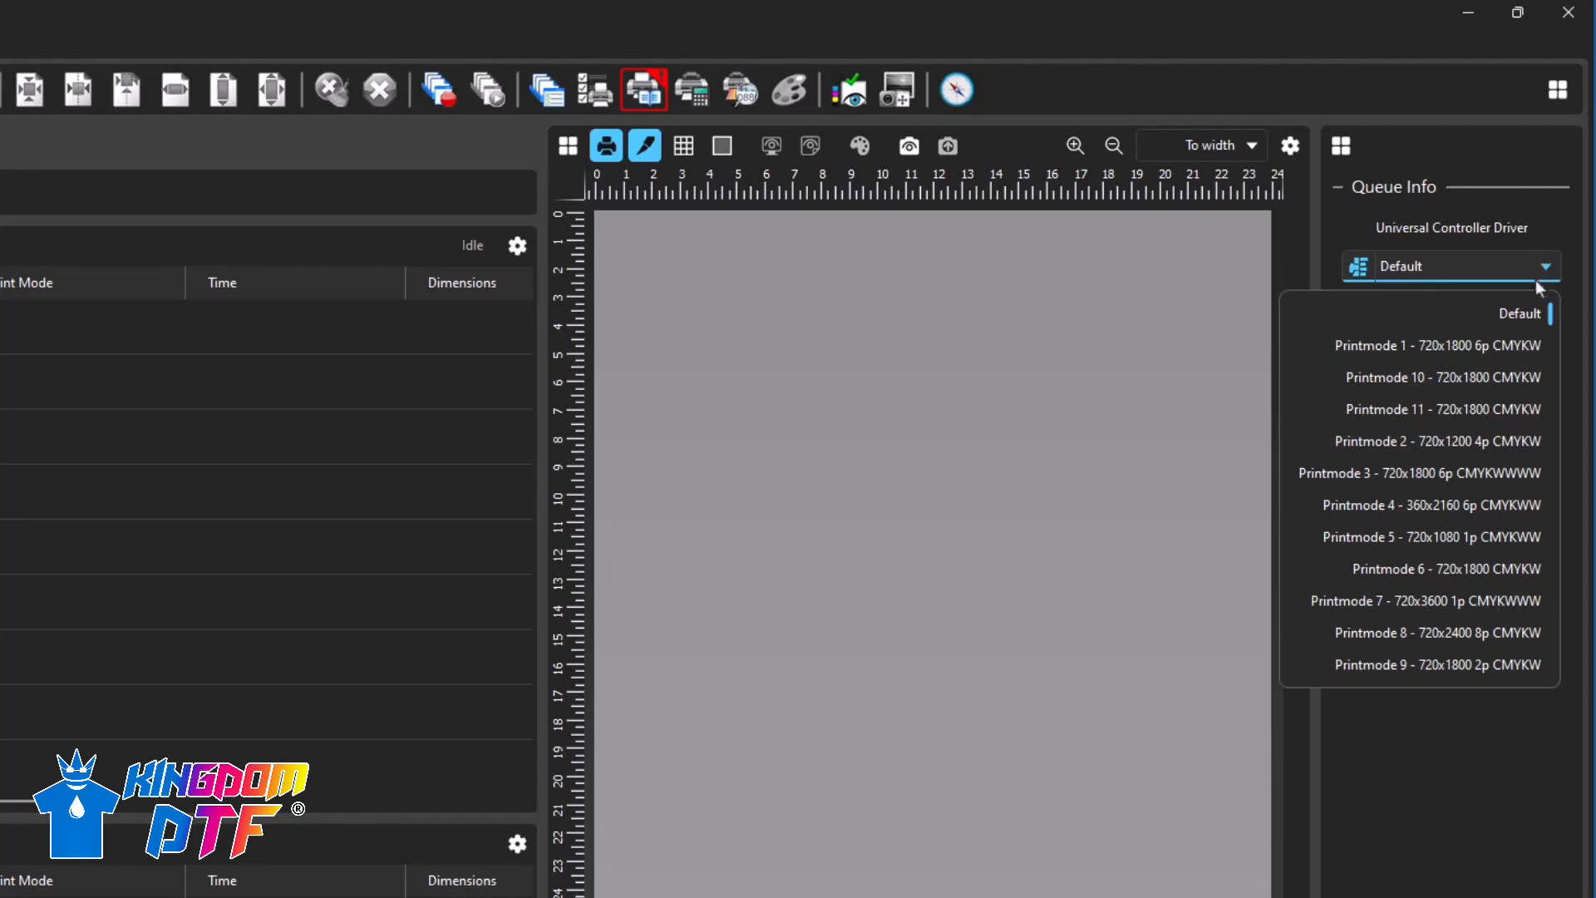
pyautogui.click(1518, 344)
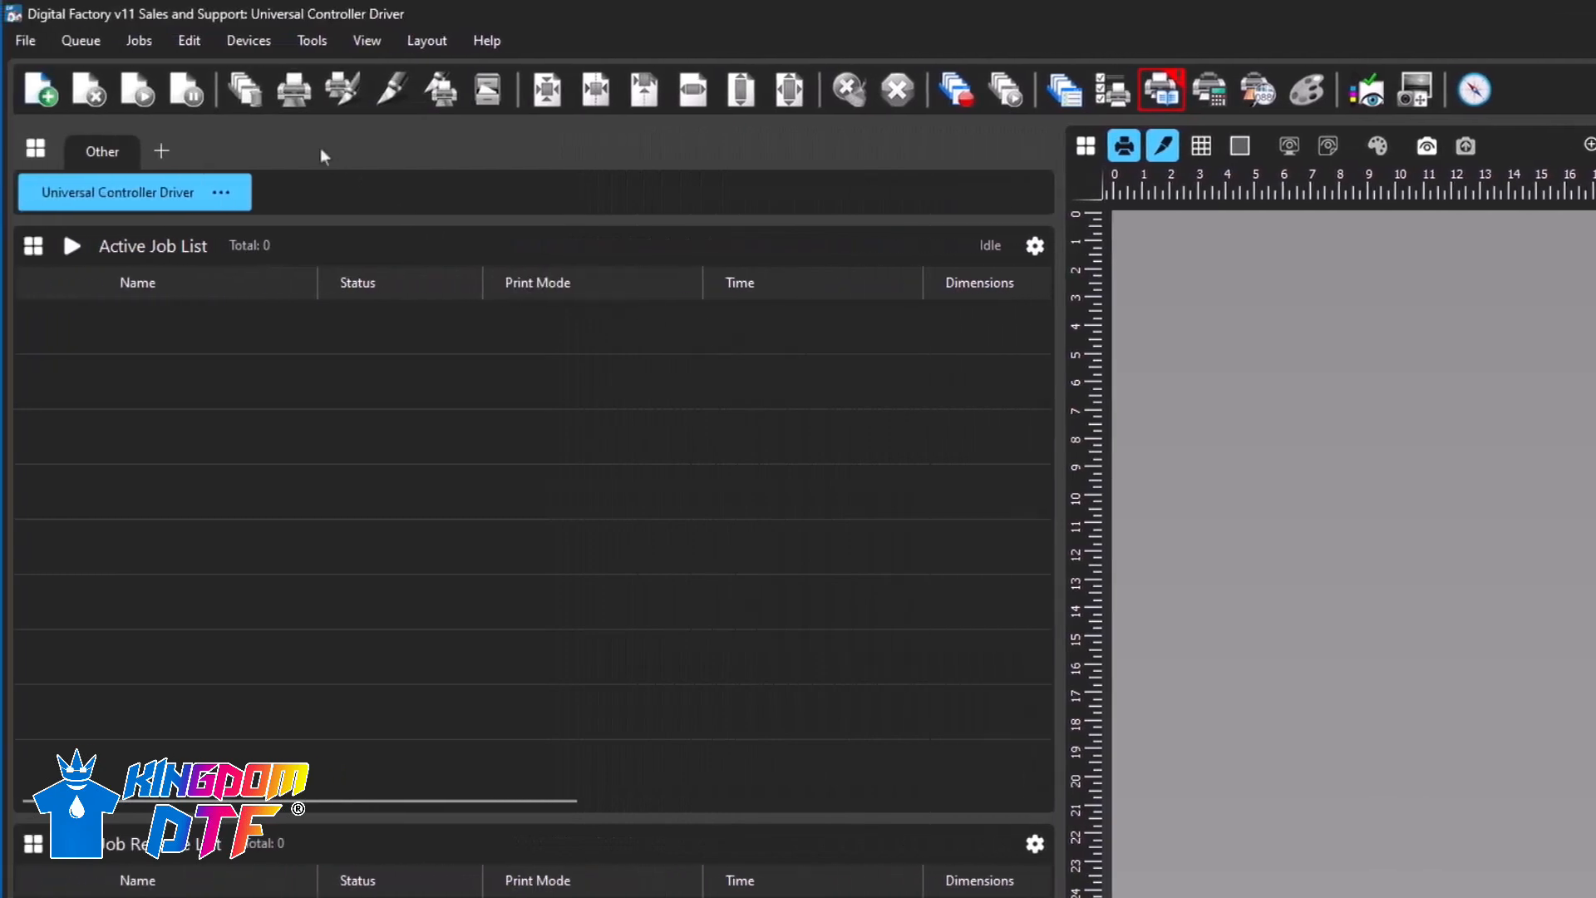
# - Add the Profile Test Chart to the queue as a test page job
pyautogui.click(248, 41)
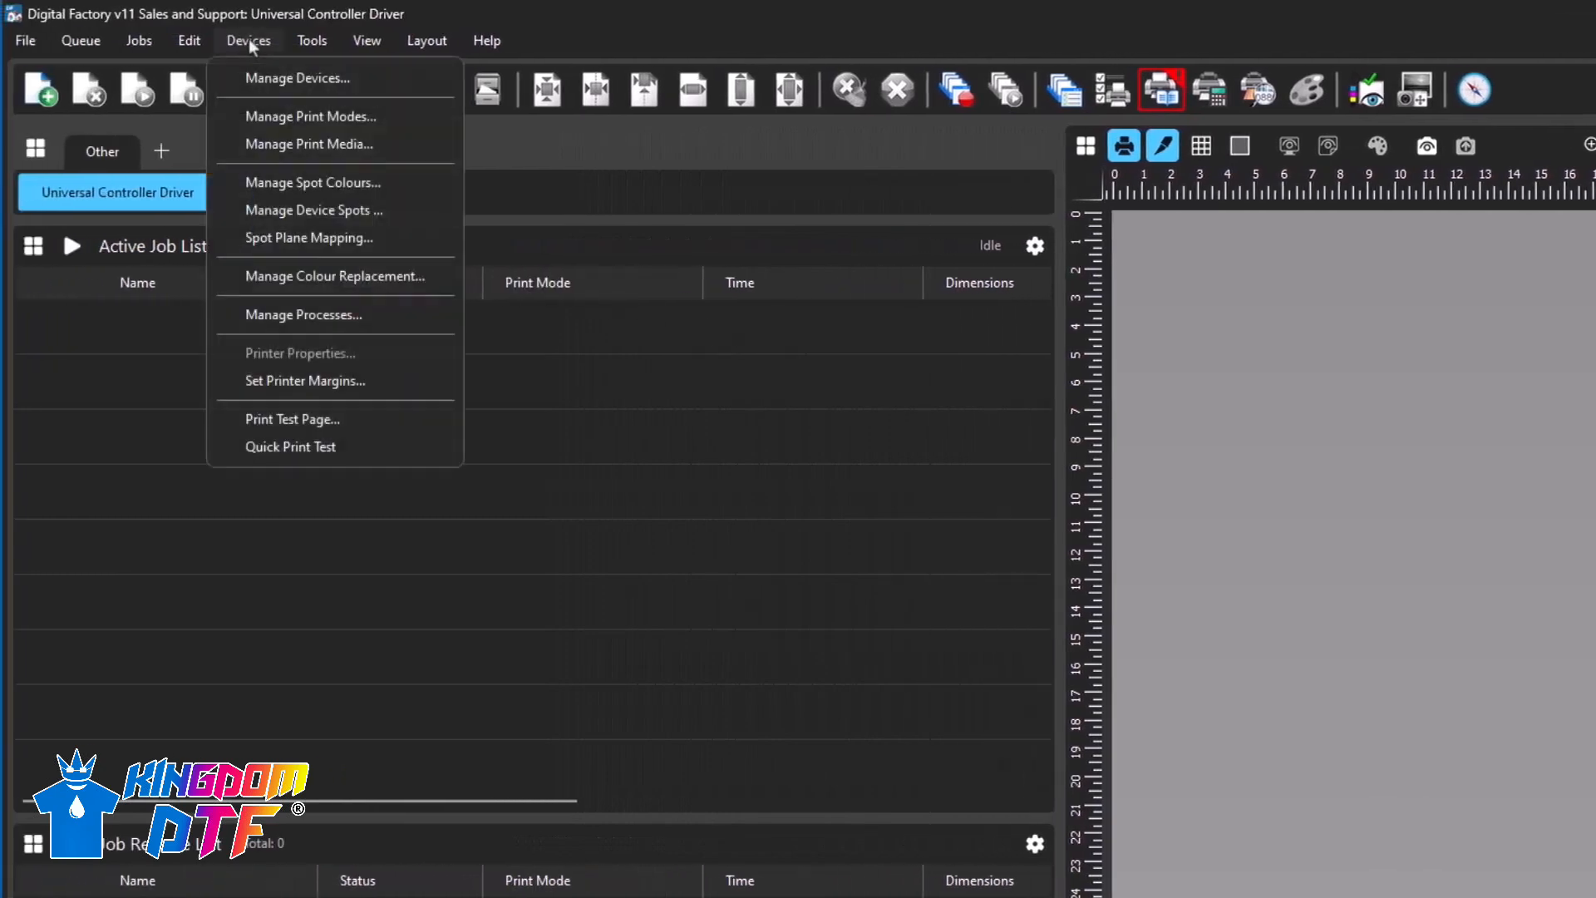
pyautogui.click(296, 420)
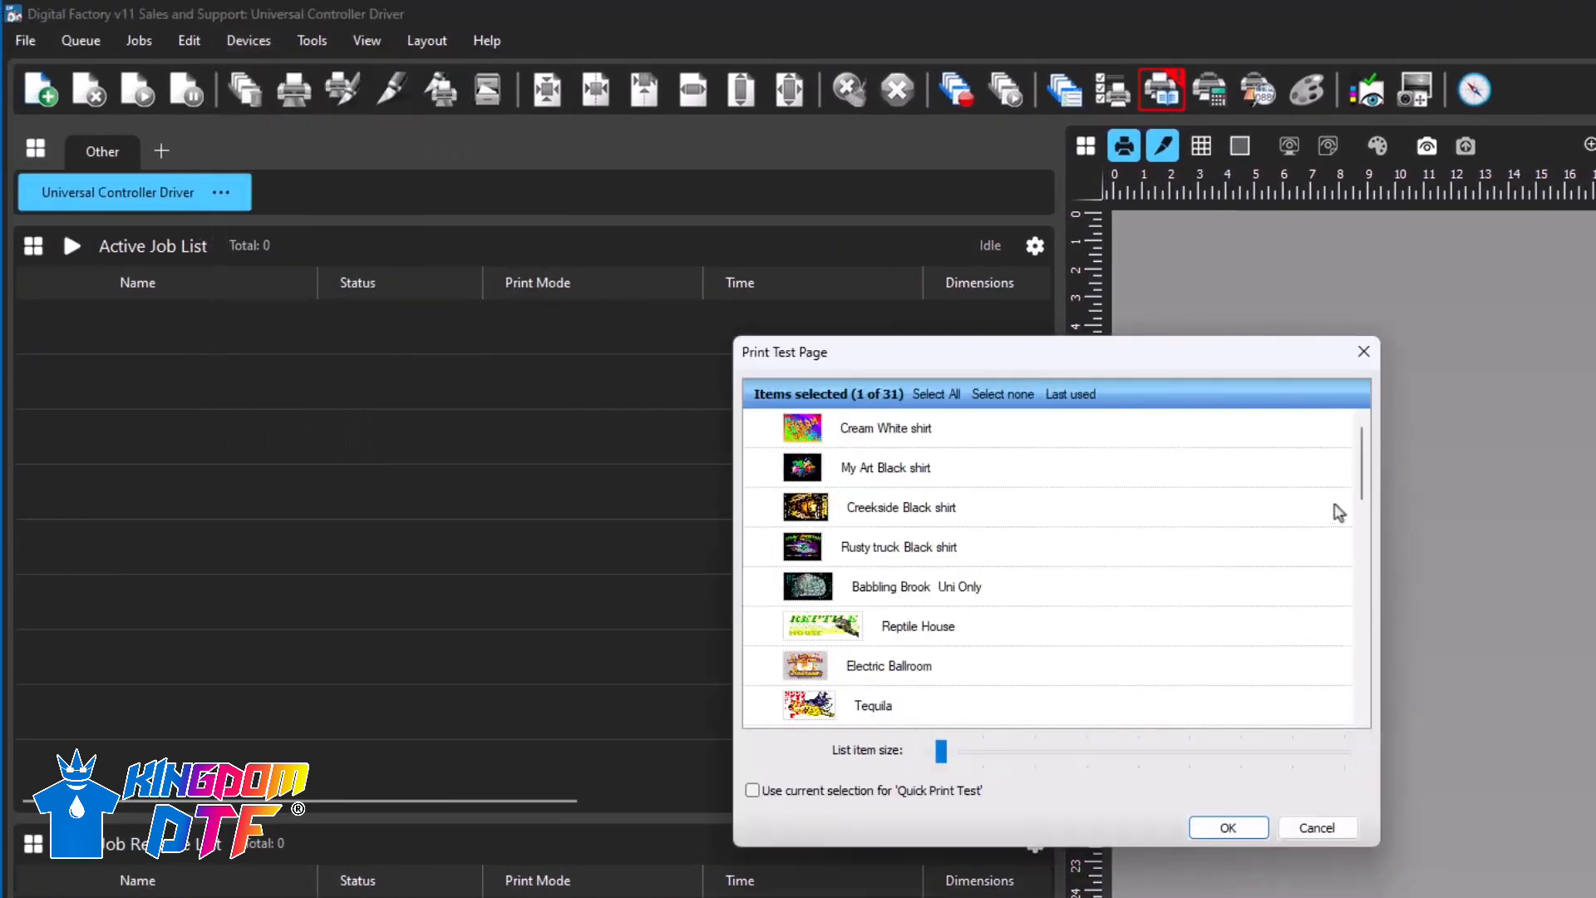
pyautogui.moveTo(1363, 481); pyautogui.dragTo(1349, 616)
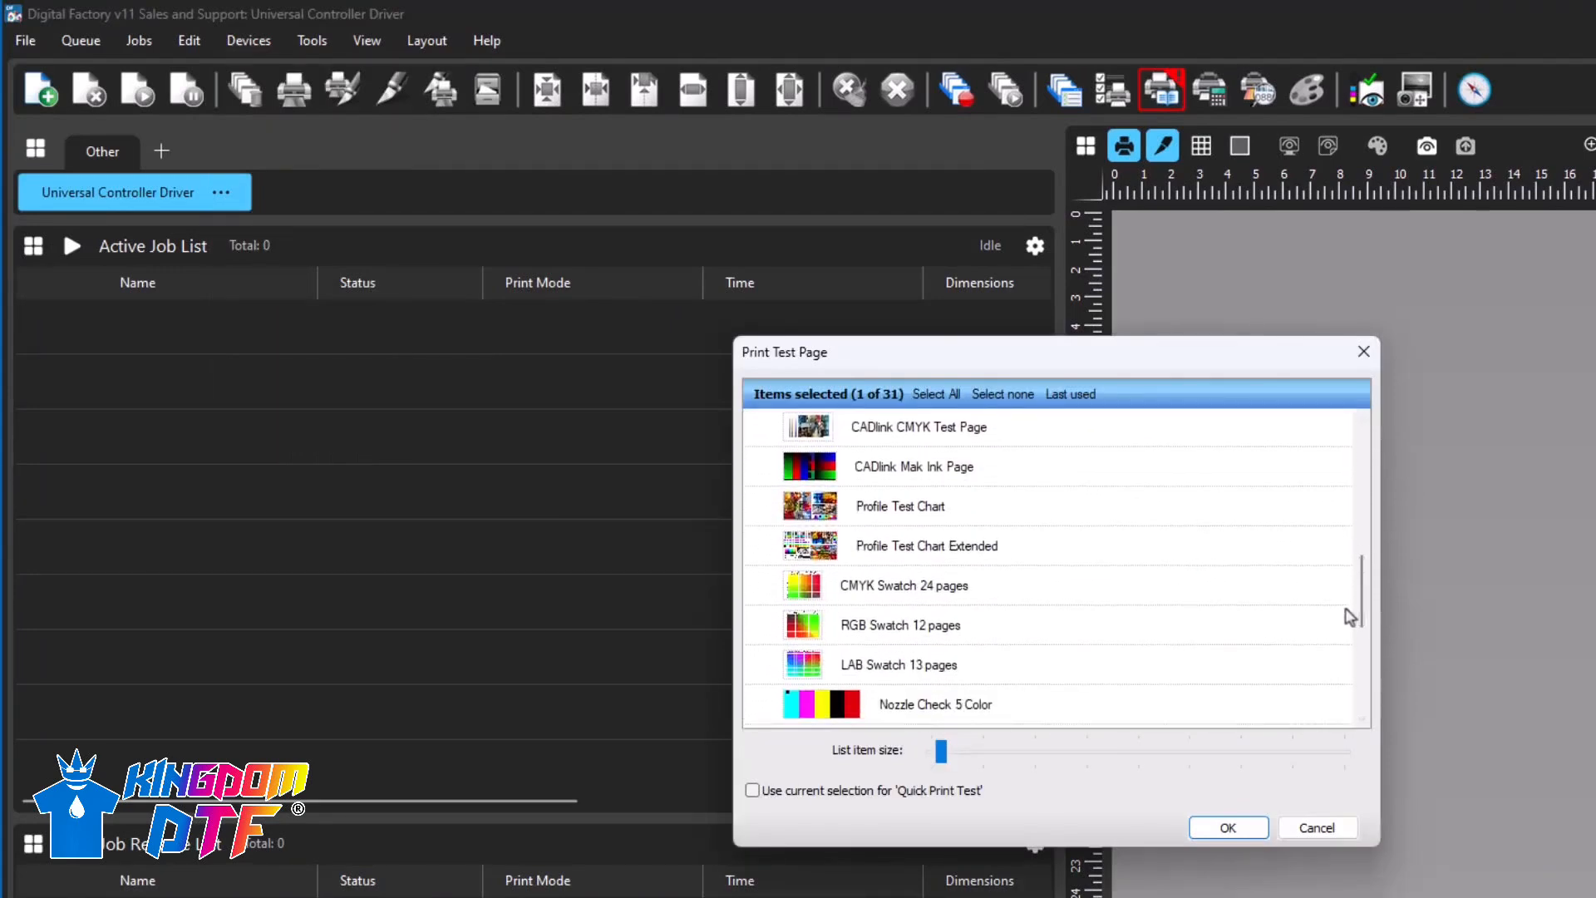
pyautogui.click(956, 508)
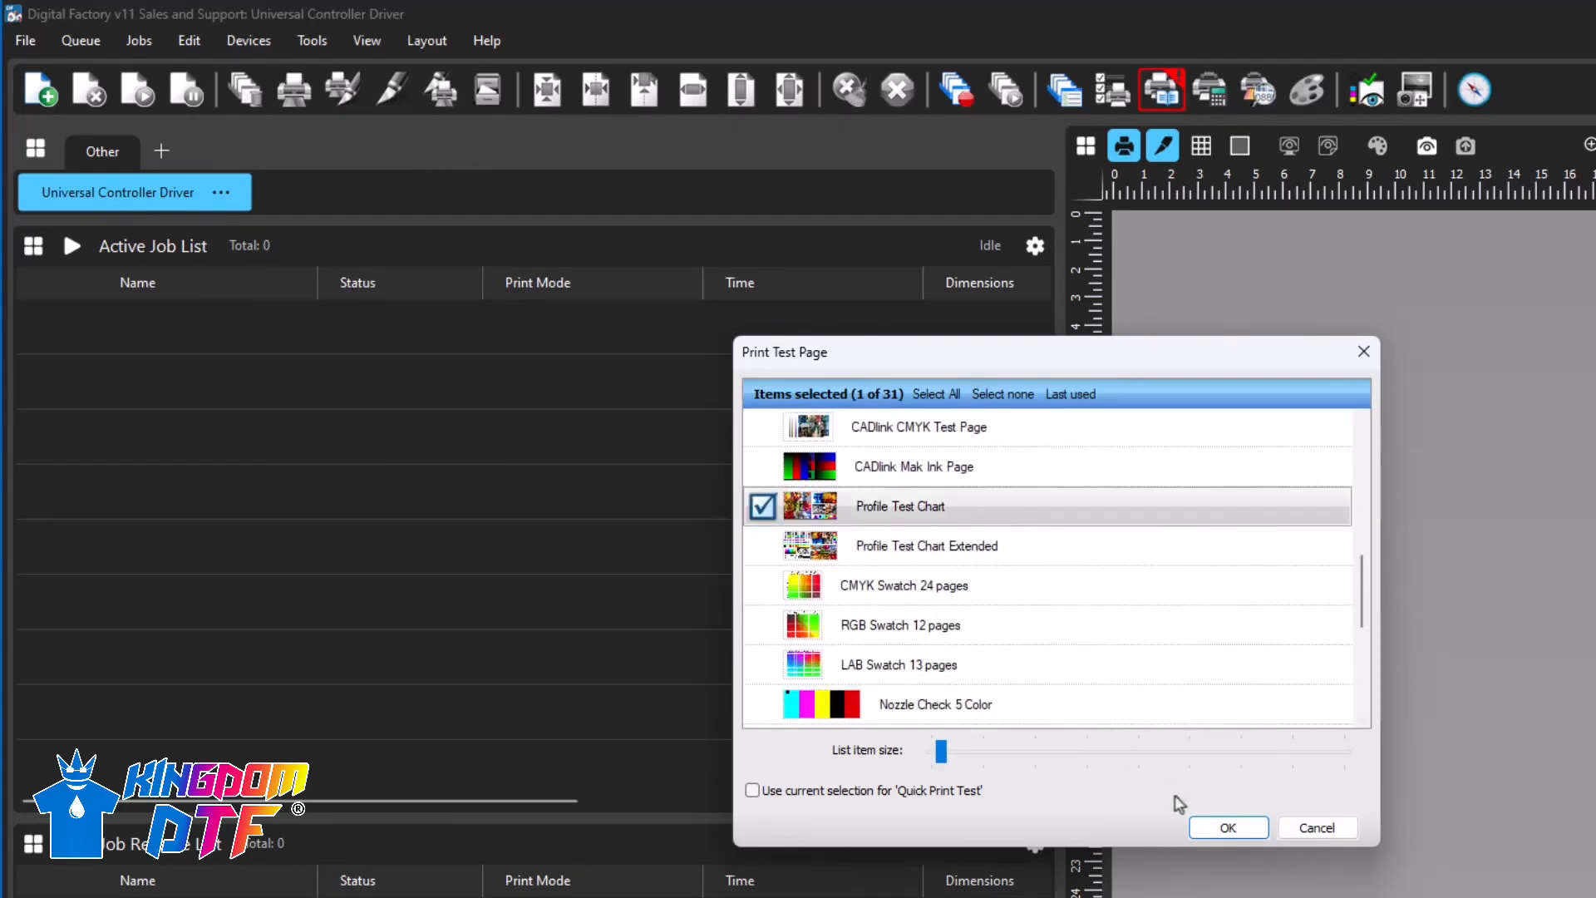
pyautogui.click(1226, 828)
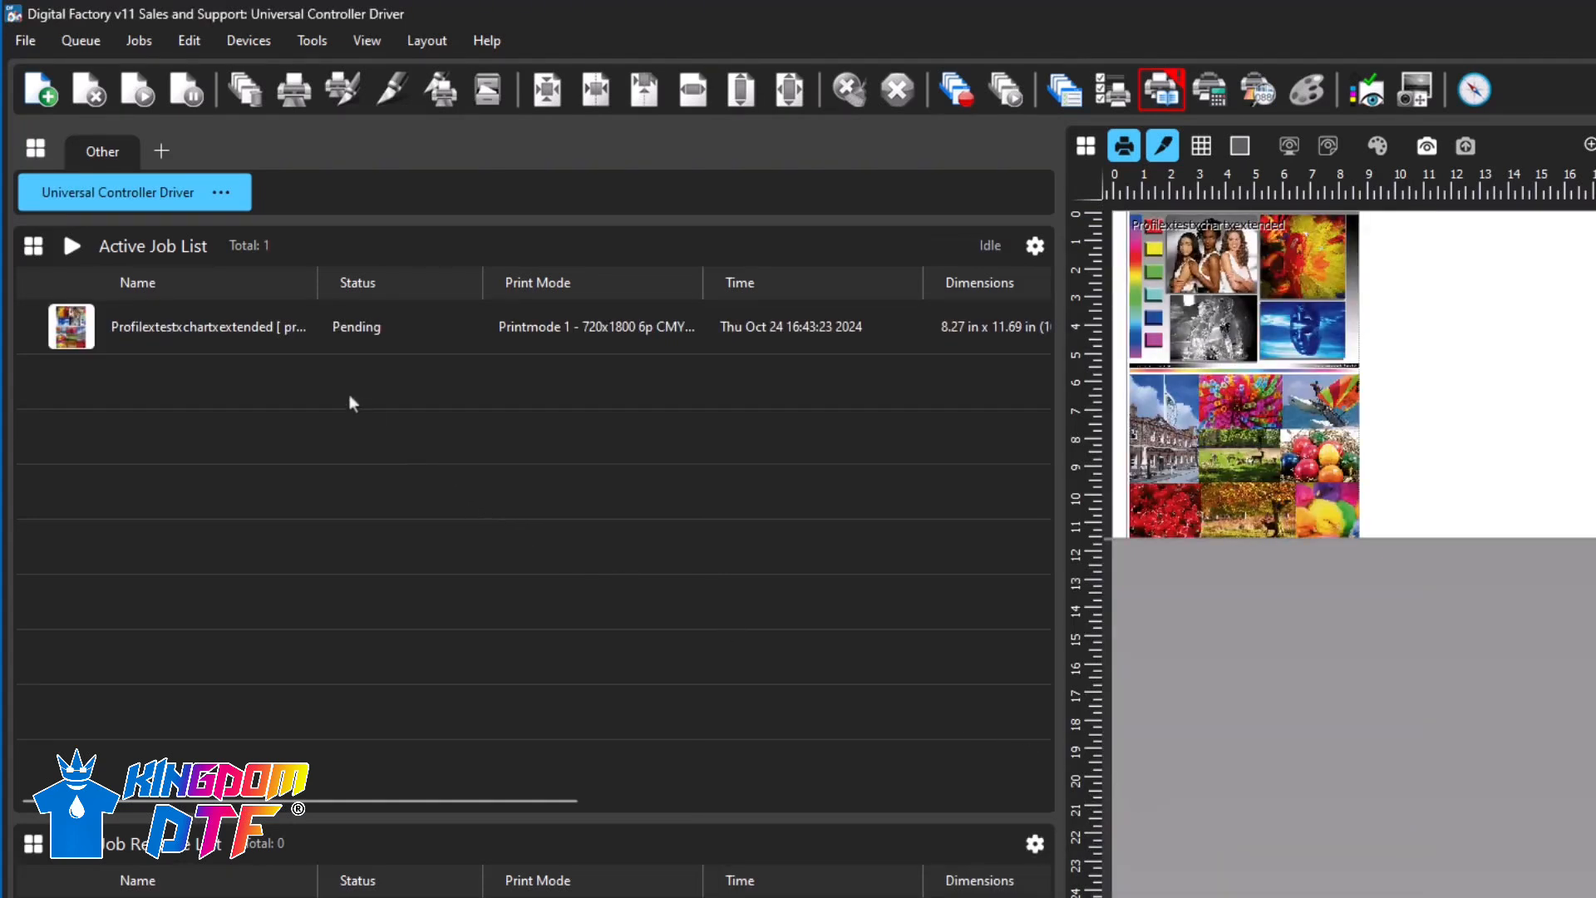
# - Print the test chart job and save the output as Profilextestxchartxextended.prn in D:\Hot-Folder
pyautogui.click(263, 326)
pyautogui.click(292, 92)
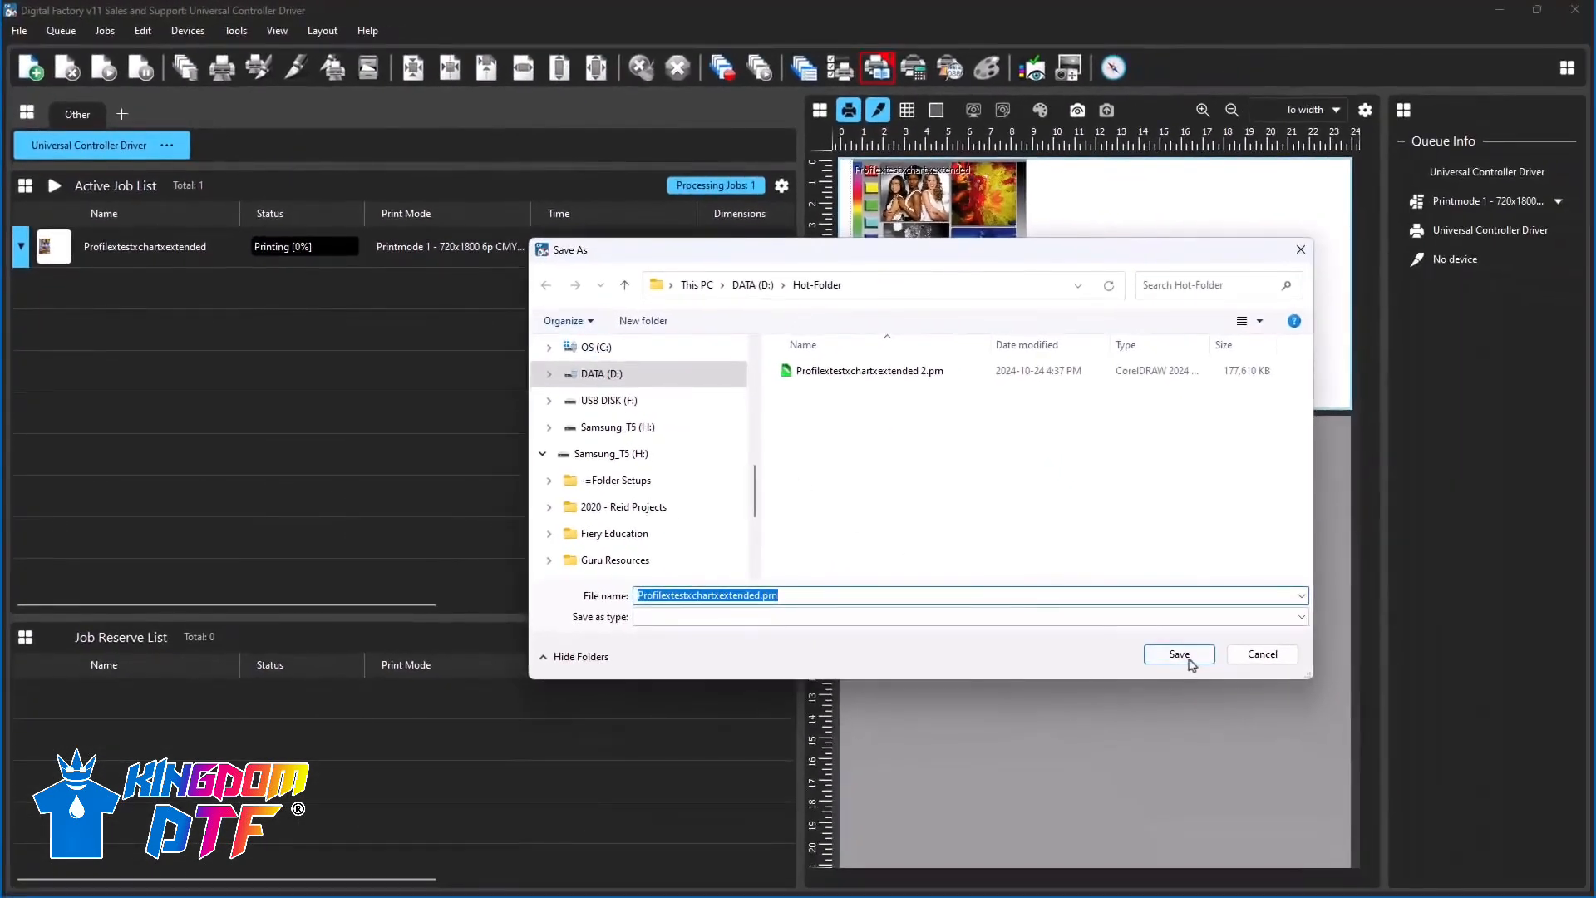
pyautogui.click(1189, 661)
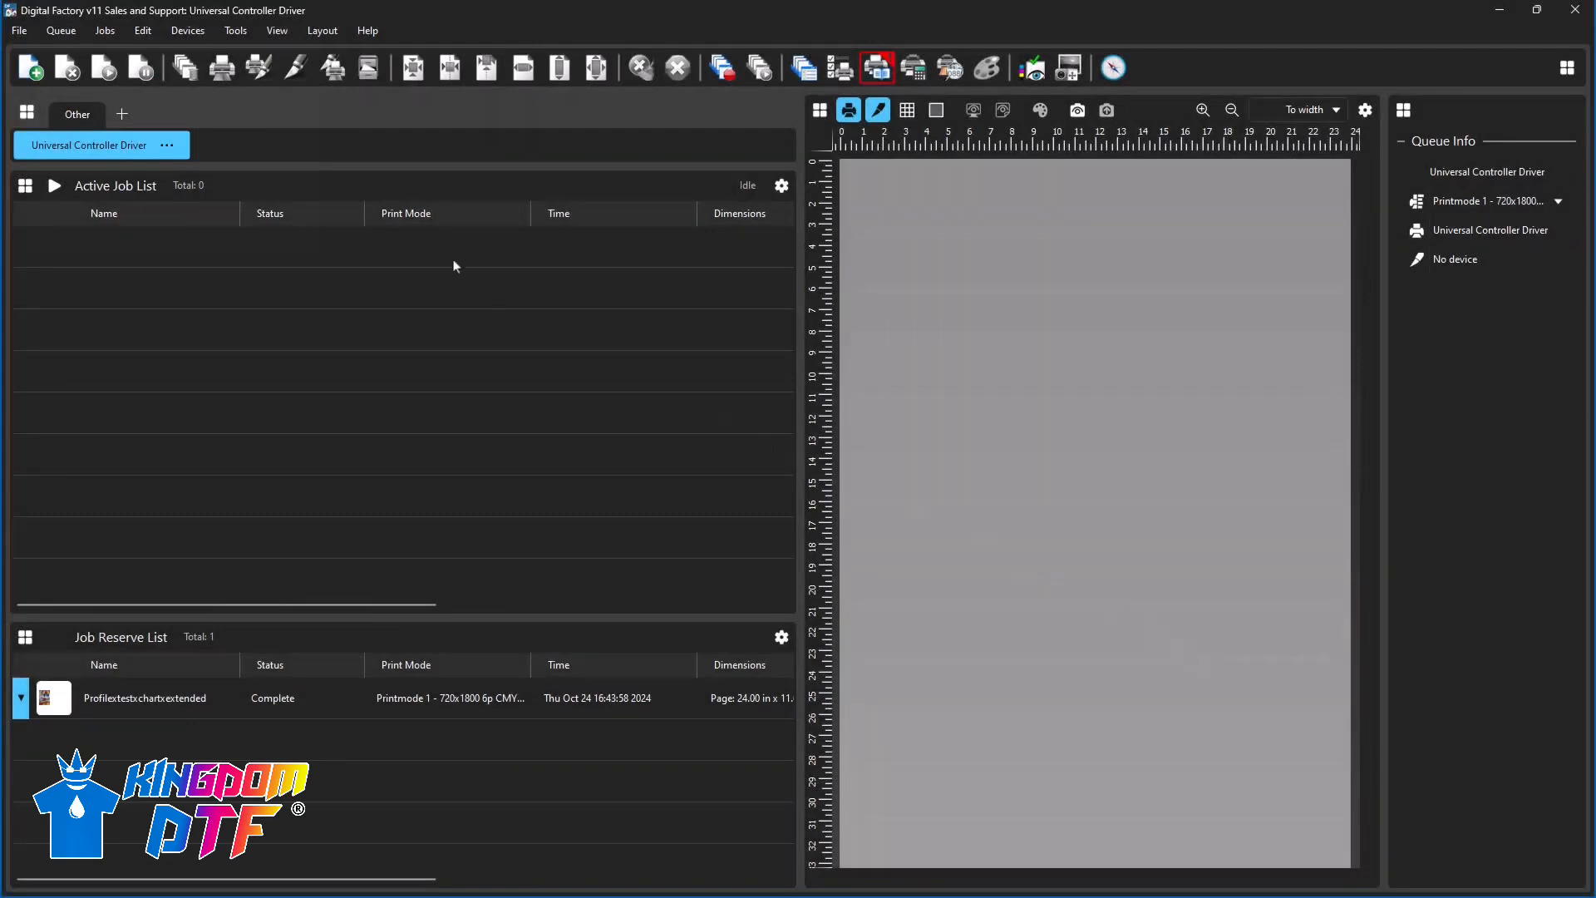
# - In the queue's properties, set the colour layer's ink setup to CMYKWW under the printer options
pyautogui.click(109, 148)
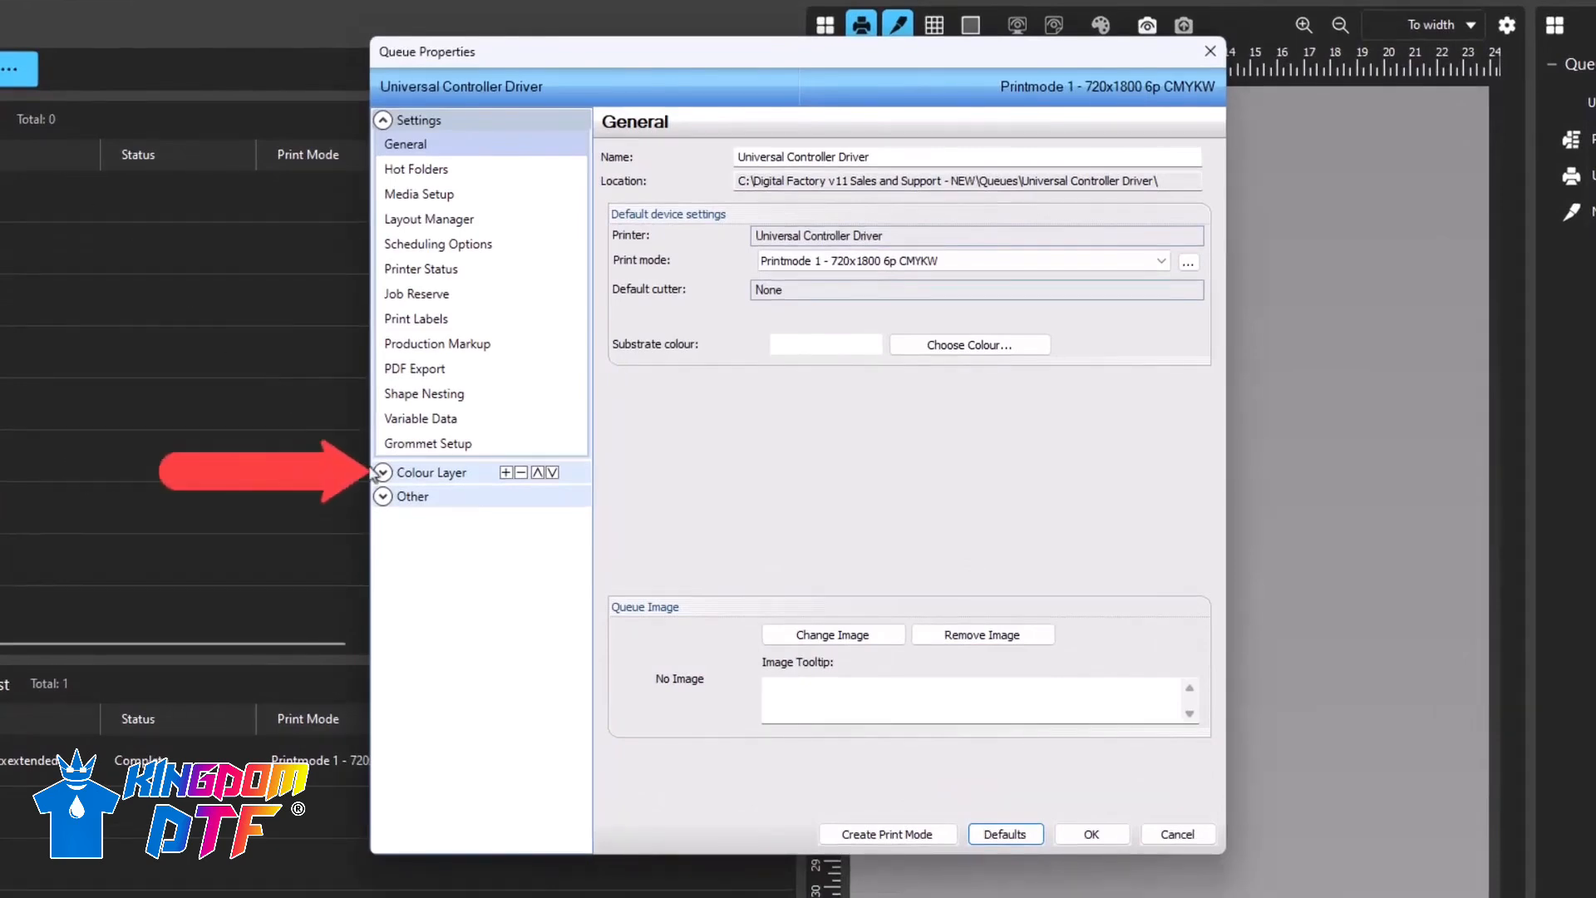
pyautogui.click(384, 473)
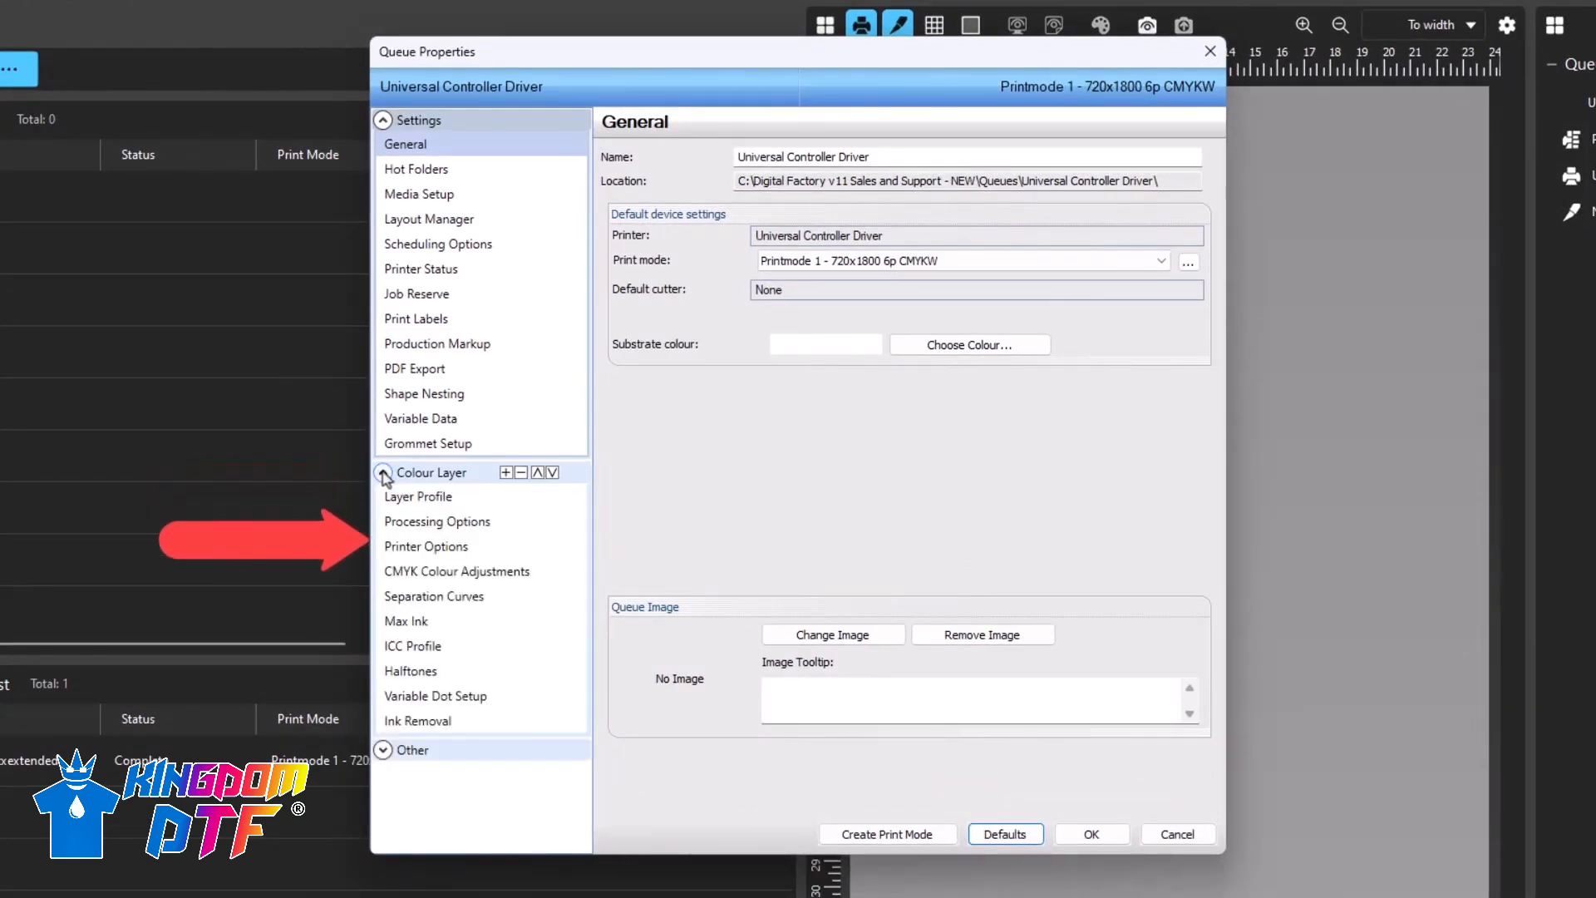
pyautogui.click(428, 547)
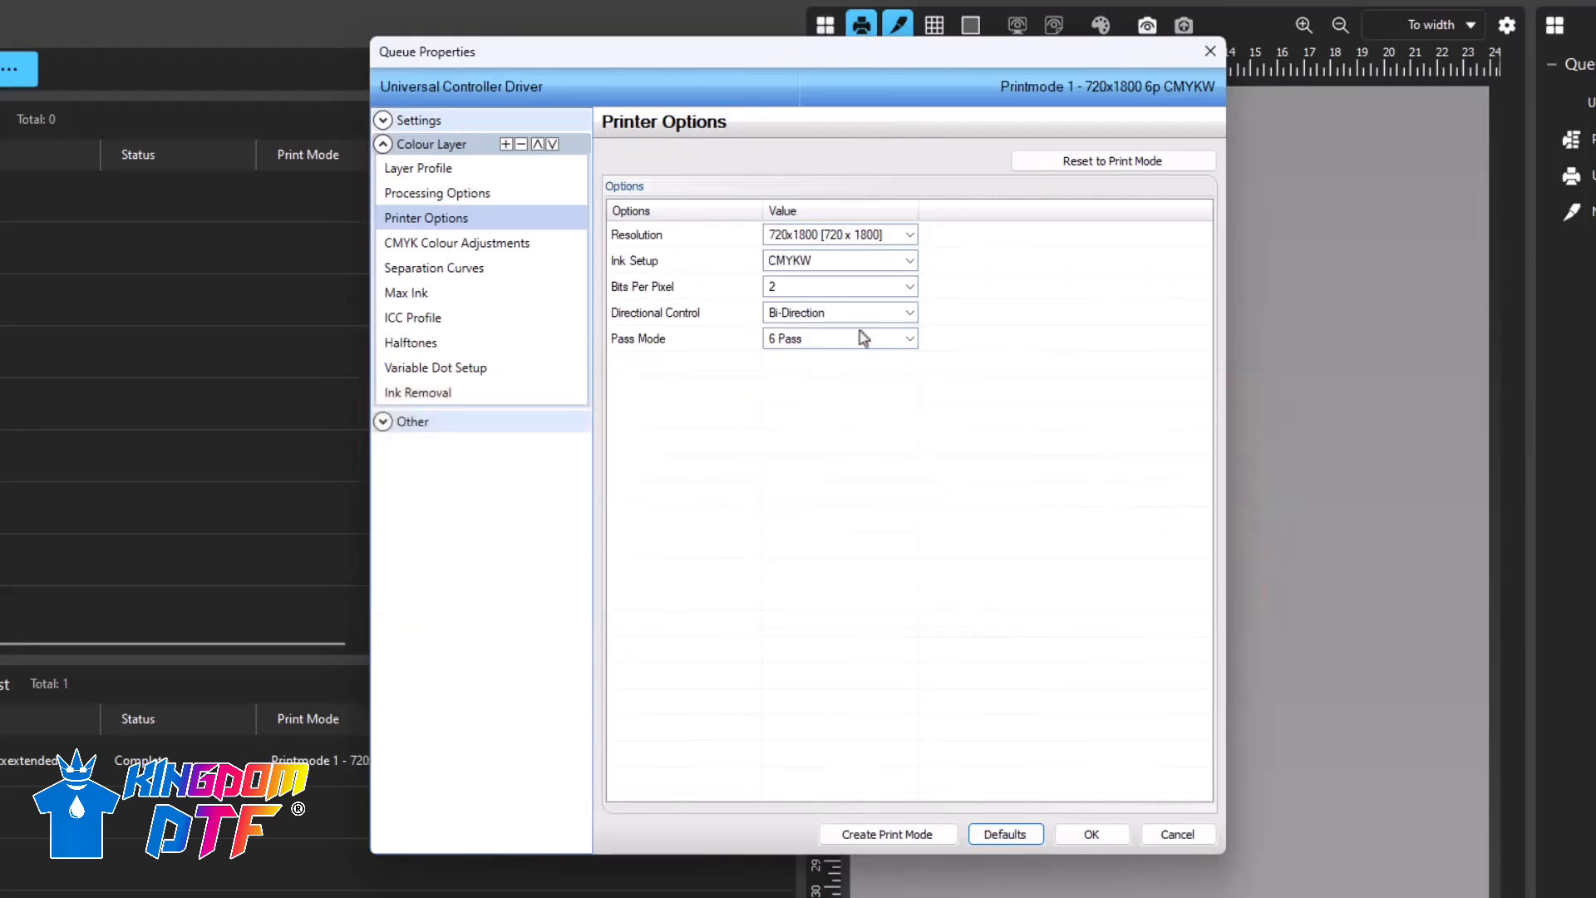
pyautogui.click(915, 262)
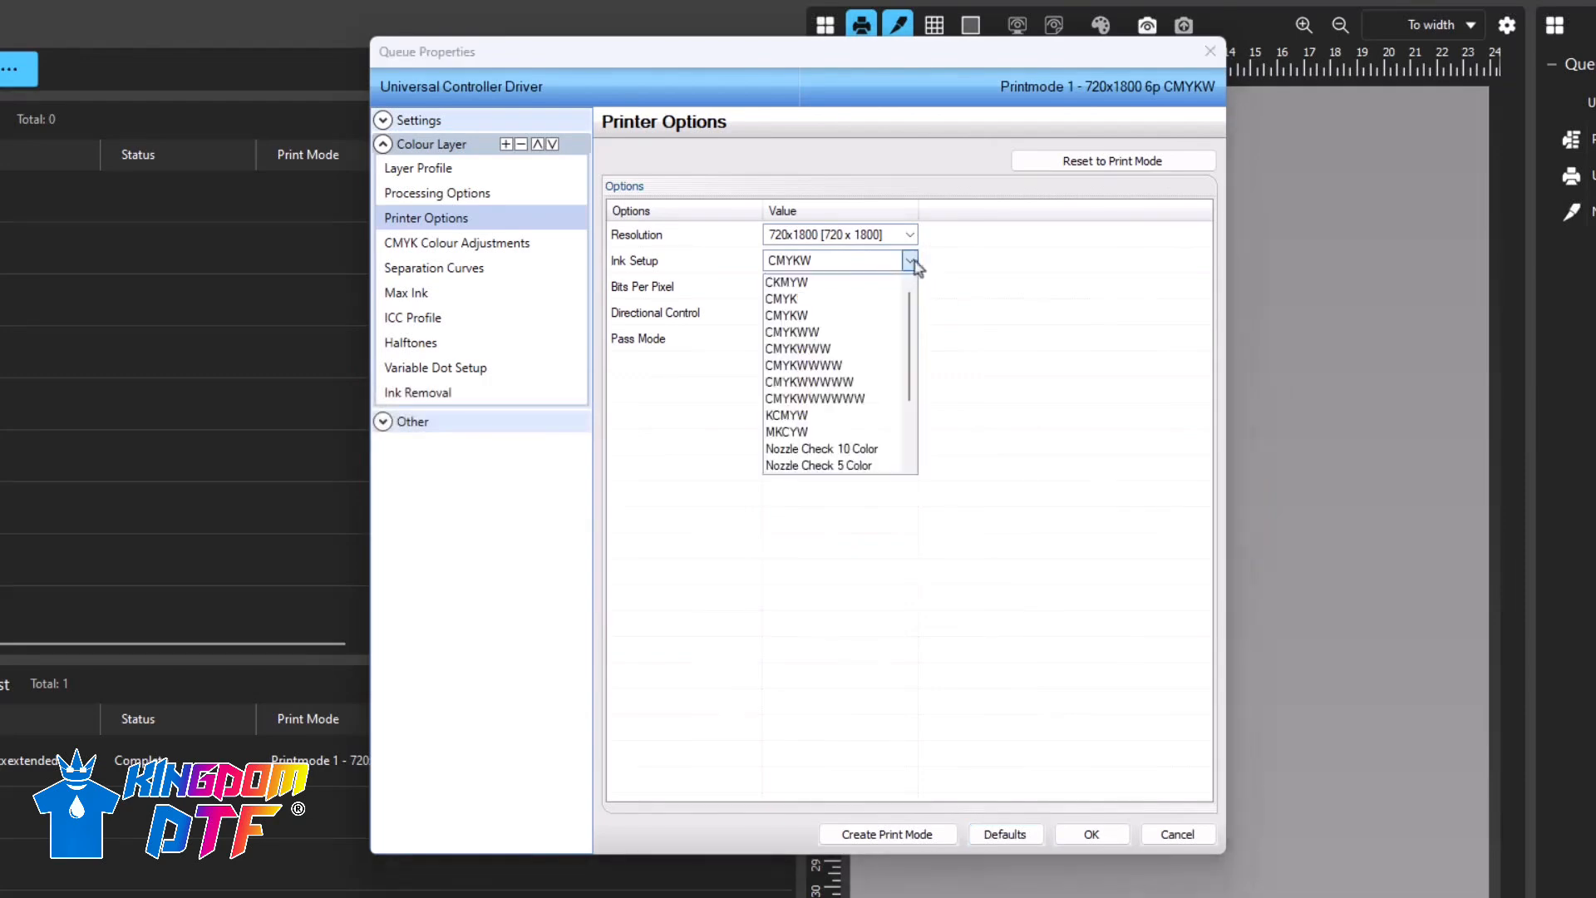
pyautogui.click(873, 334)
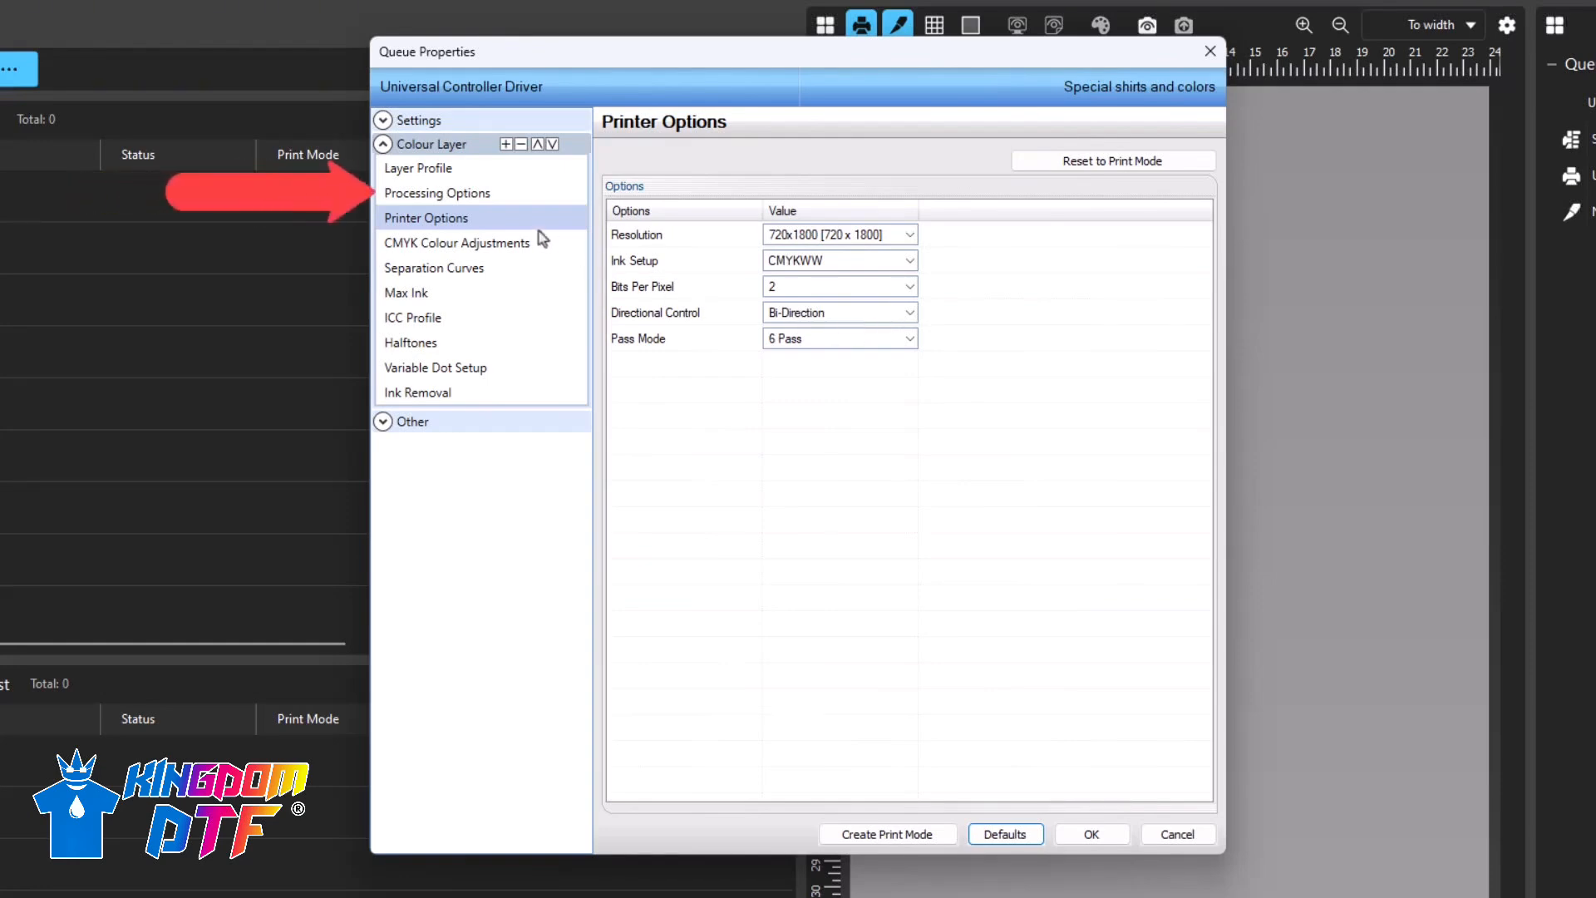
# - Set the colour layer's white processing option to Underbase and apply the queue properties
pyautogui.click(465, 198)
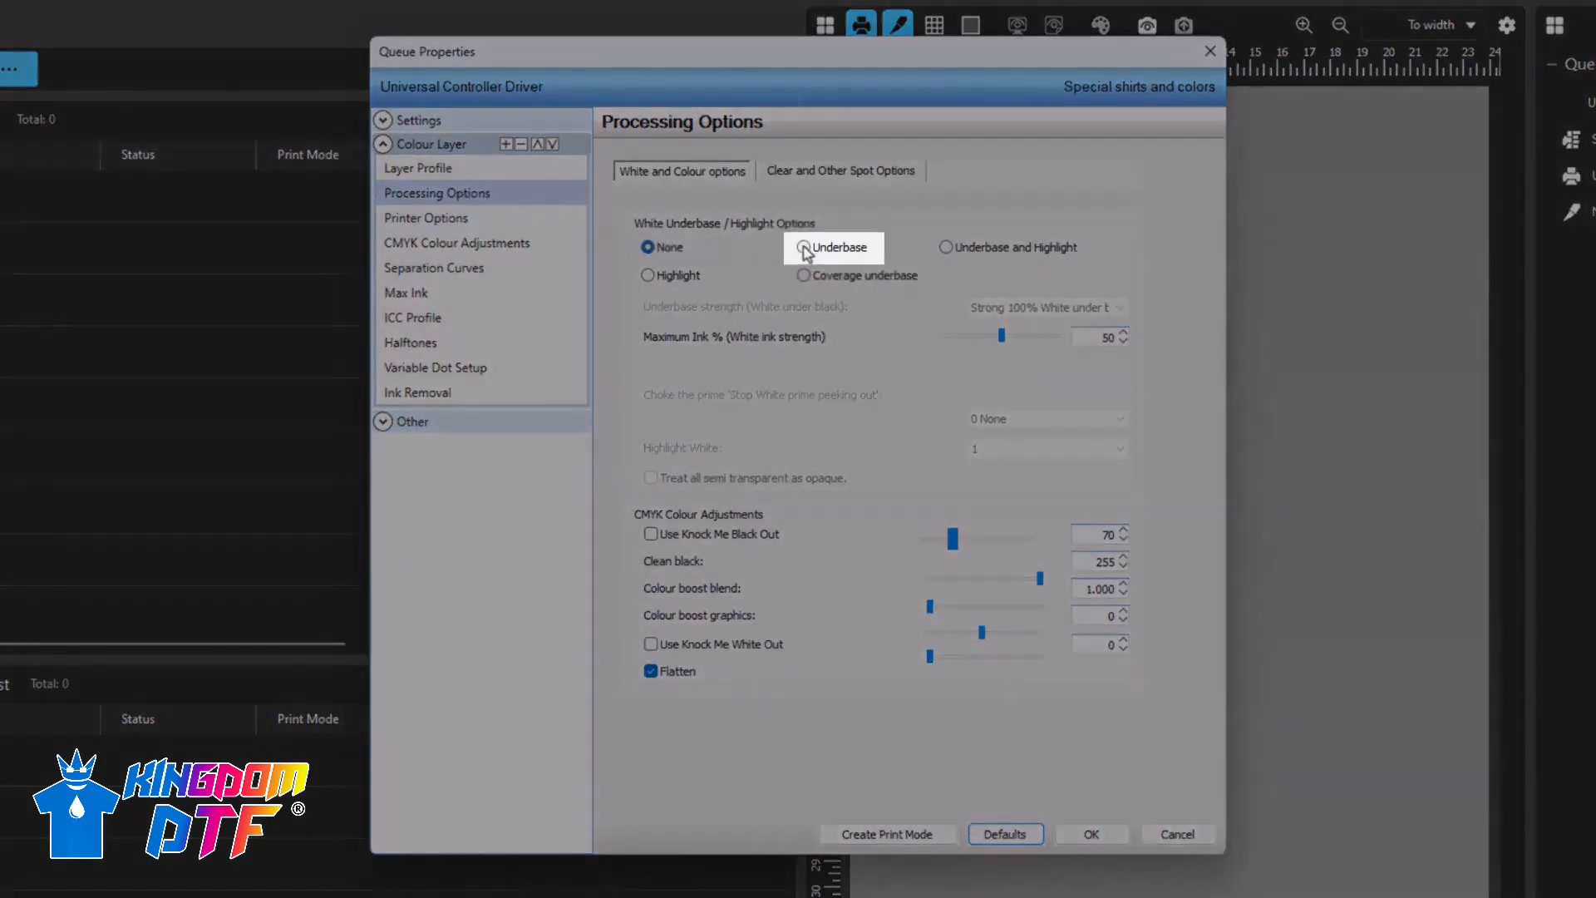
pyautogui.click(804, 248)
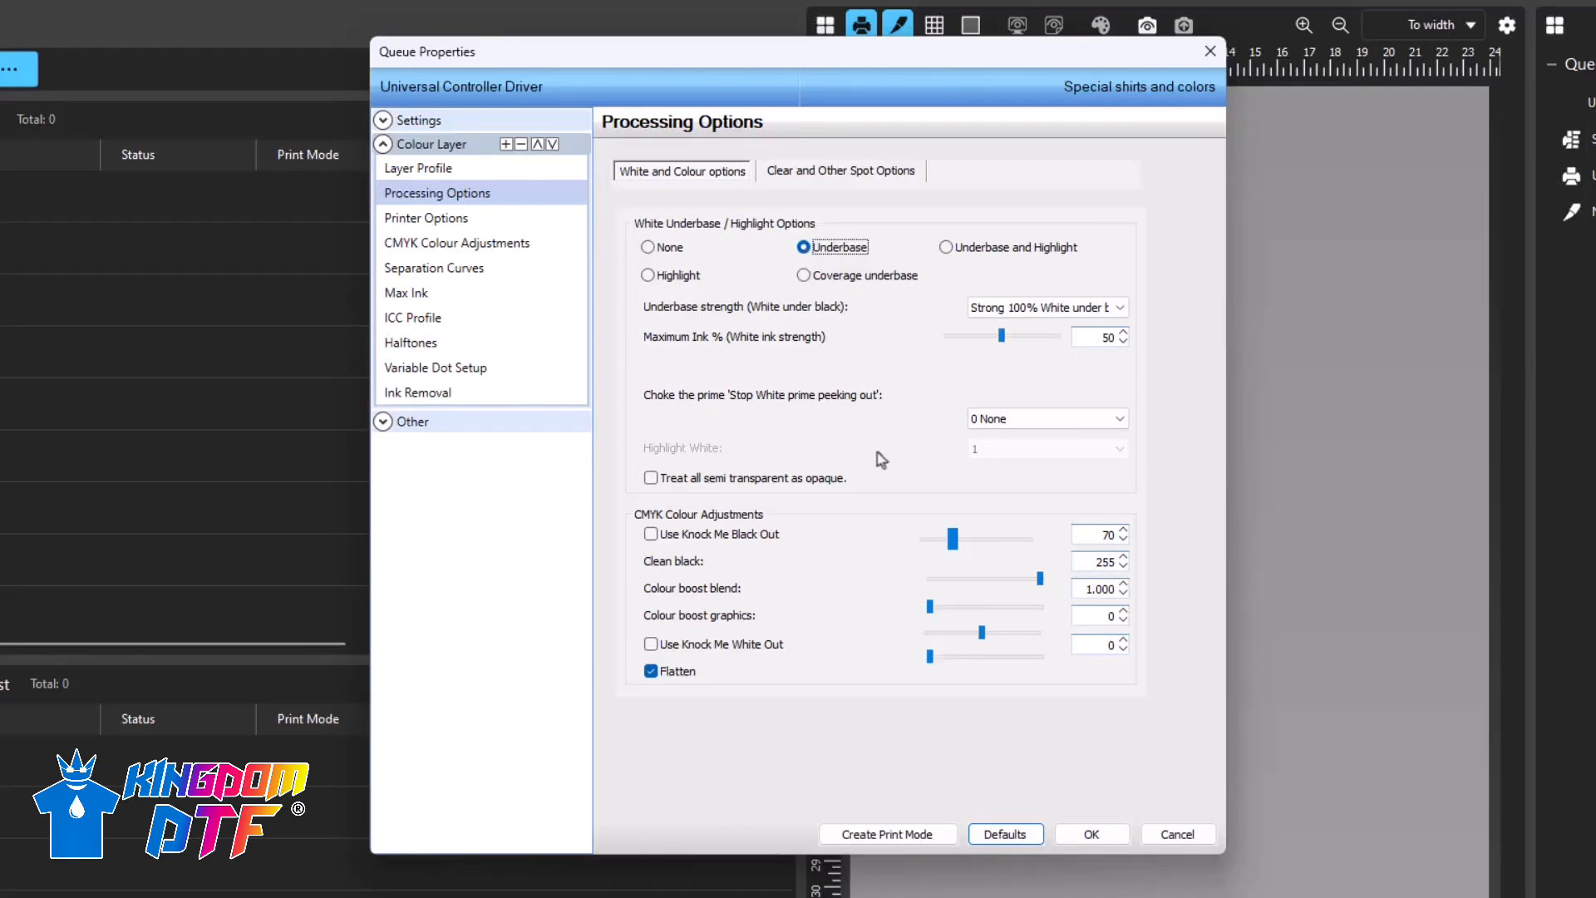
pyautogui.click(1104, 838)
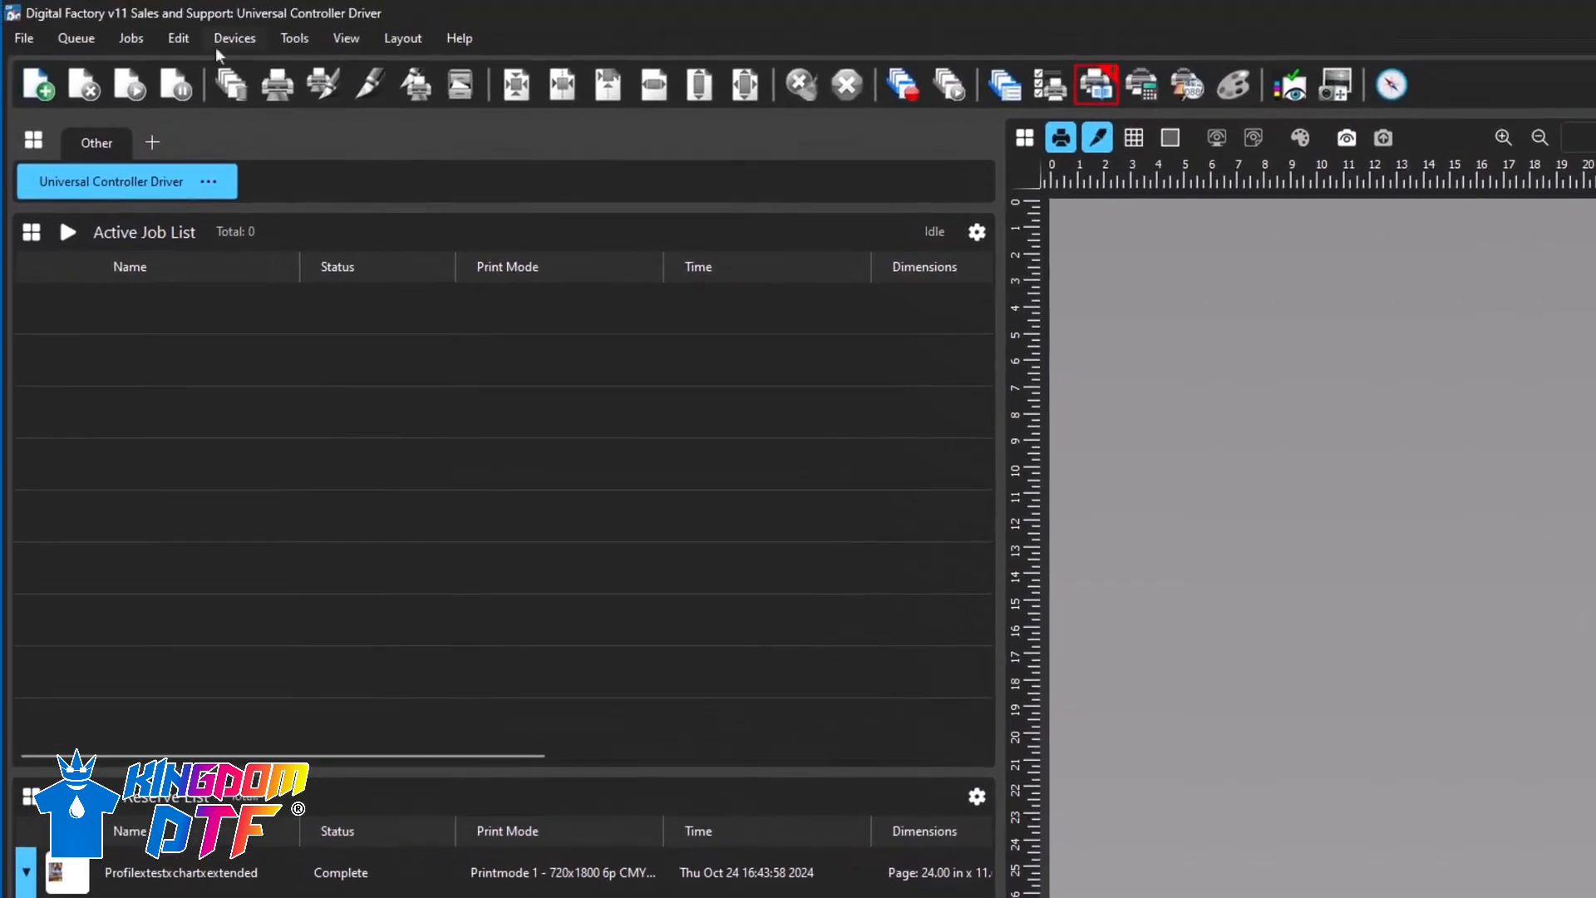
pyautogui.click(216, 47)
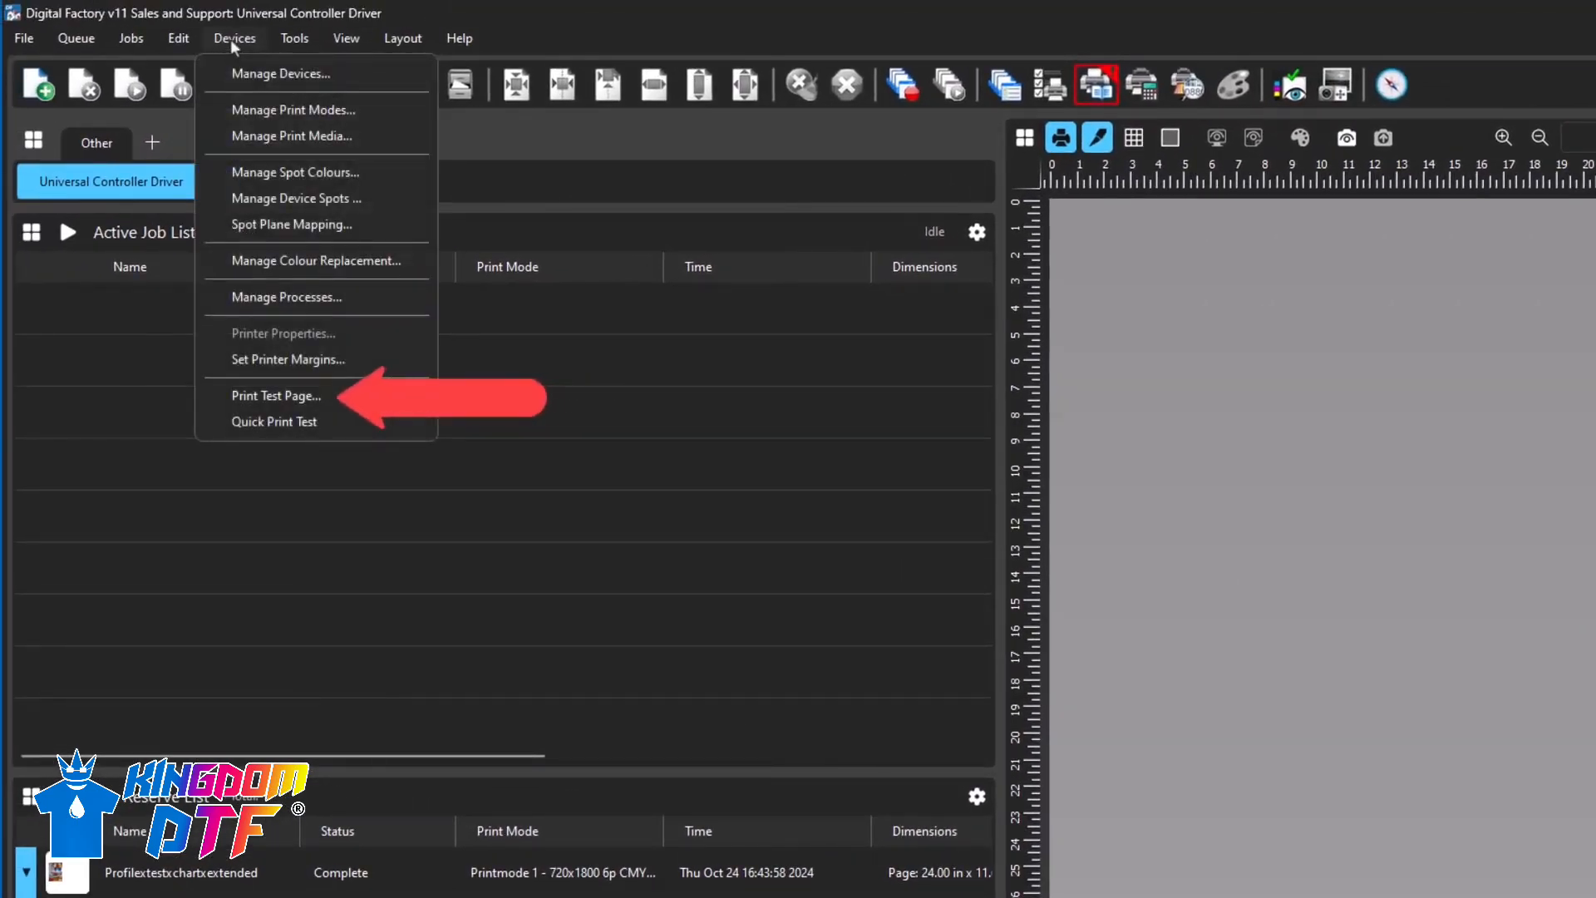
pyautogui.click(231, 39)
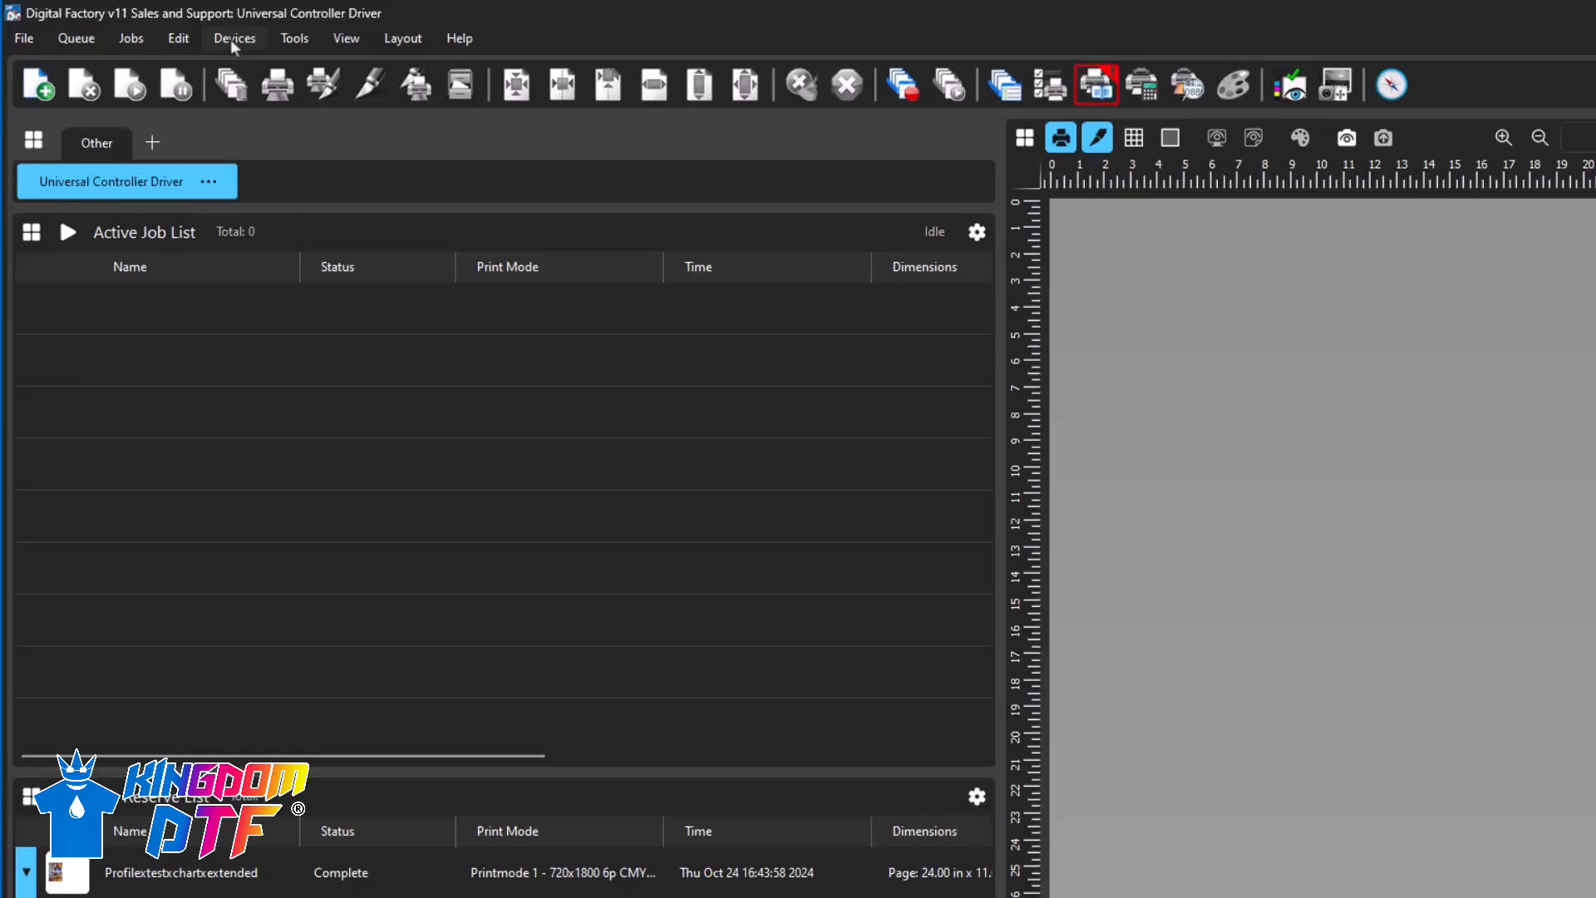
# - Set the Universal Controller Driver queue's colour layer ink setup to Nozzle Check 5 Color and apply the queue properties
pyautogui.click(152, 179)
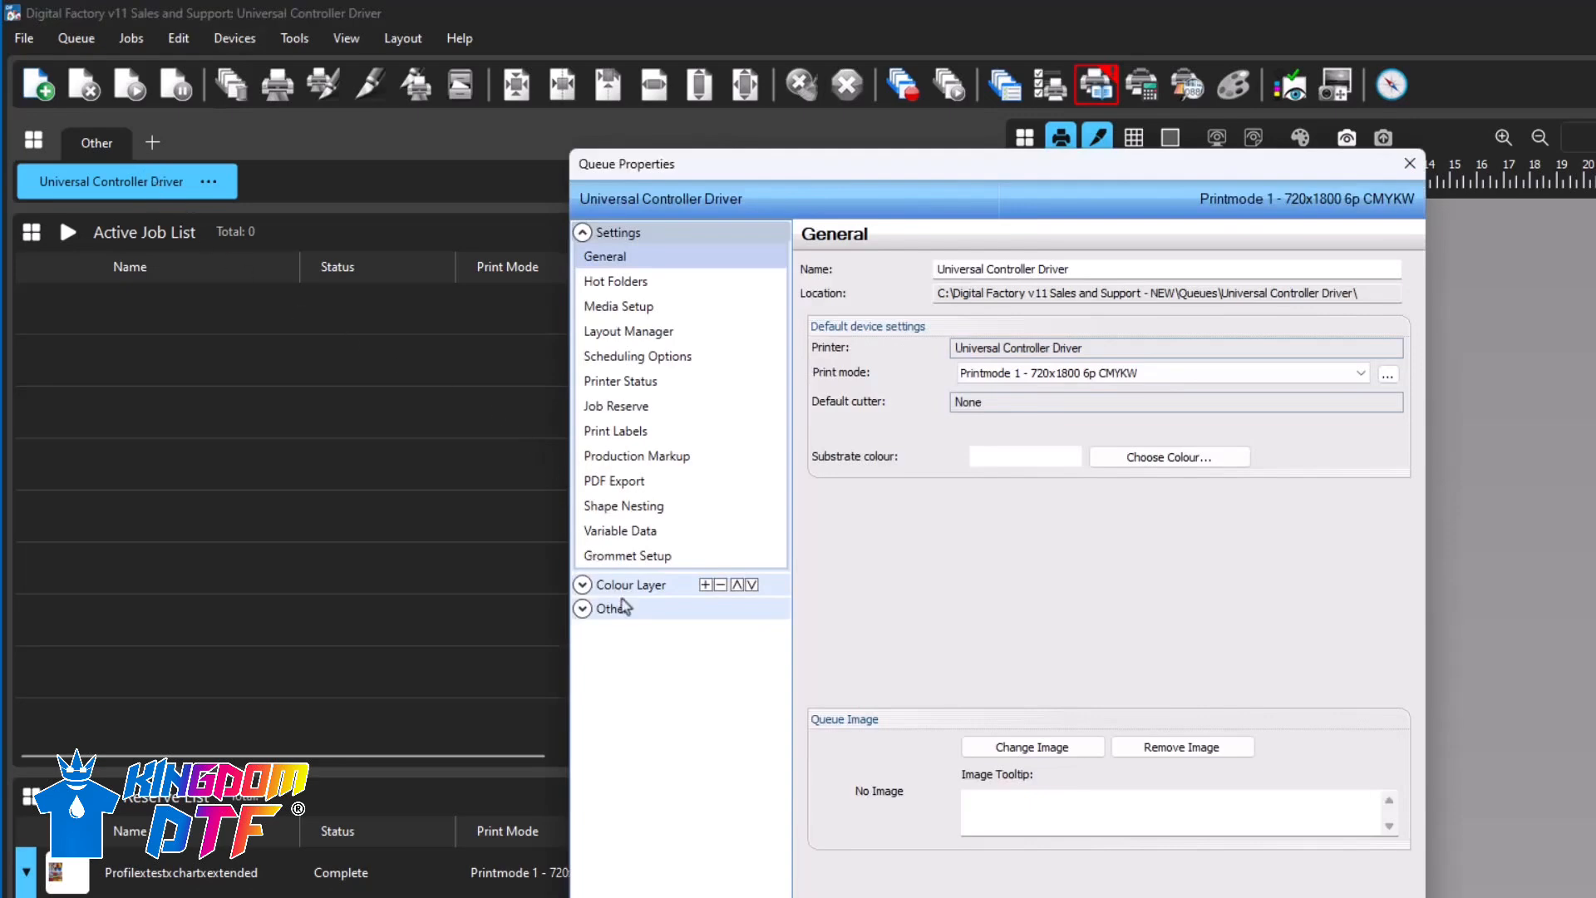
pyautogui.click(621, 587)
pyautogui.click(628, 656)
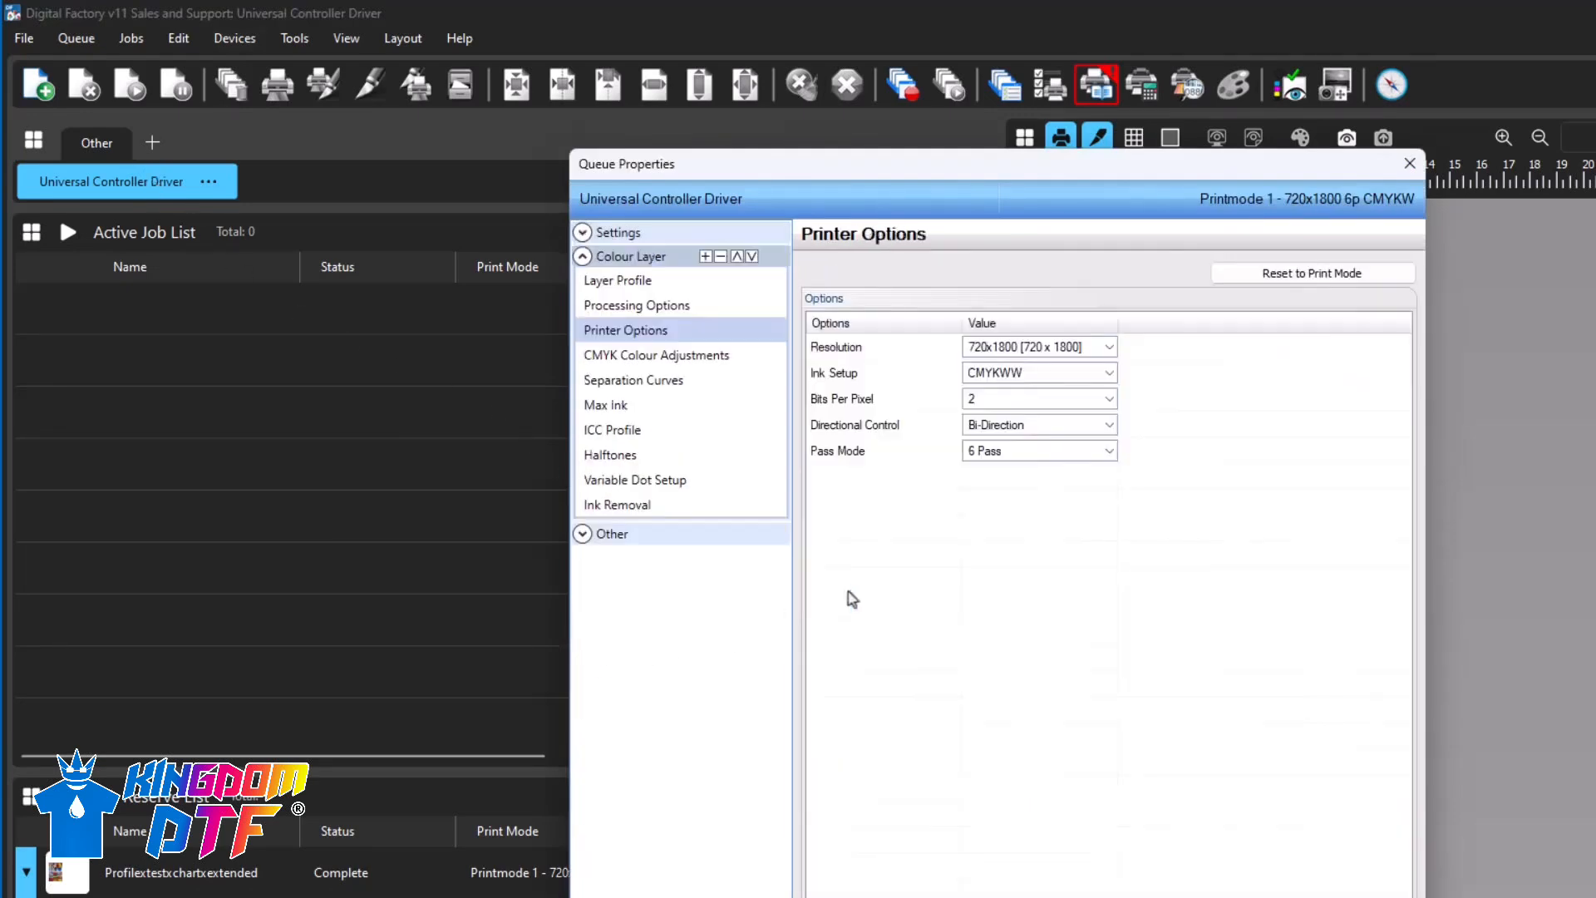
pyautogui.click(1109, 373)
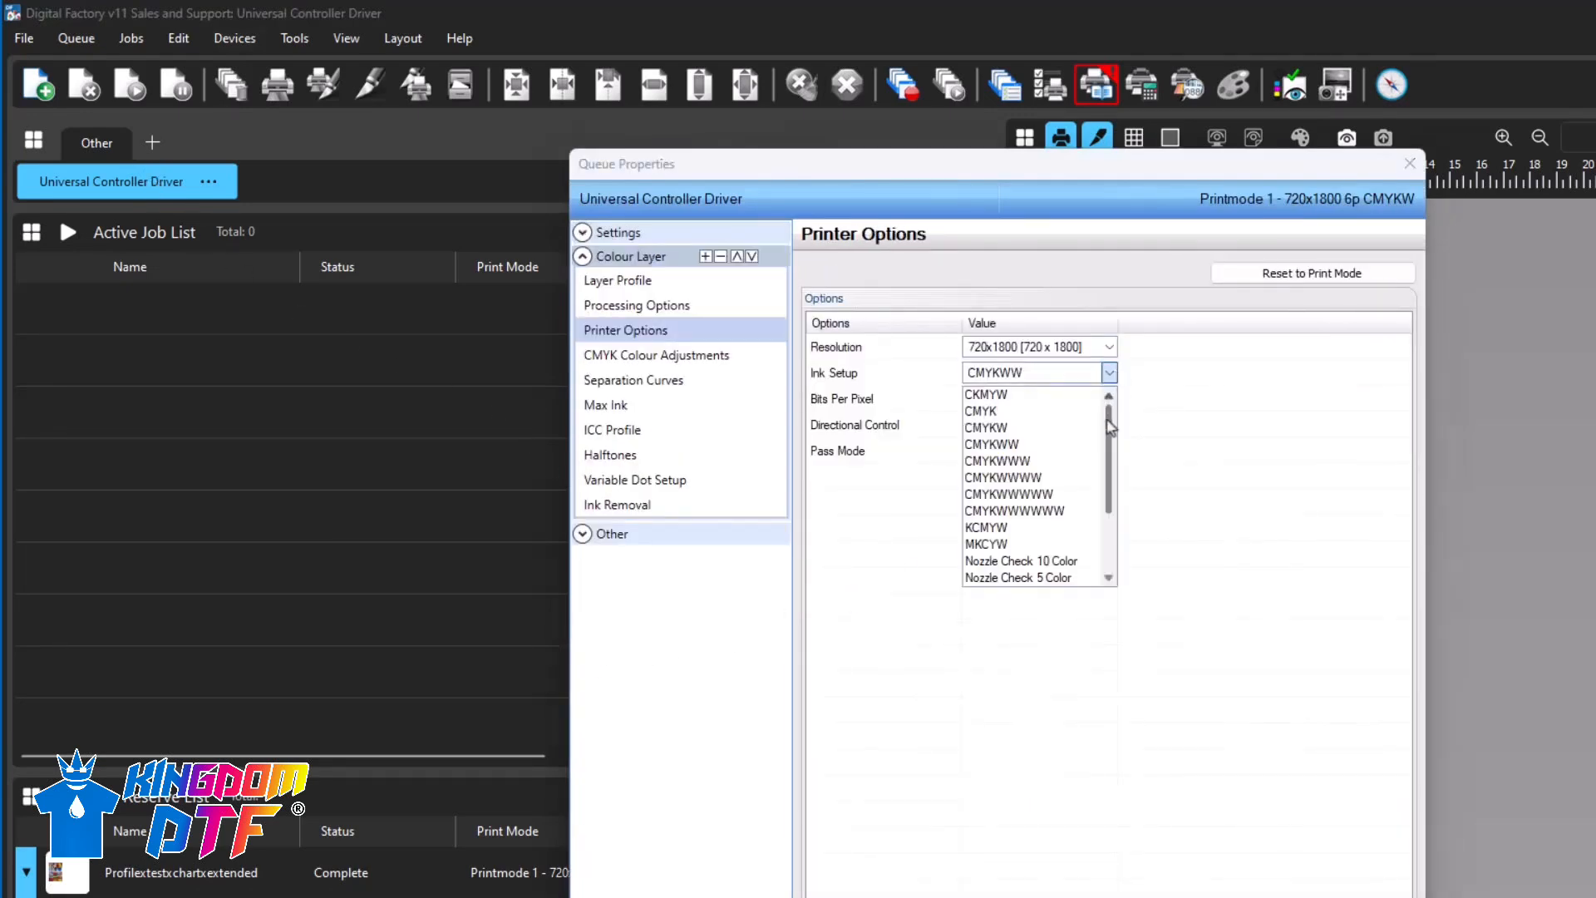
pyautogui.moveTo(1111, 461); pyautogui.dragTo(1112, 545)
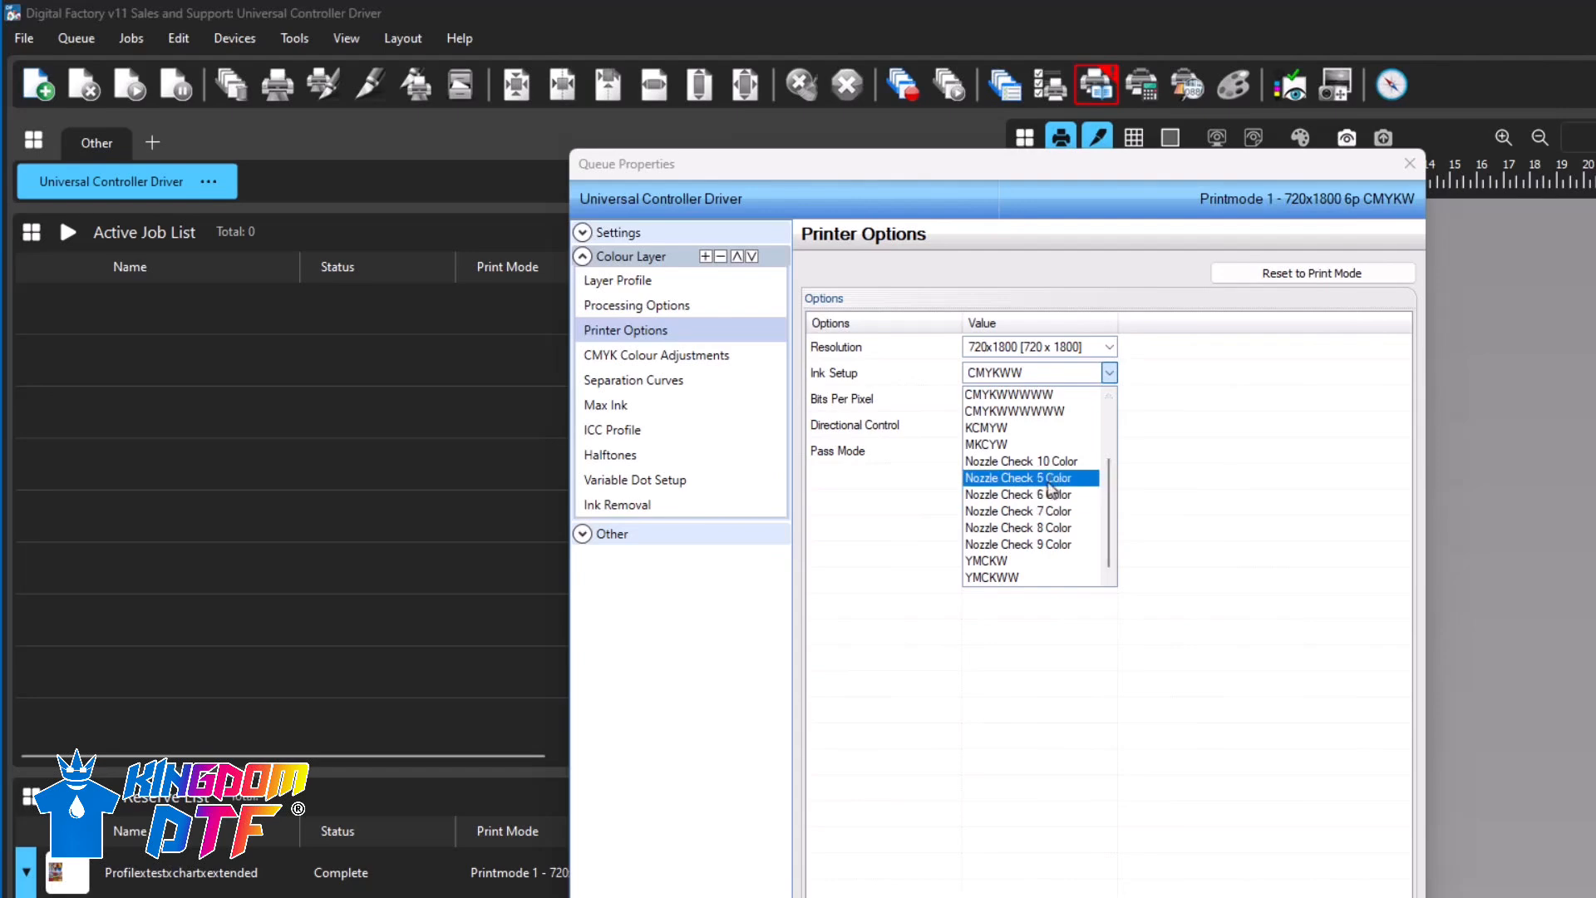
pyautogui.click(1052, 477)
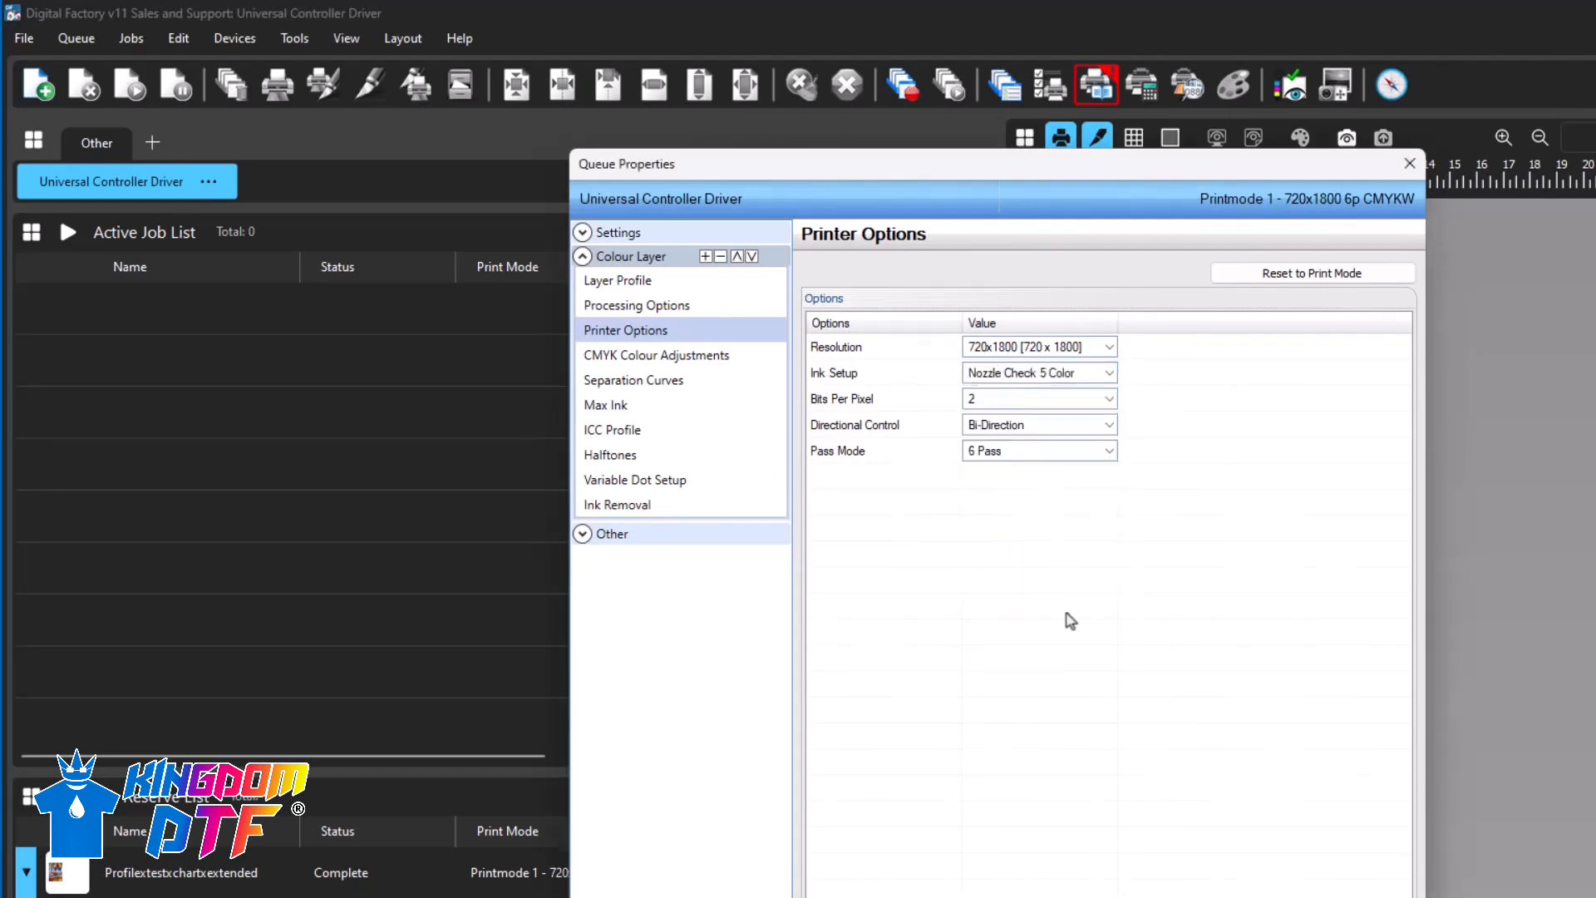
pyautogui.press('Return')
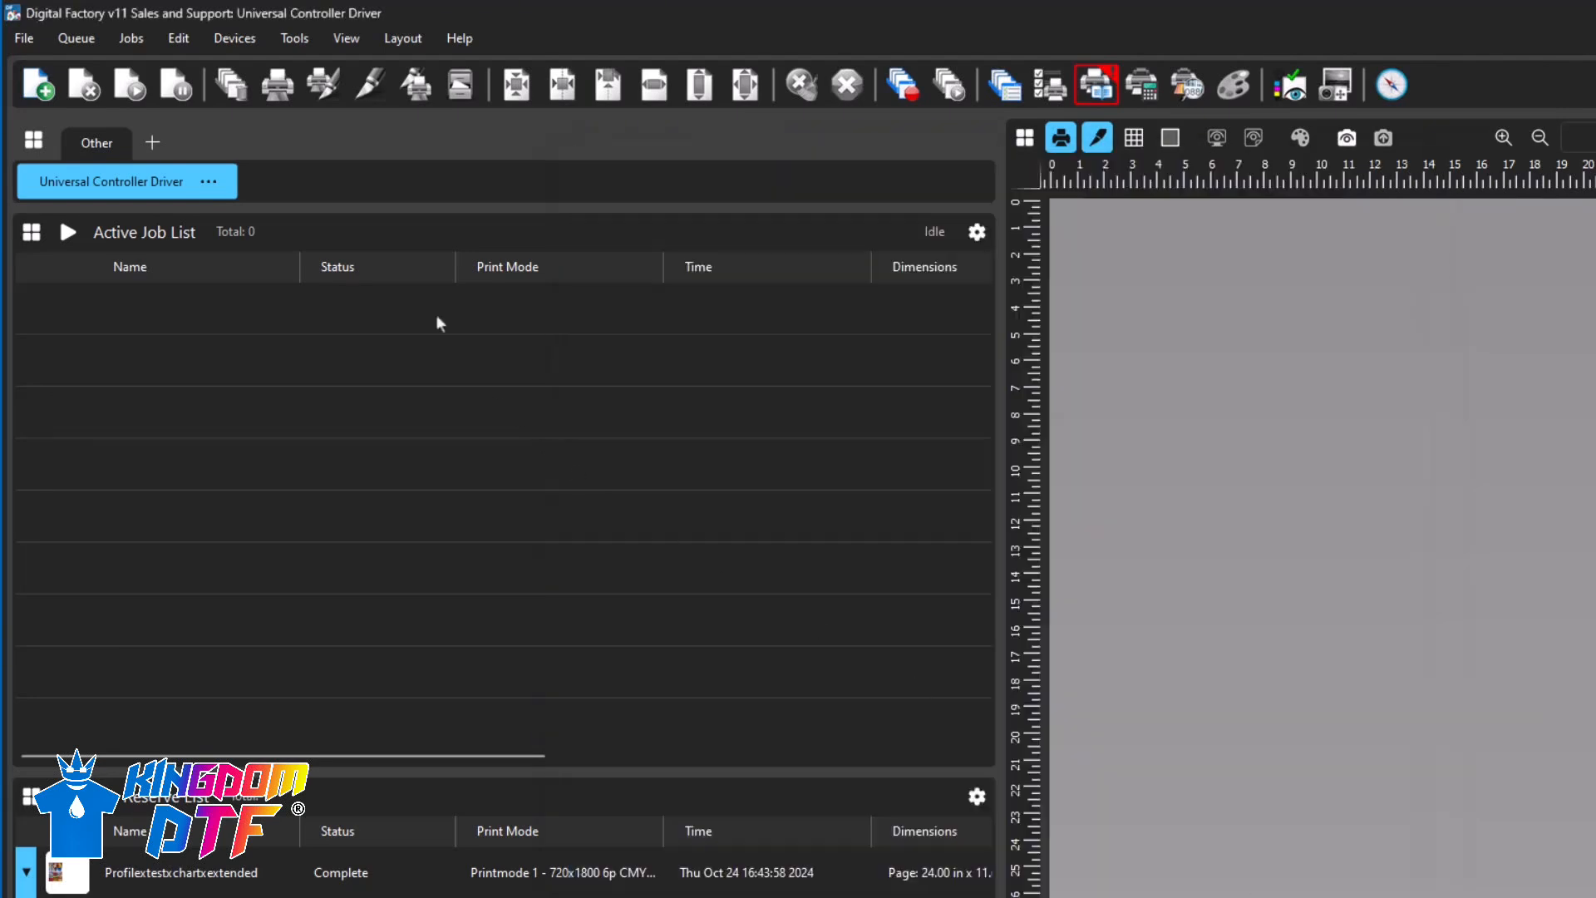
# - Add the Nozzle Check 5 Color test page to the queue
pyautogui.click(223, 37)
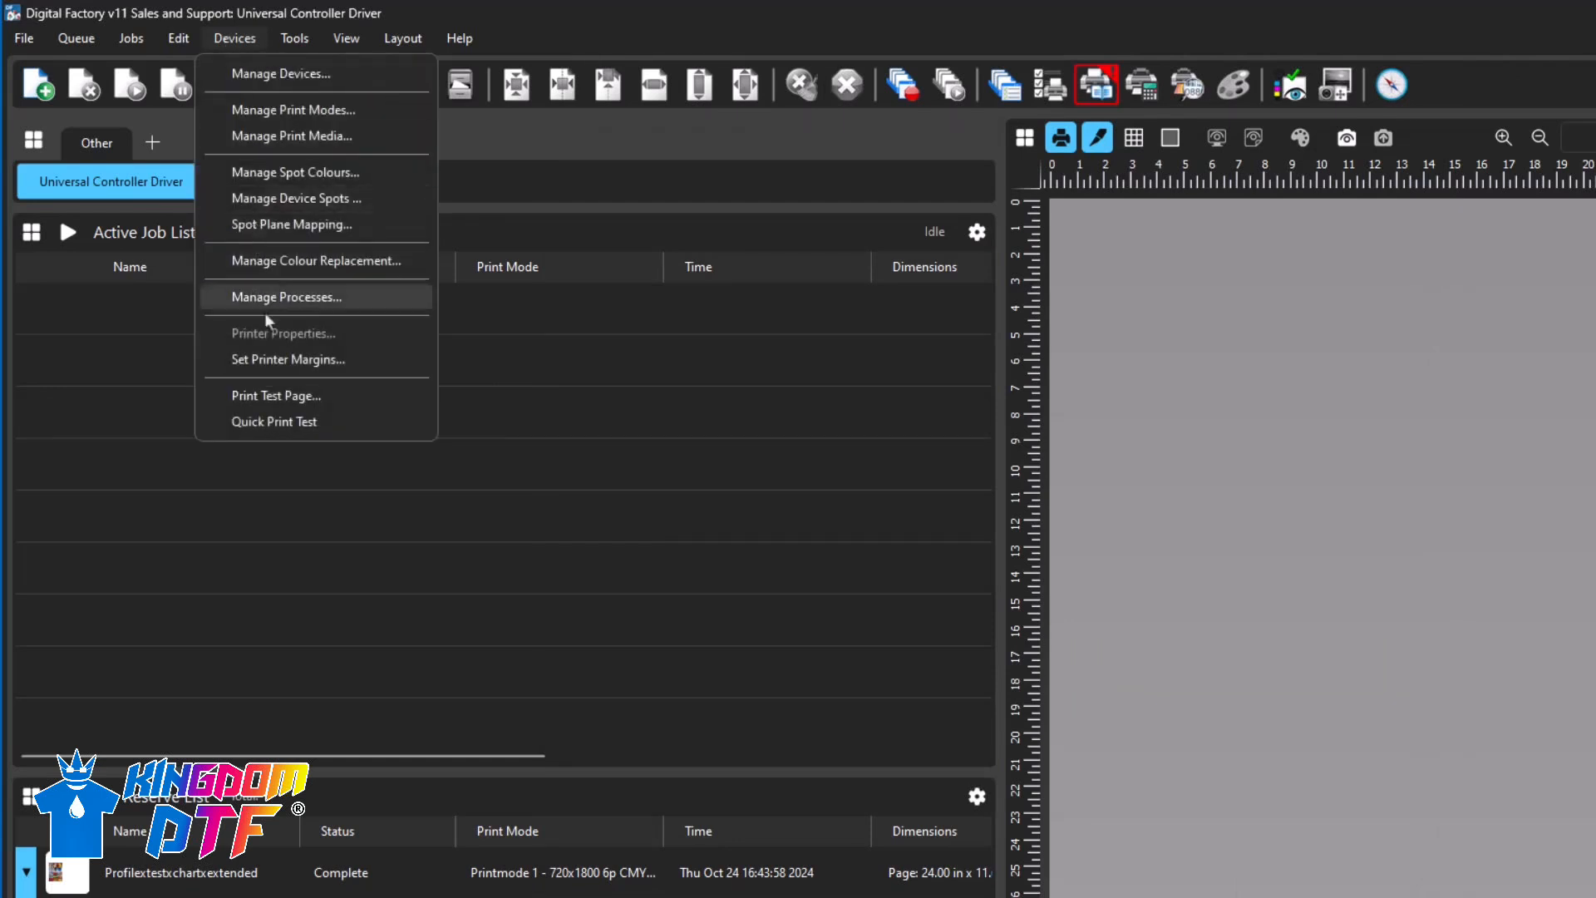
pyautogui.click(288, 396)
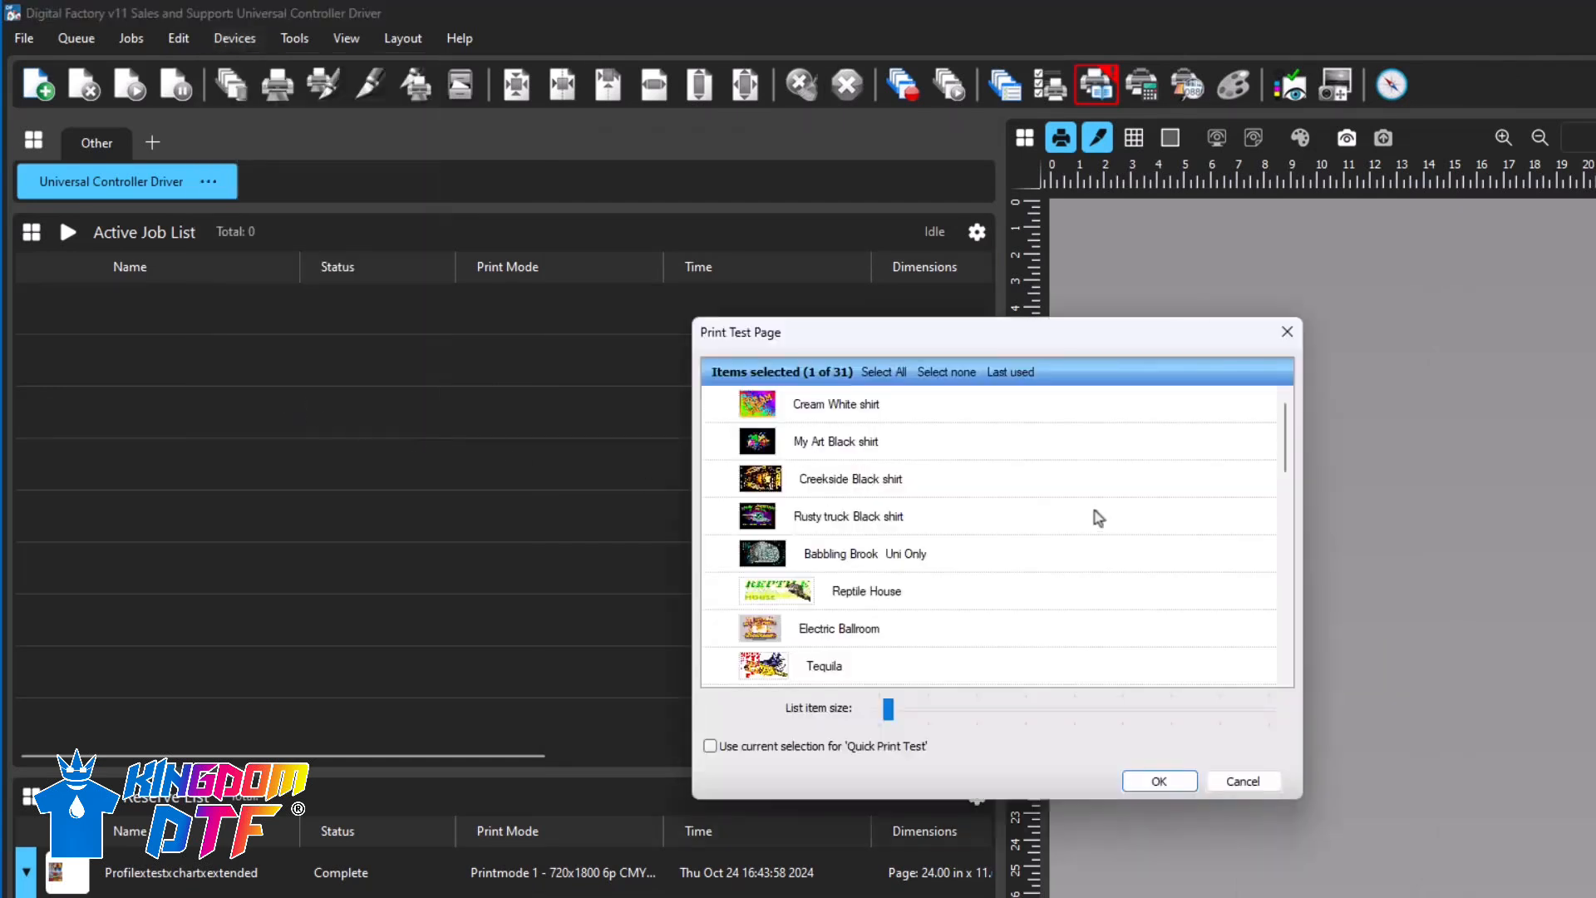
pyautogui.moveTo(1288, 453); pyautogui.dragTo(1302, 613)
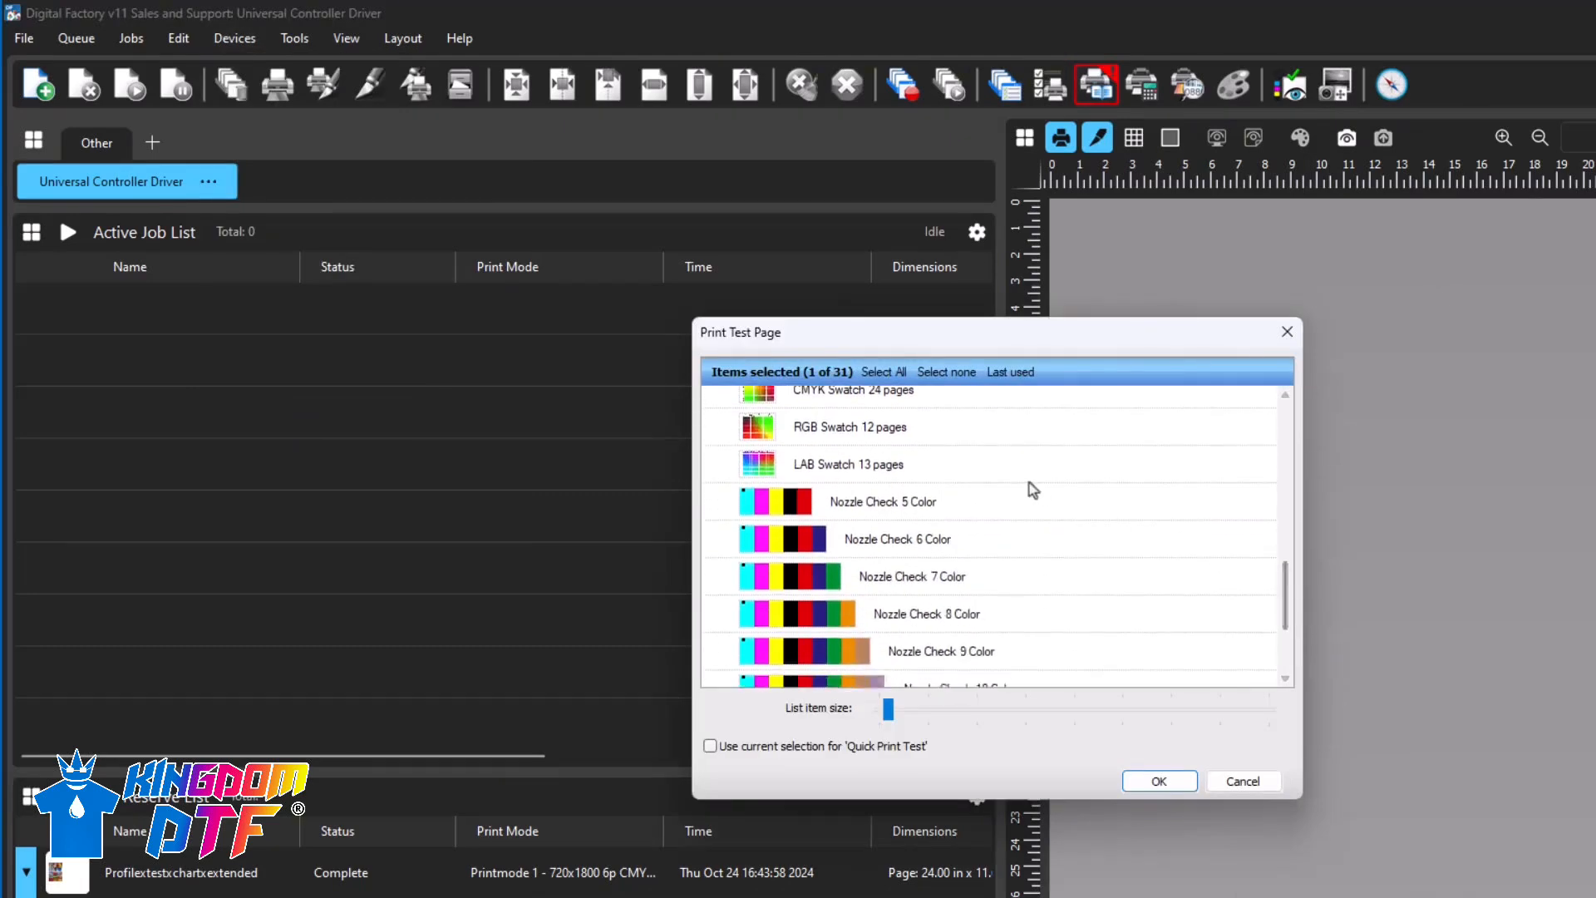
pyautogui.click(902, 503)
pyautogui.click(1153, 784)
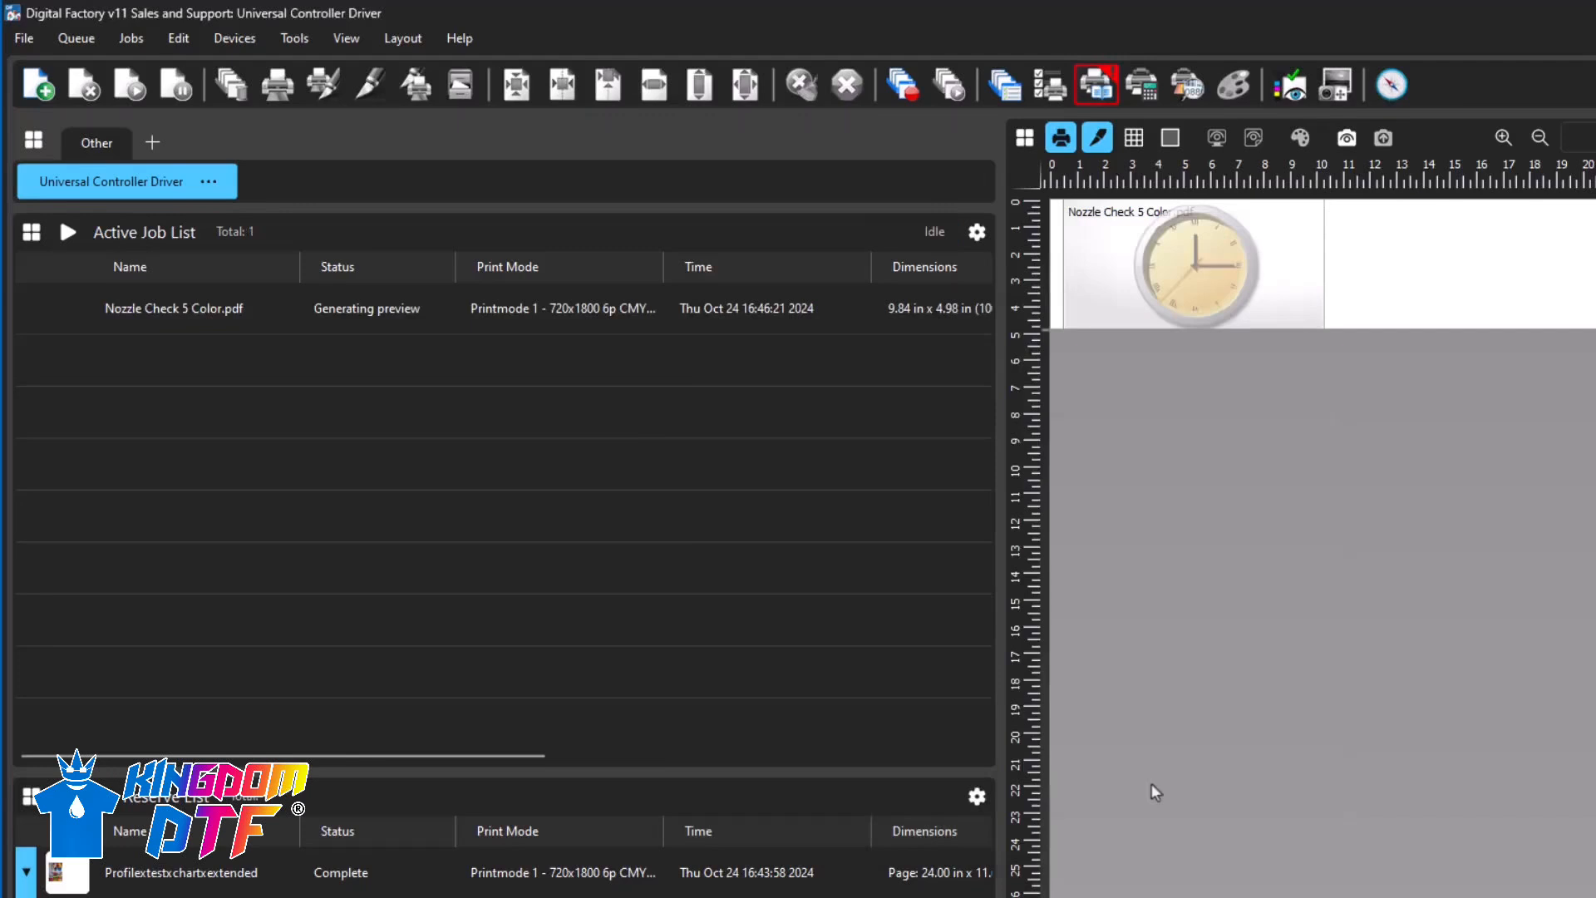
# - Print the Nozzle Check 5 Color job and save its output file
pyautogui.click(232, 314)
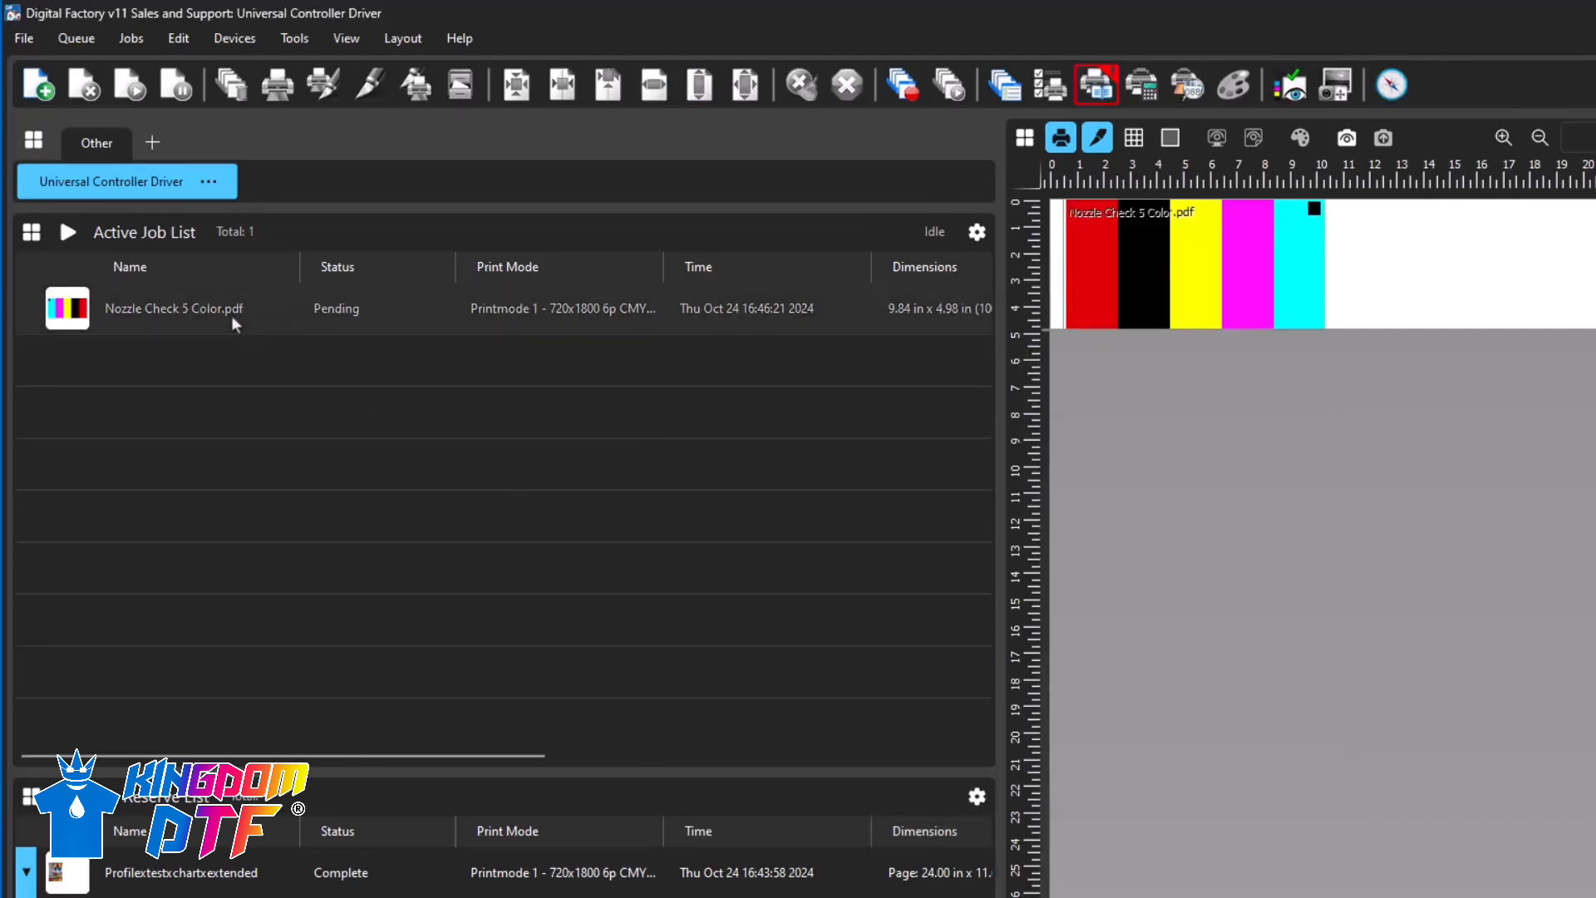
pyautogui.click(276, 85)
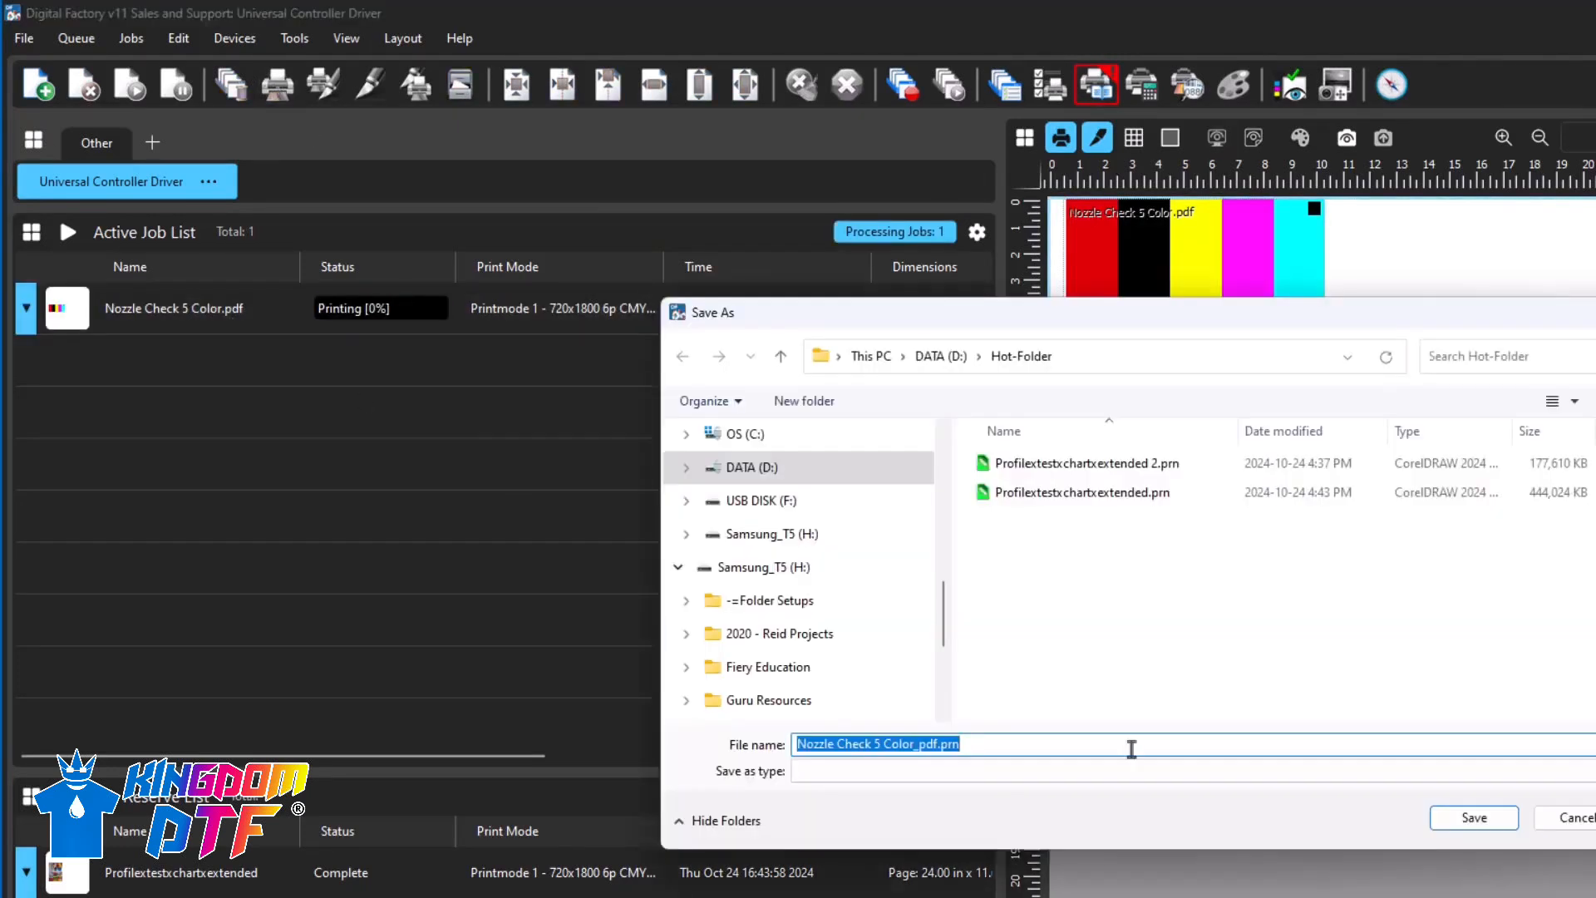
pyautogui.click(1439, 814)
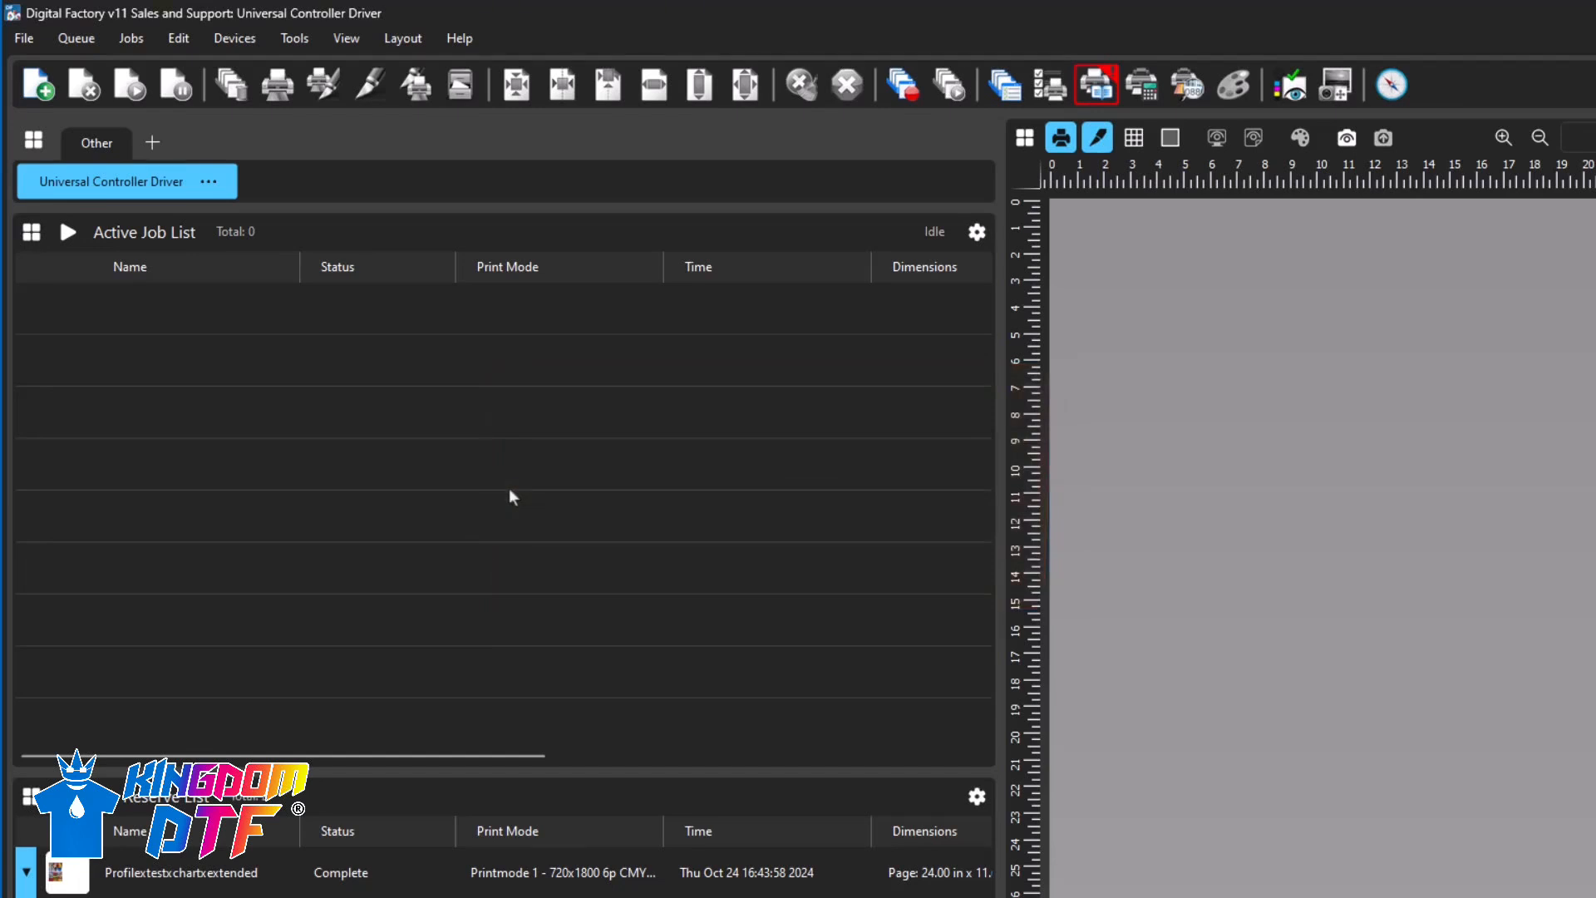
# - Create a print mode named Printmode test 1 from the Universal Controller Driver queue's properties and select it for the queue
pyautogui.click(166, 181)
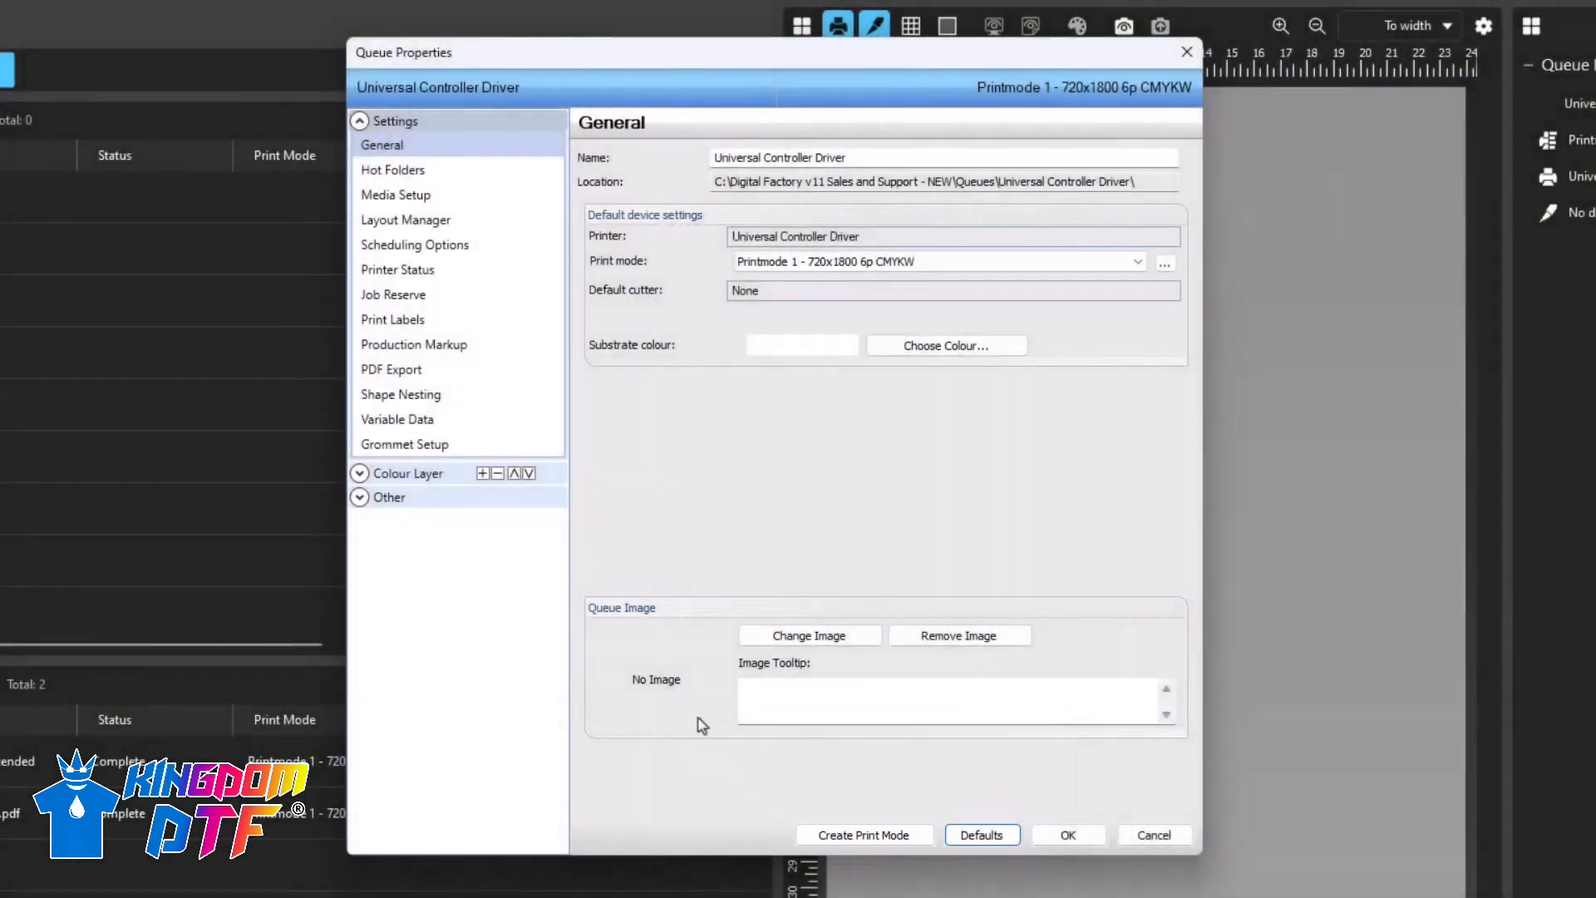
pyautogui.click(864, 835)
pyautogui.click(746, 421)
pyautogui.hotkey('ctrl', 'a')
pyautogui.write('Printmode test 1')
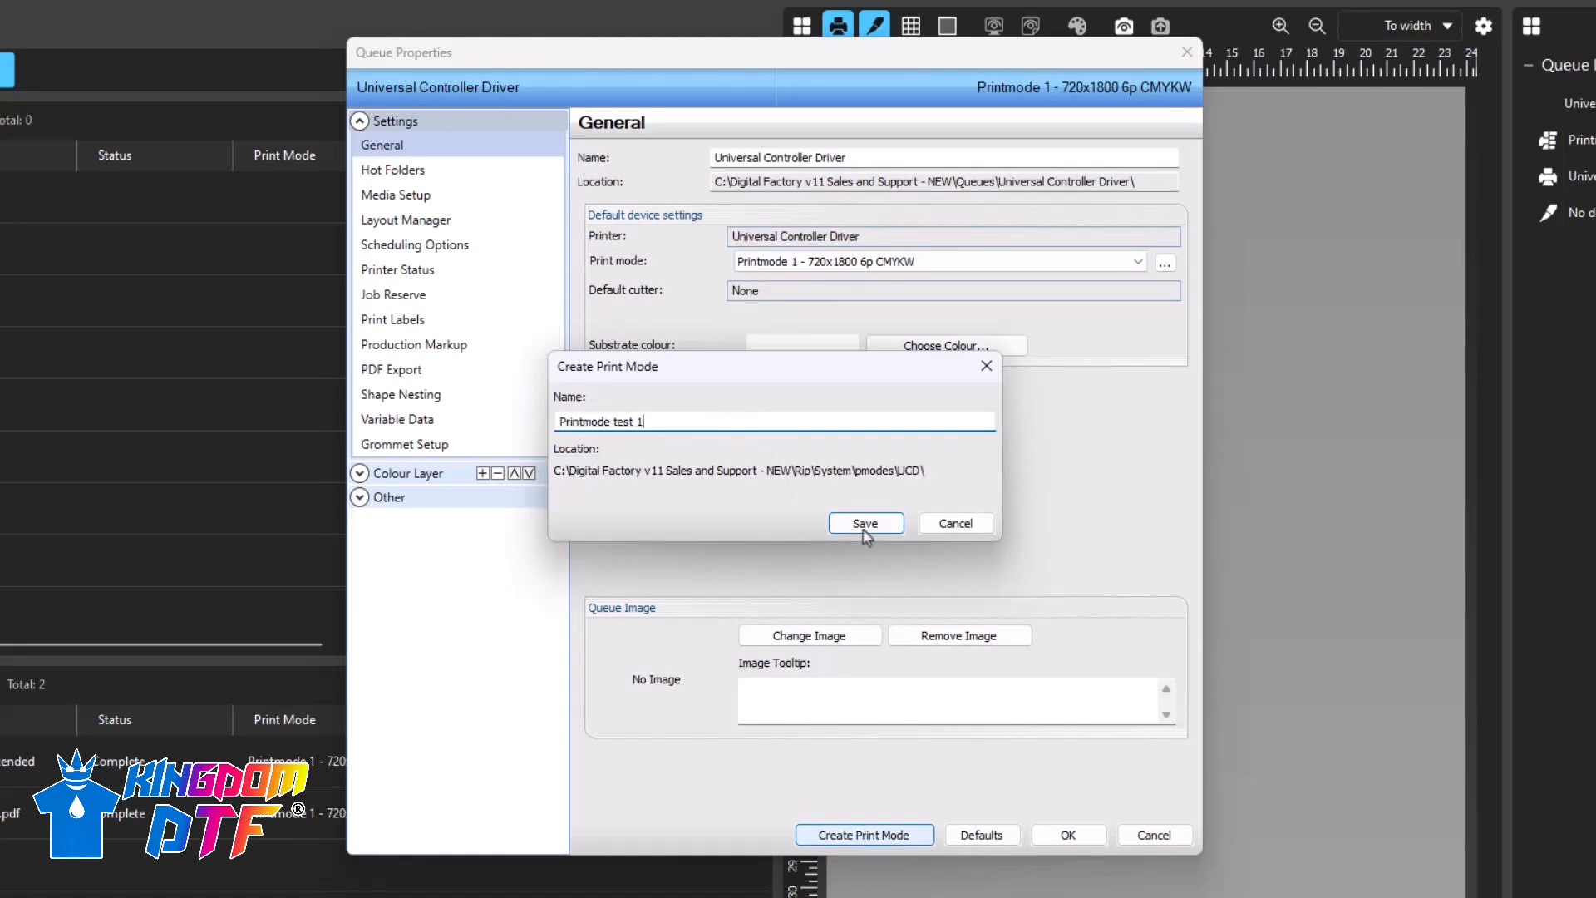
pyautogui.click(864, 523)
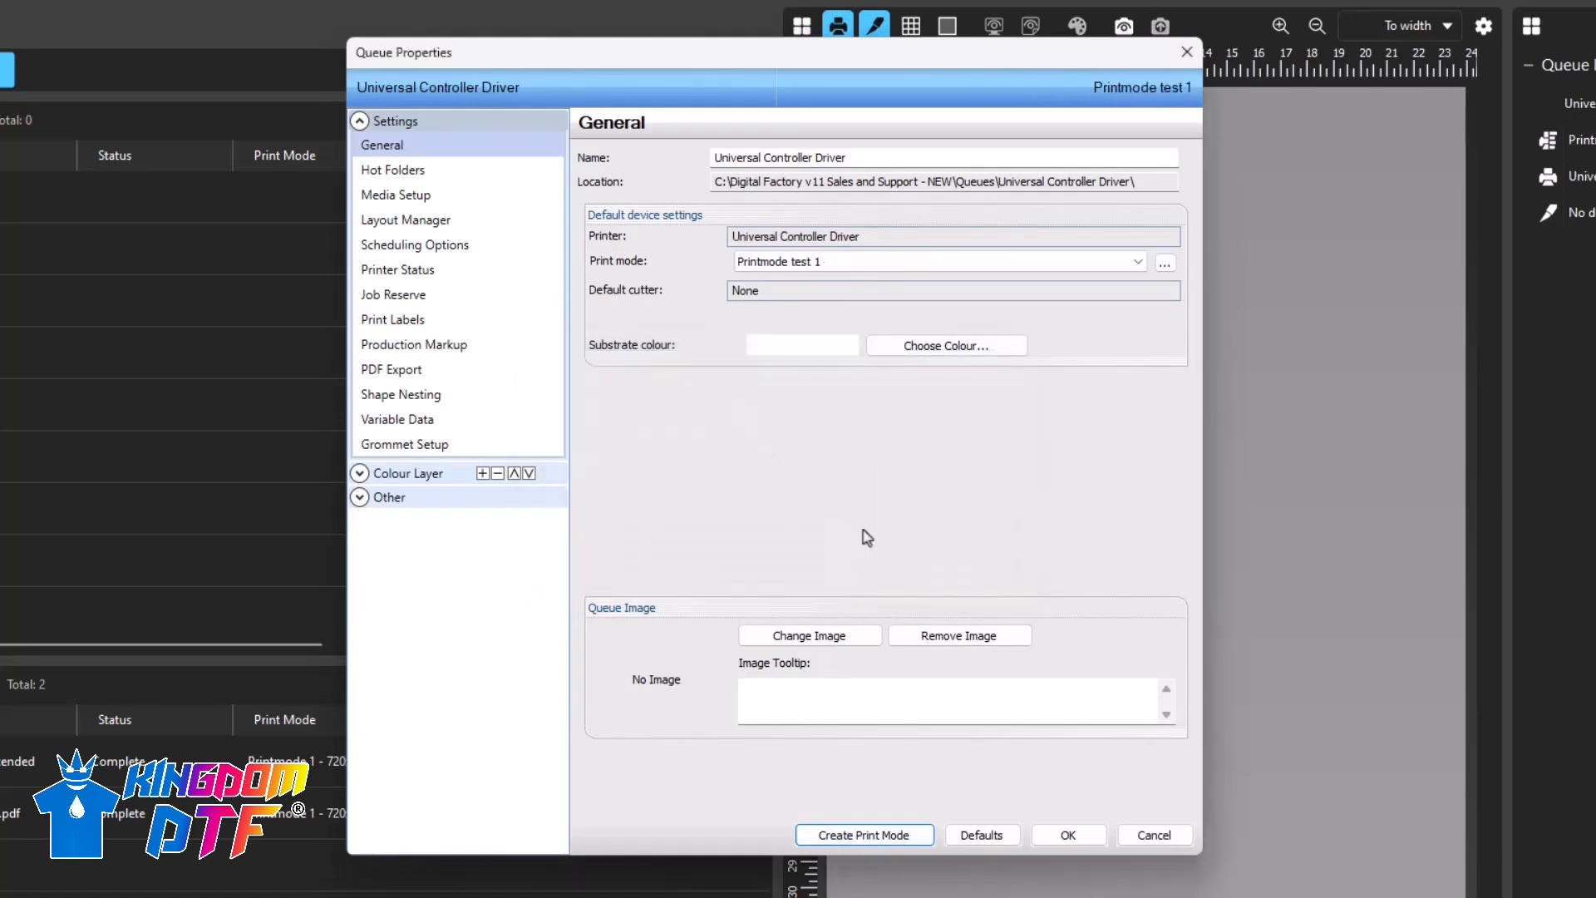
pyautogui.click(1074, 838)
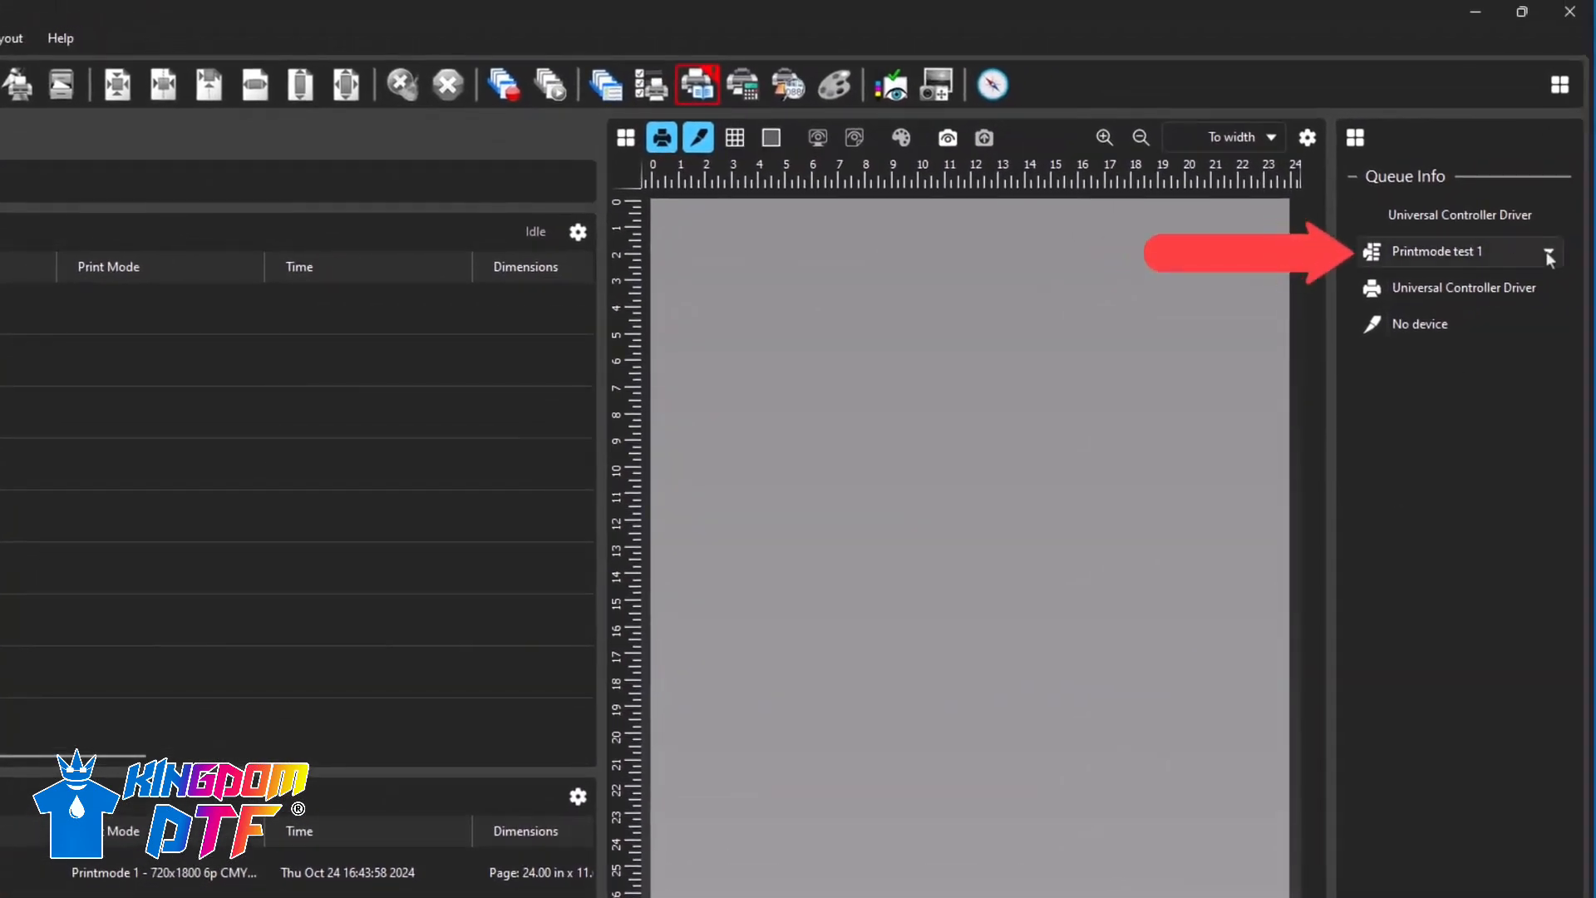
pyautogui.click(1546, 251)
pyautogui.click(1488, 661)
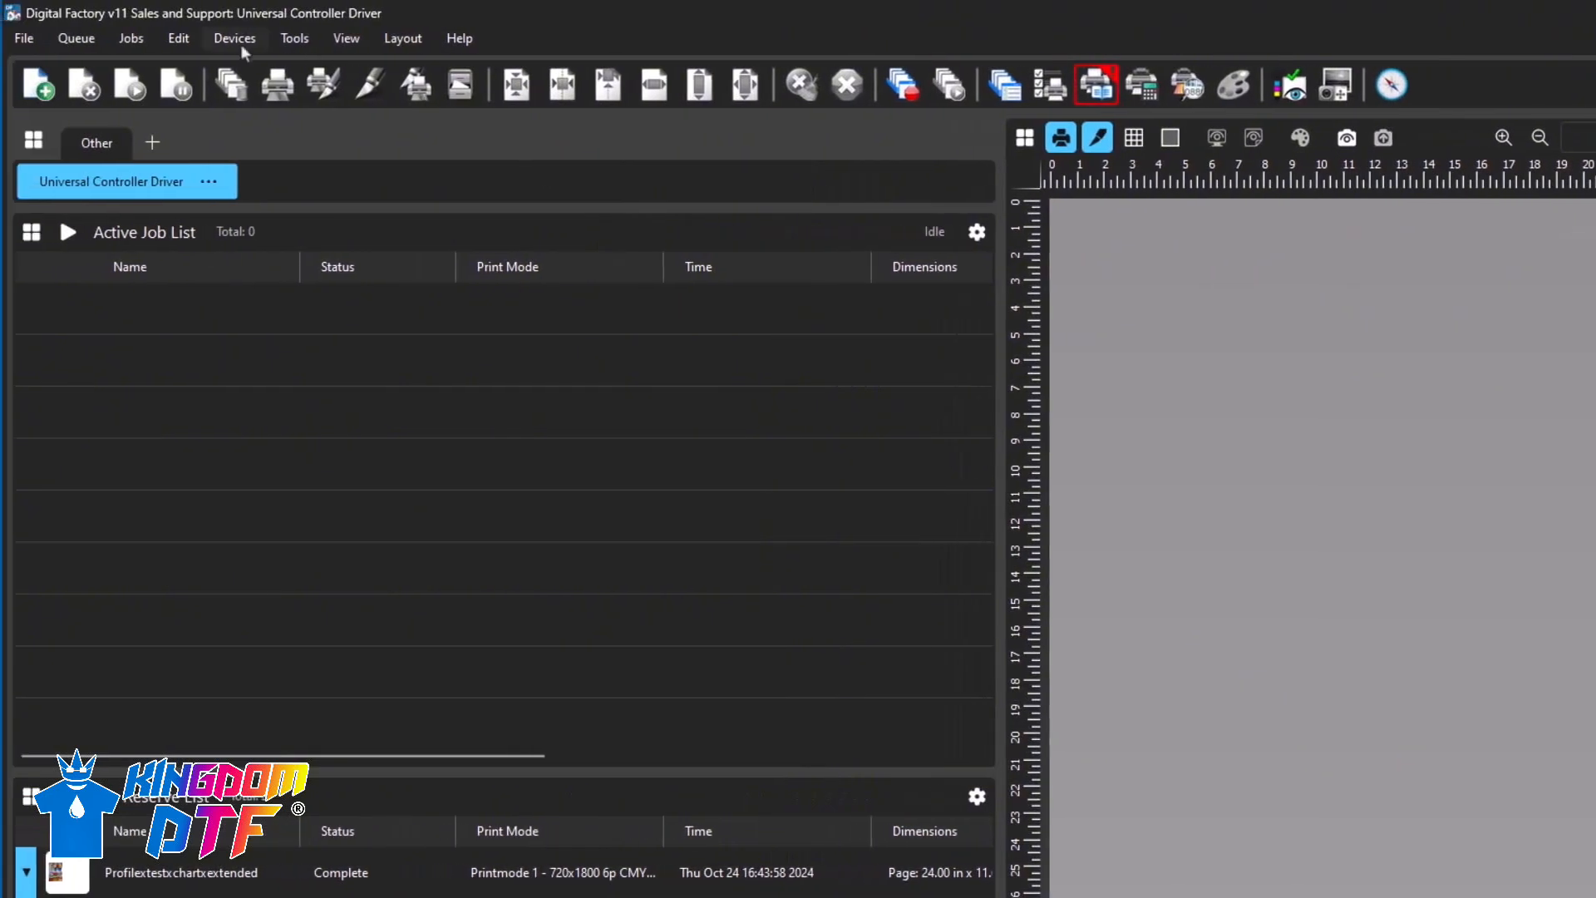
# - Export the Universal Controller Driver queue to the D: drive with the file name test print queue
pyautogui.click(73, 38)
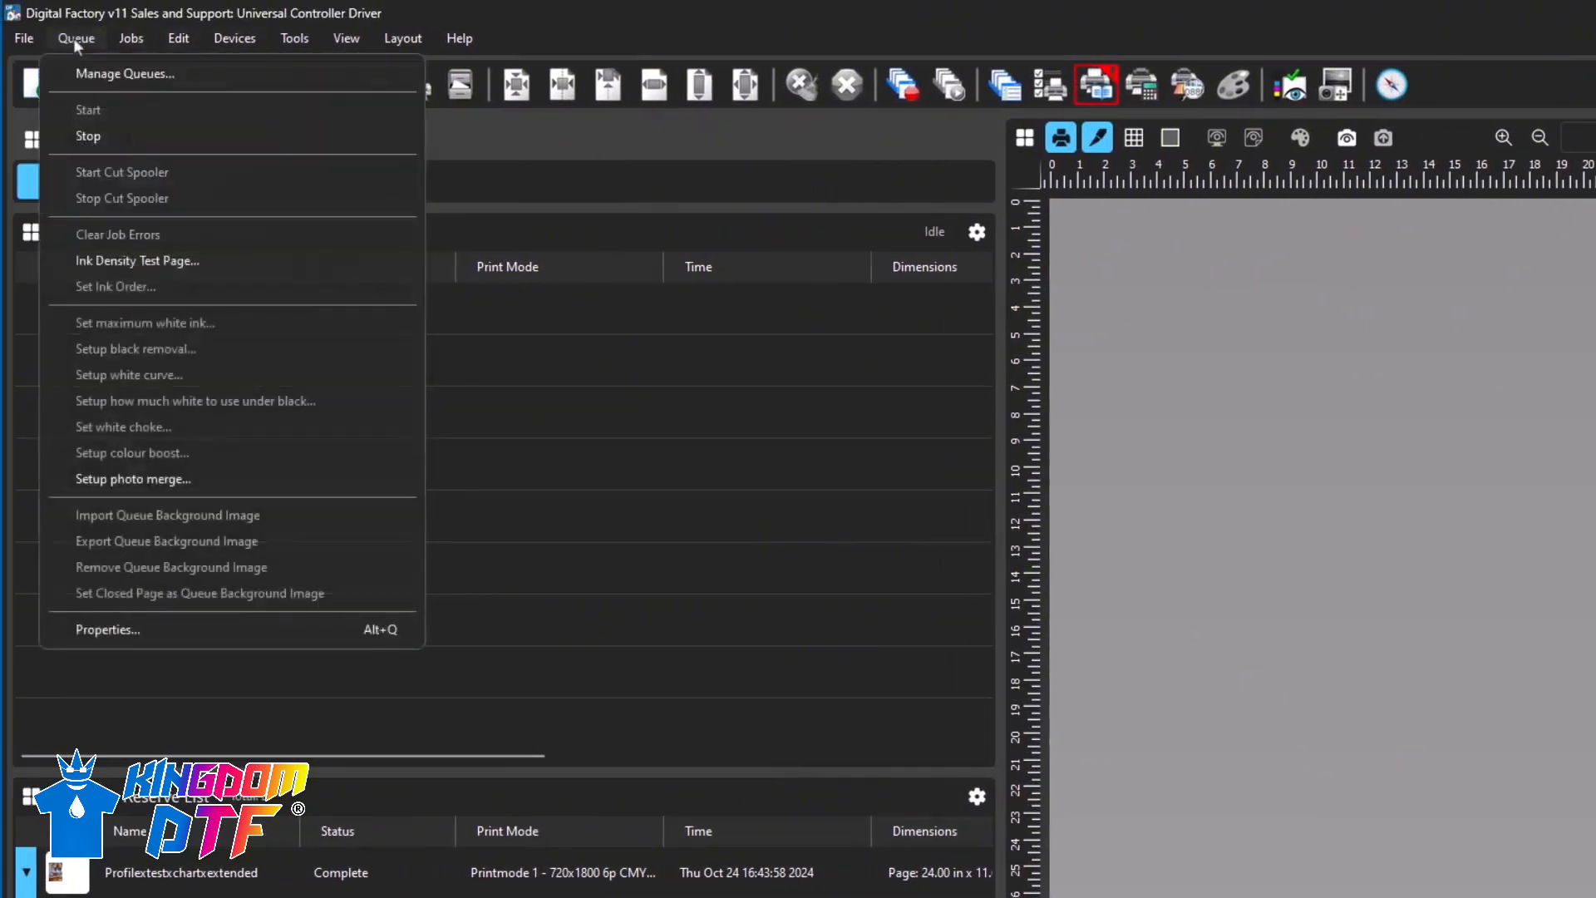
pyautogui.click(83, 73)
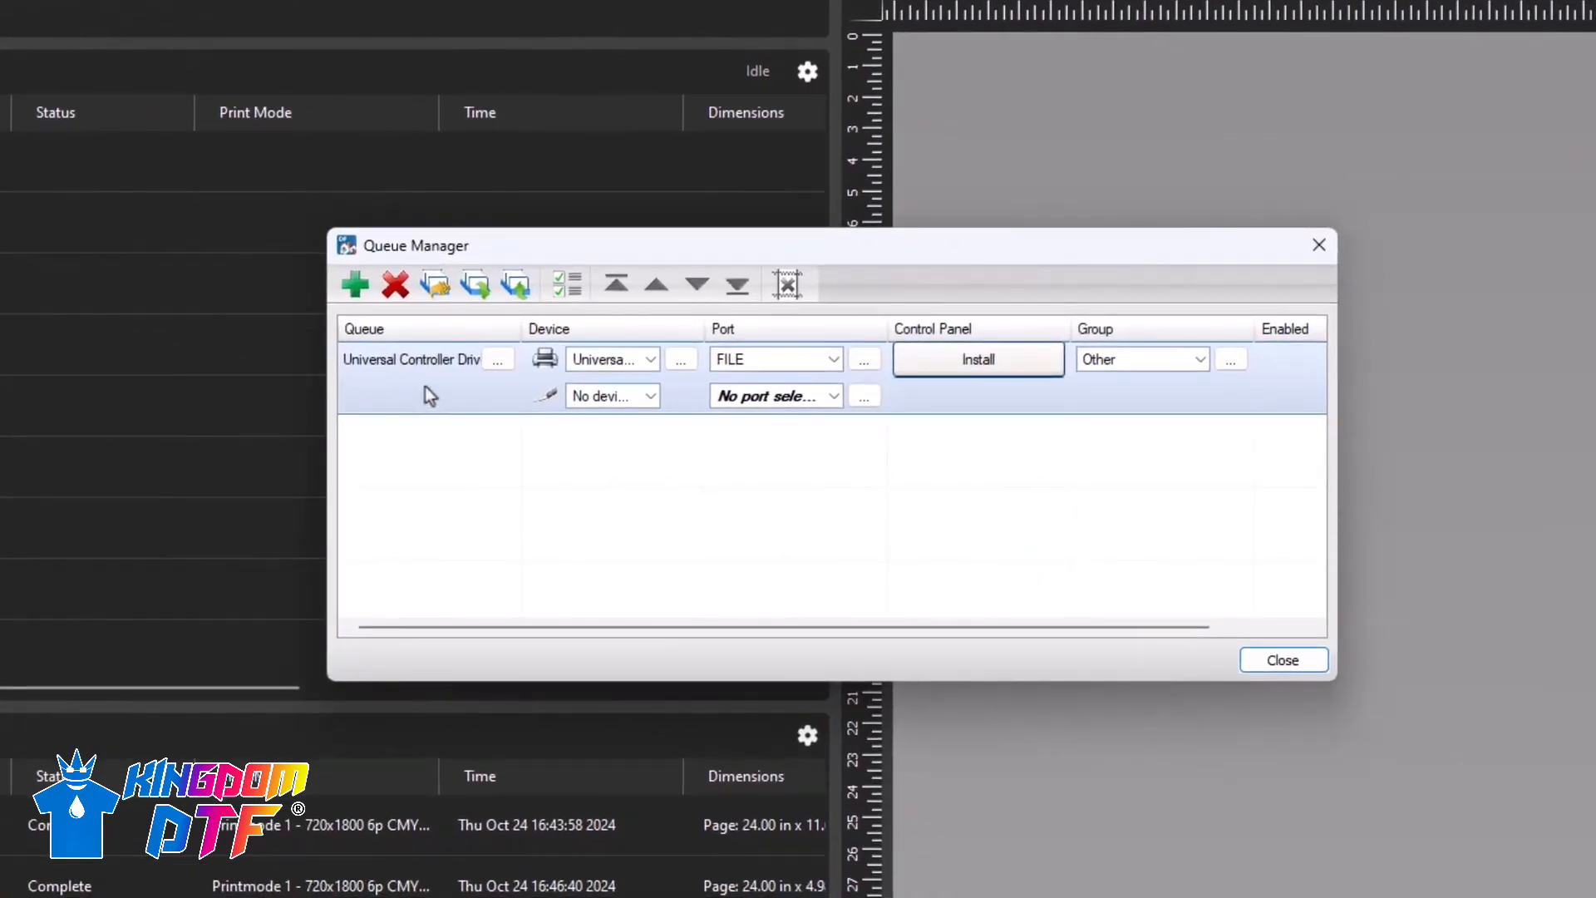
pyautogui.click(476, 288)
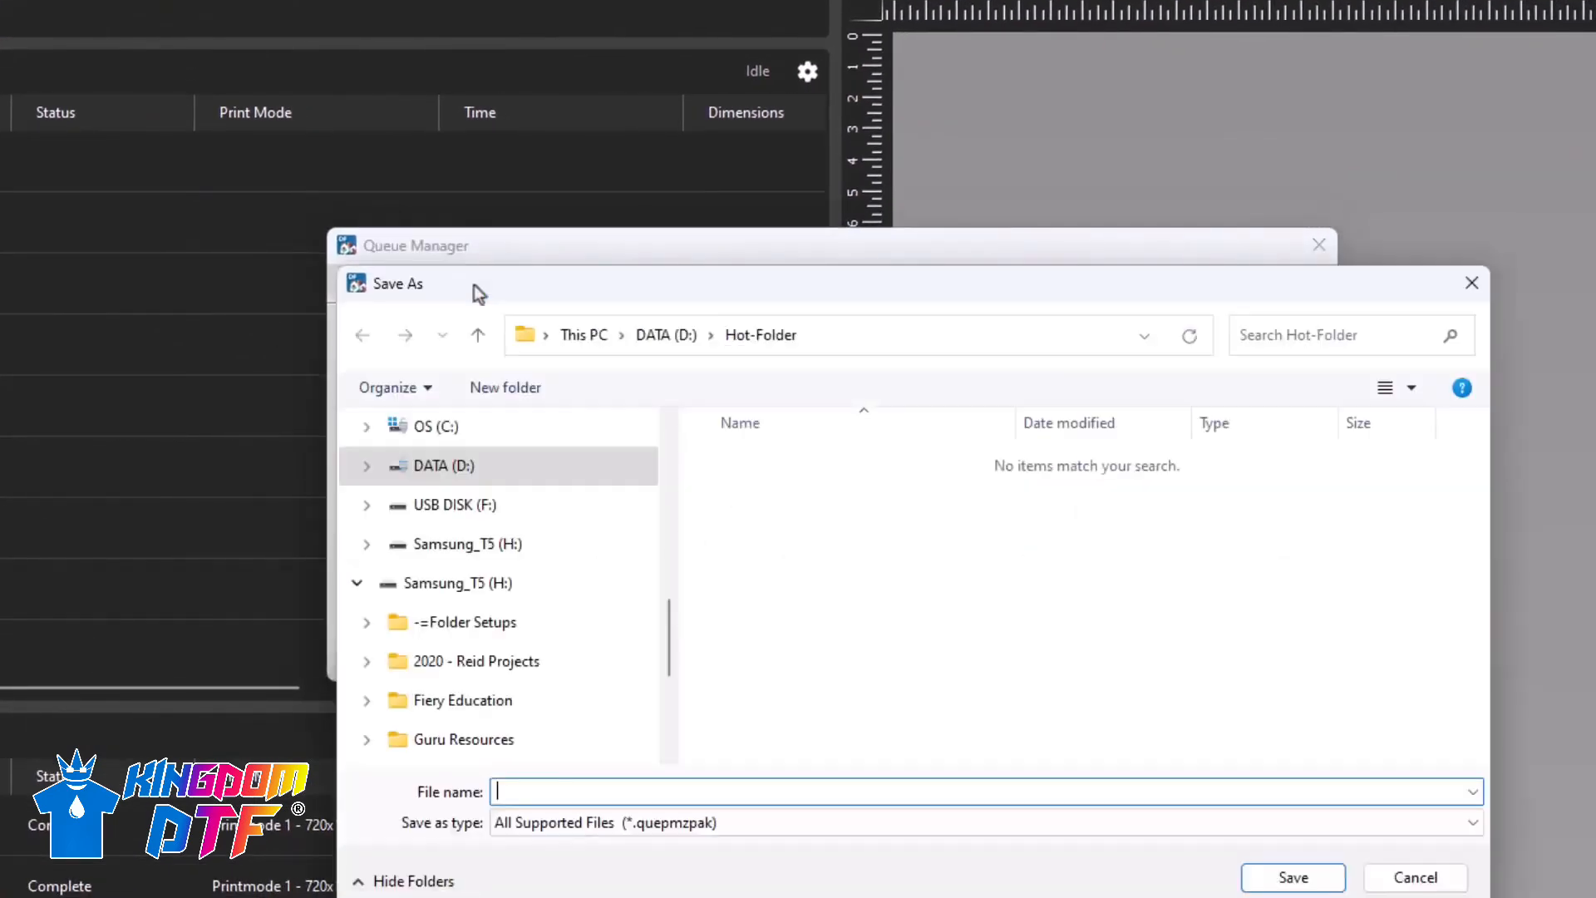
pyautogui.click(657, 337)
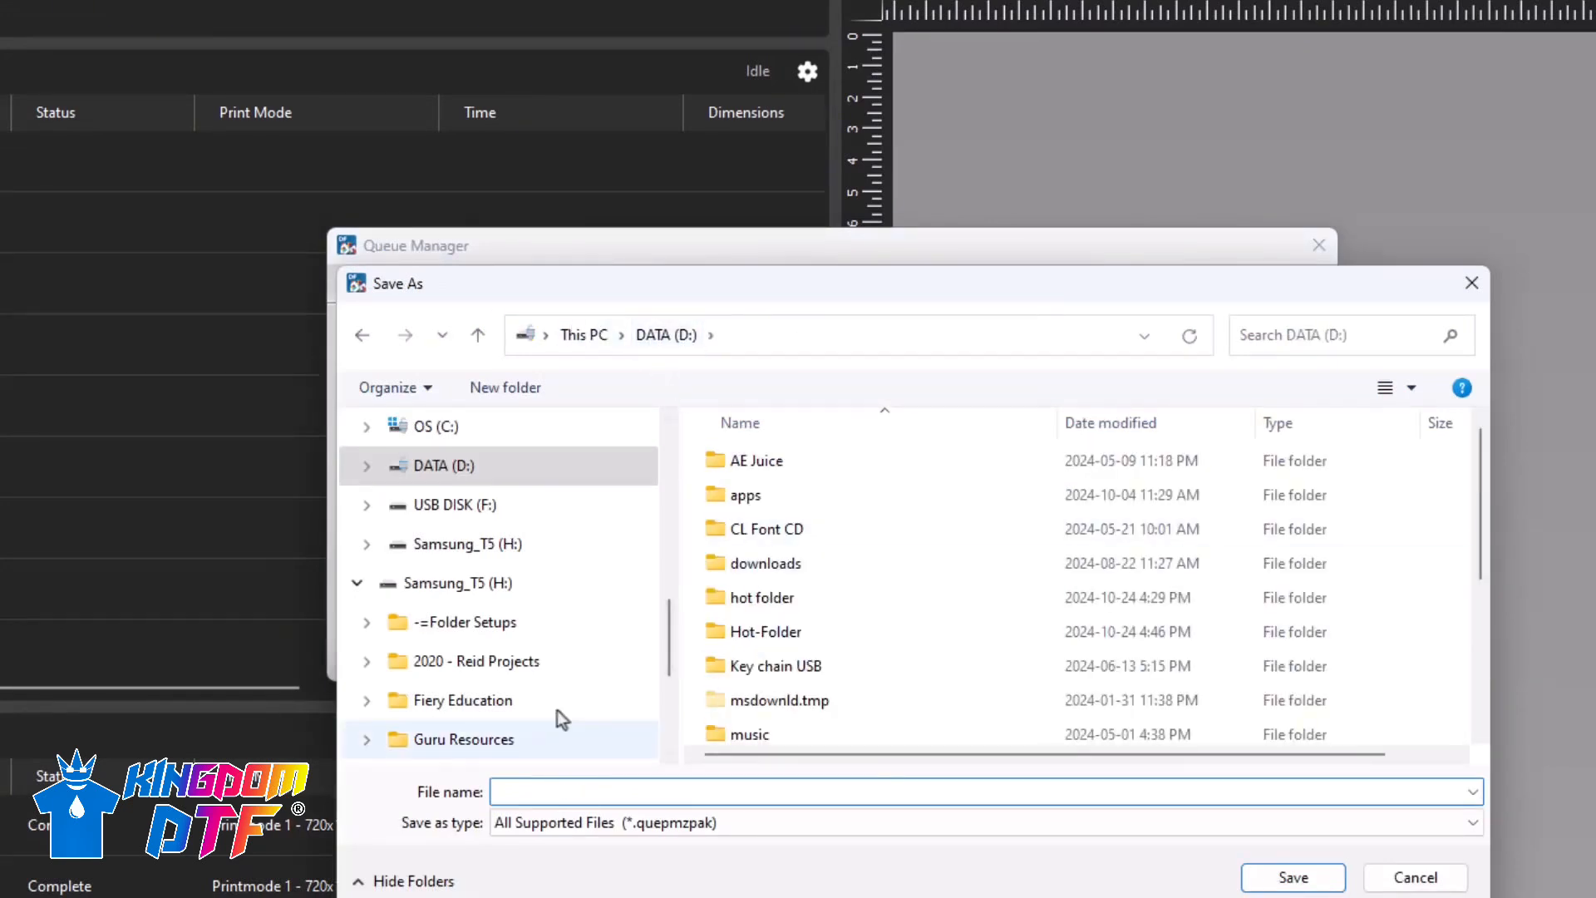
pyautogui.write('test pr')
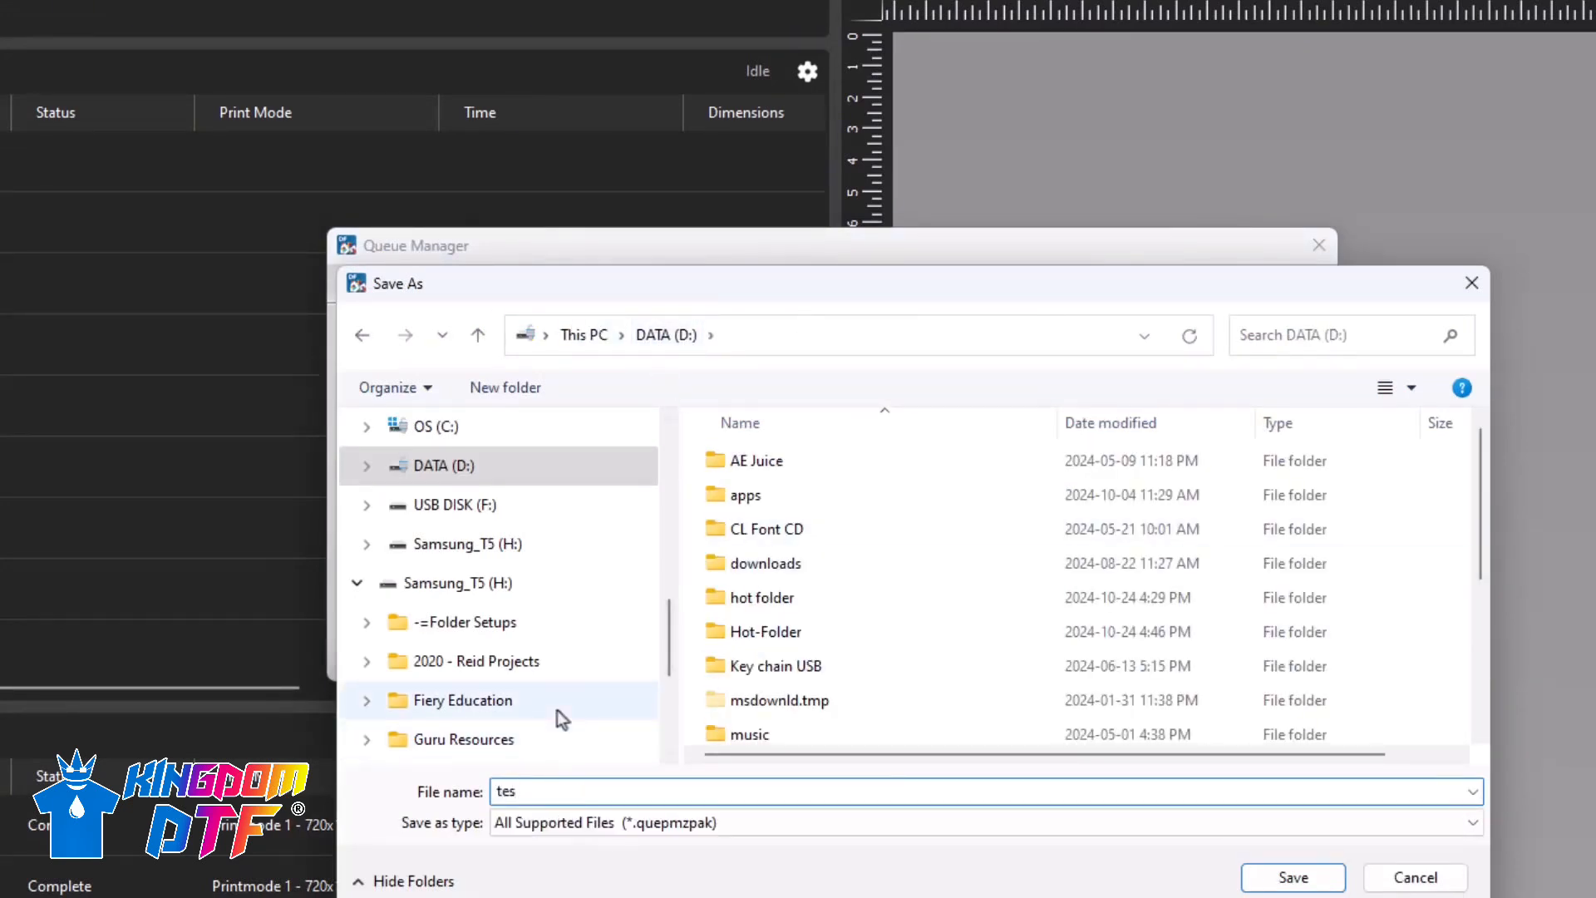
pyautogui.write('int queue')
pyautogui.press('Return')
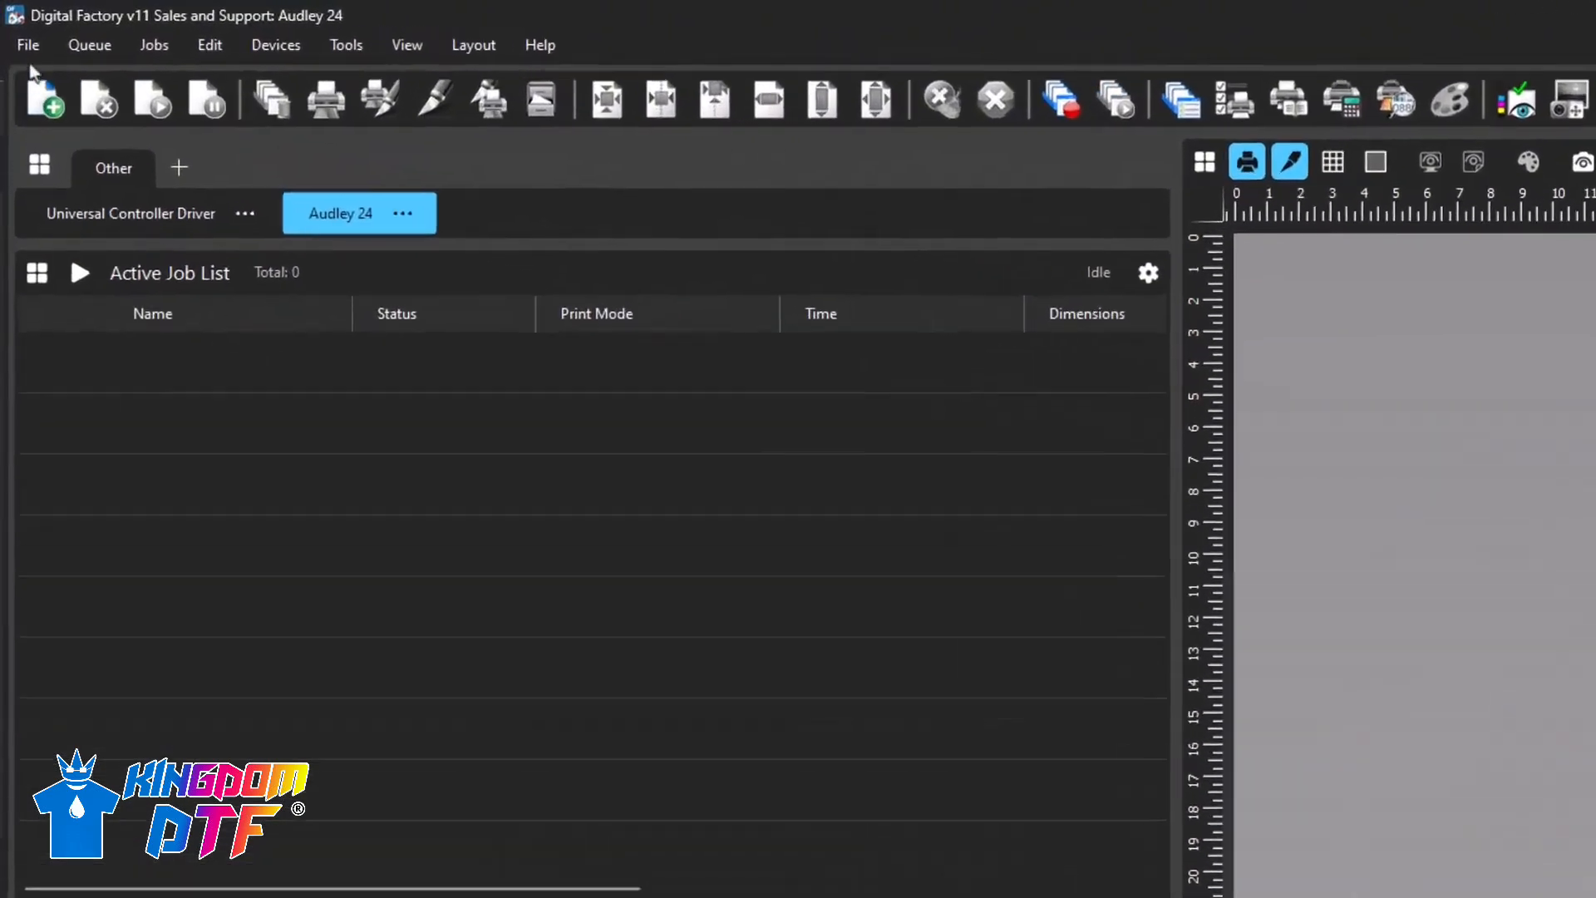
pyautogui.click(28, 44)
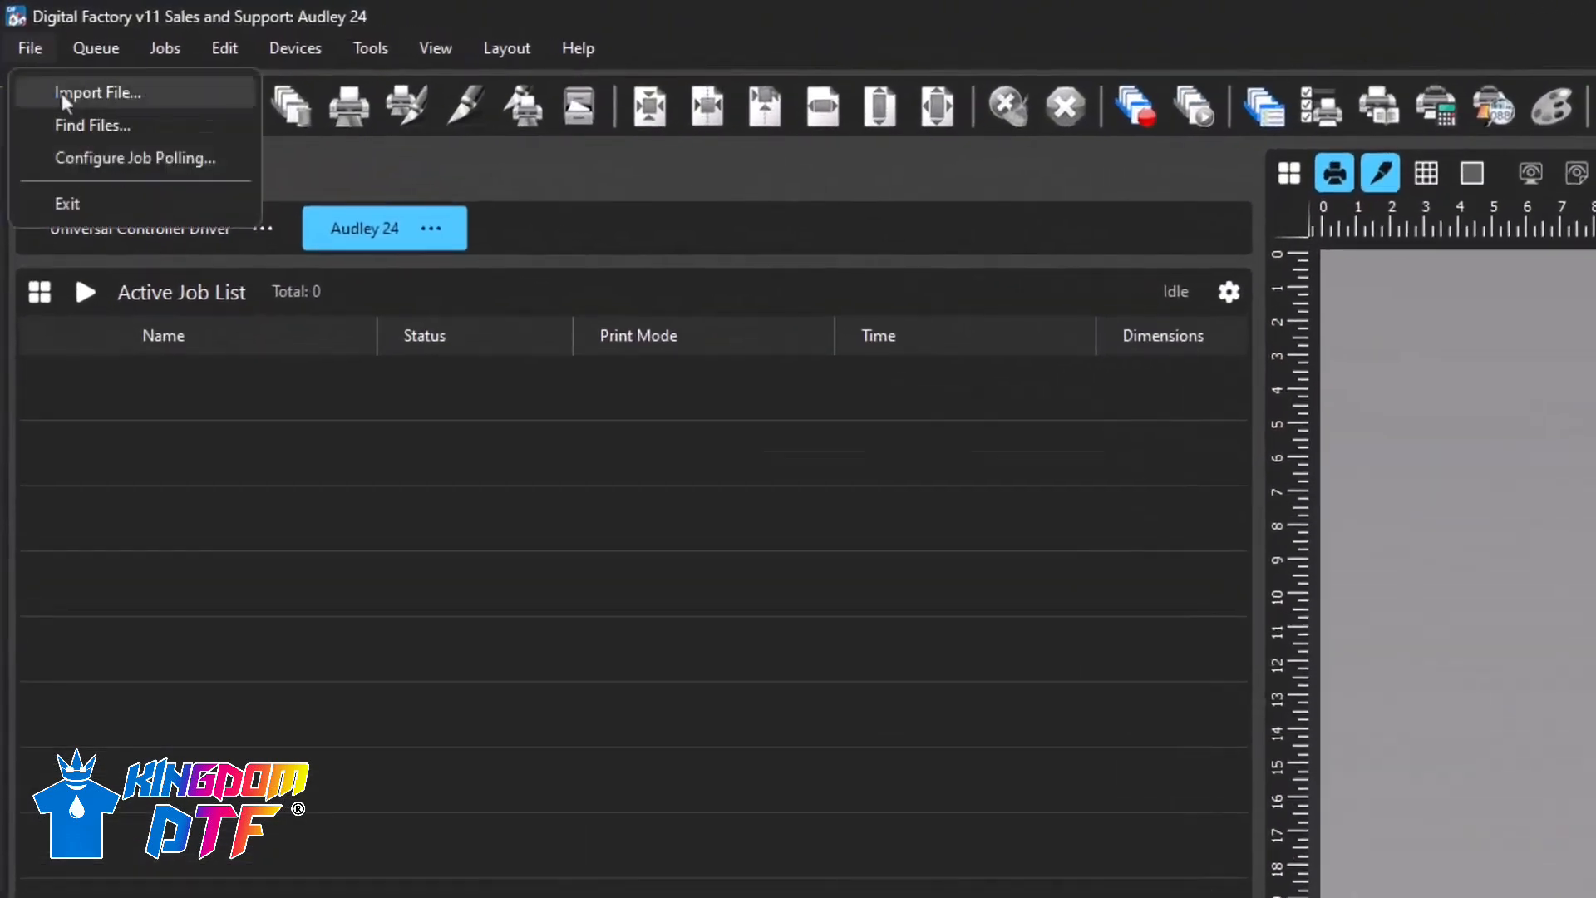
pyautogui.click(175, 439)
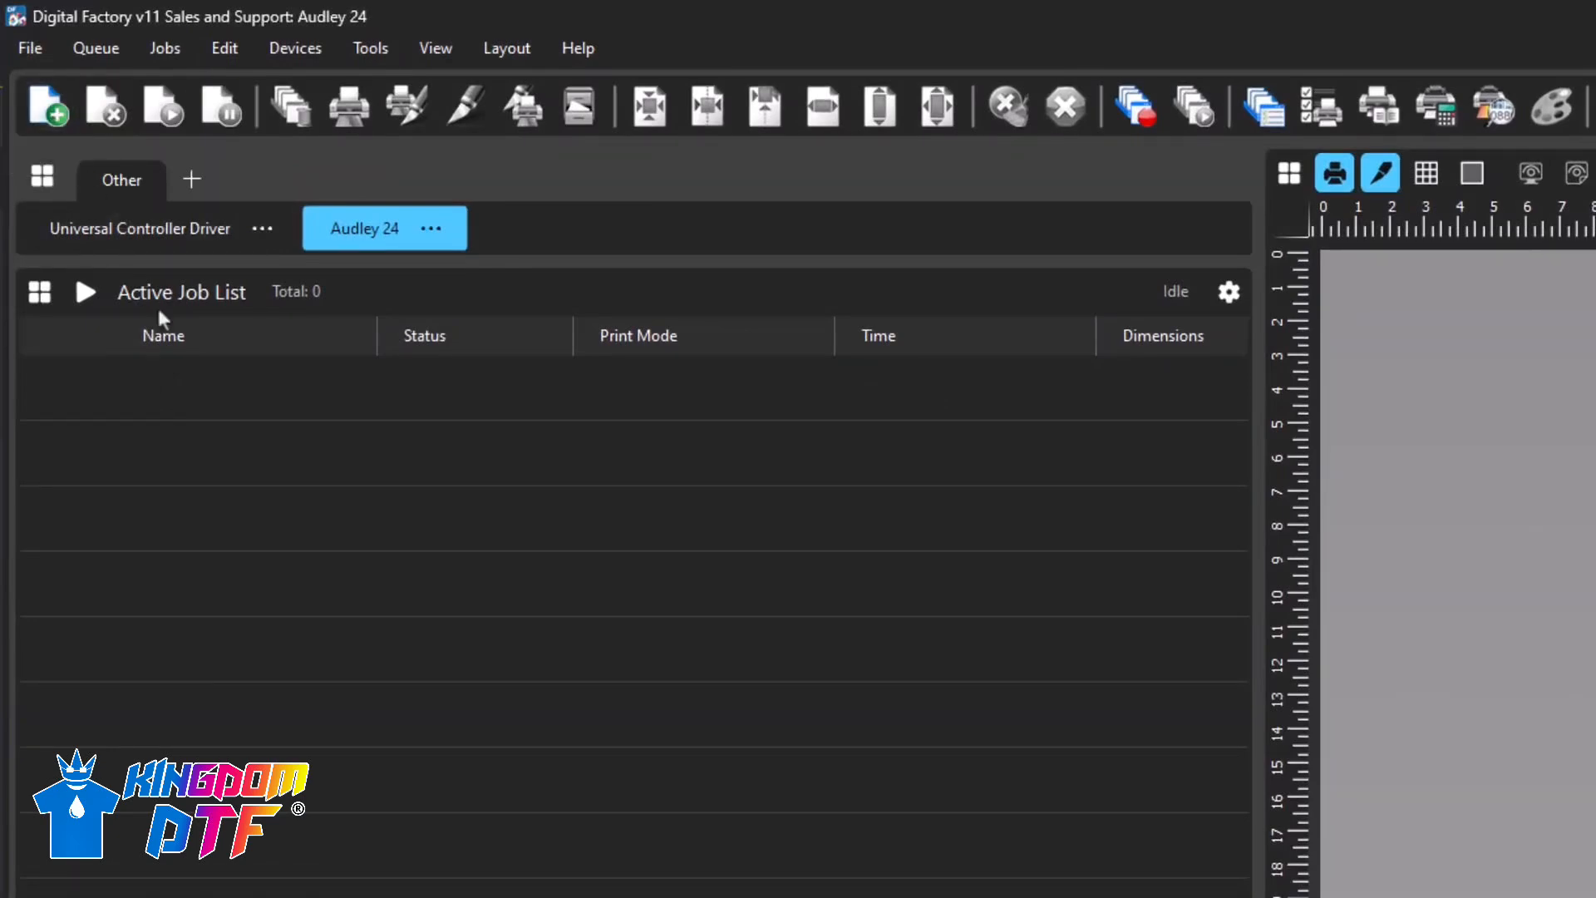
pyautogui.rightClick(270, 488)
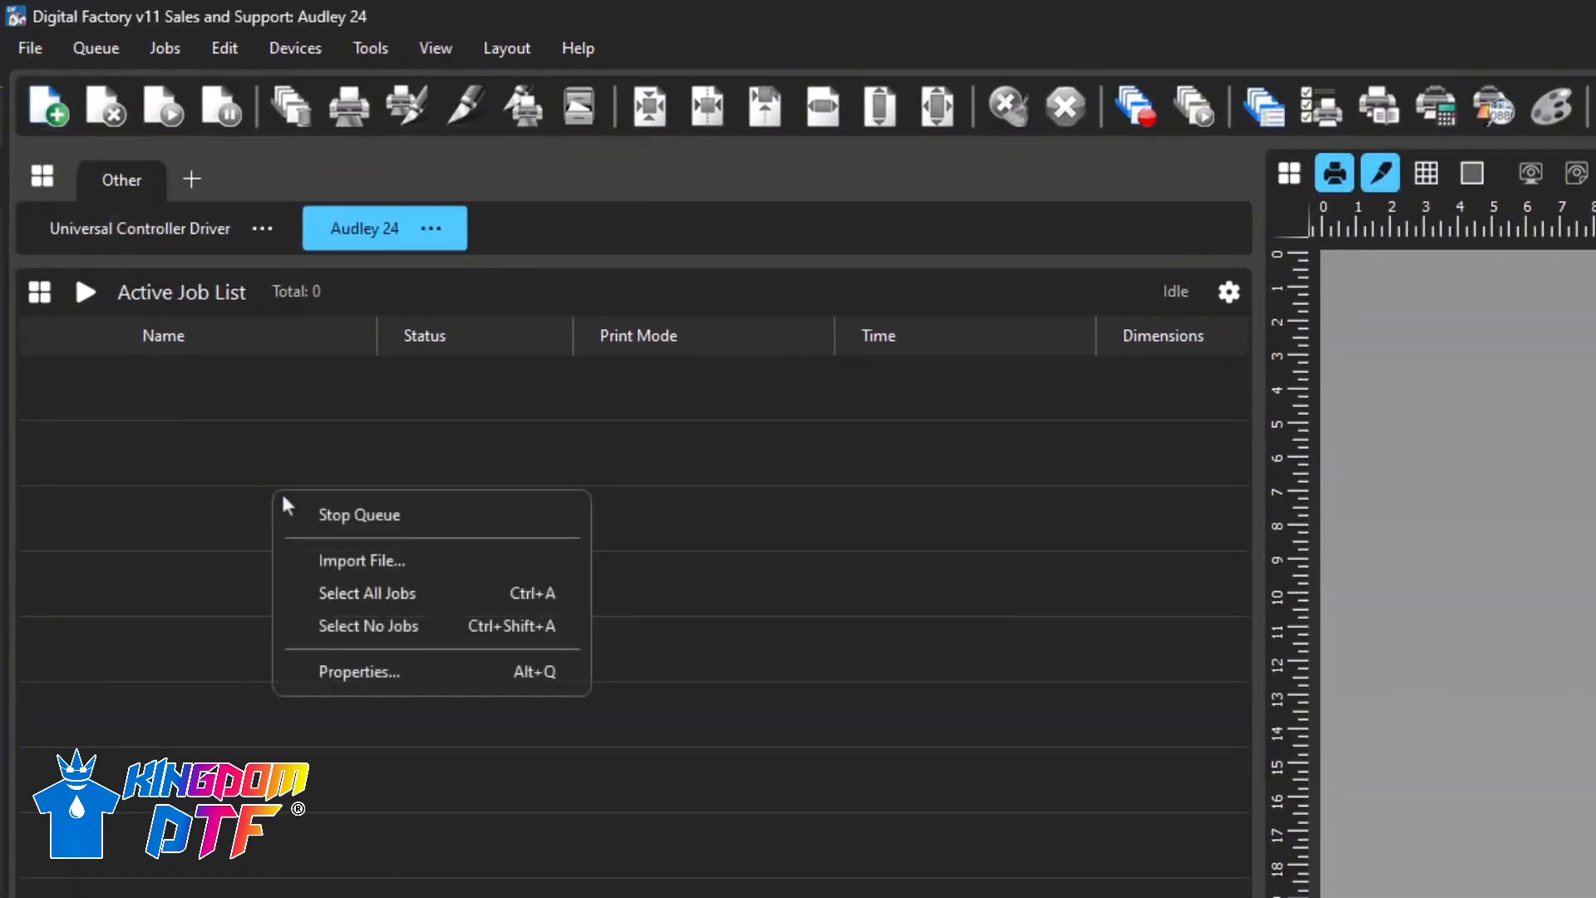
pyautogui.click(371, 562)
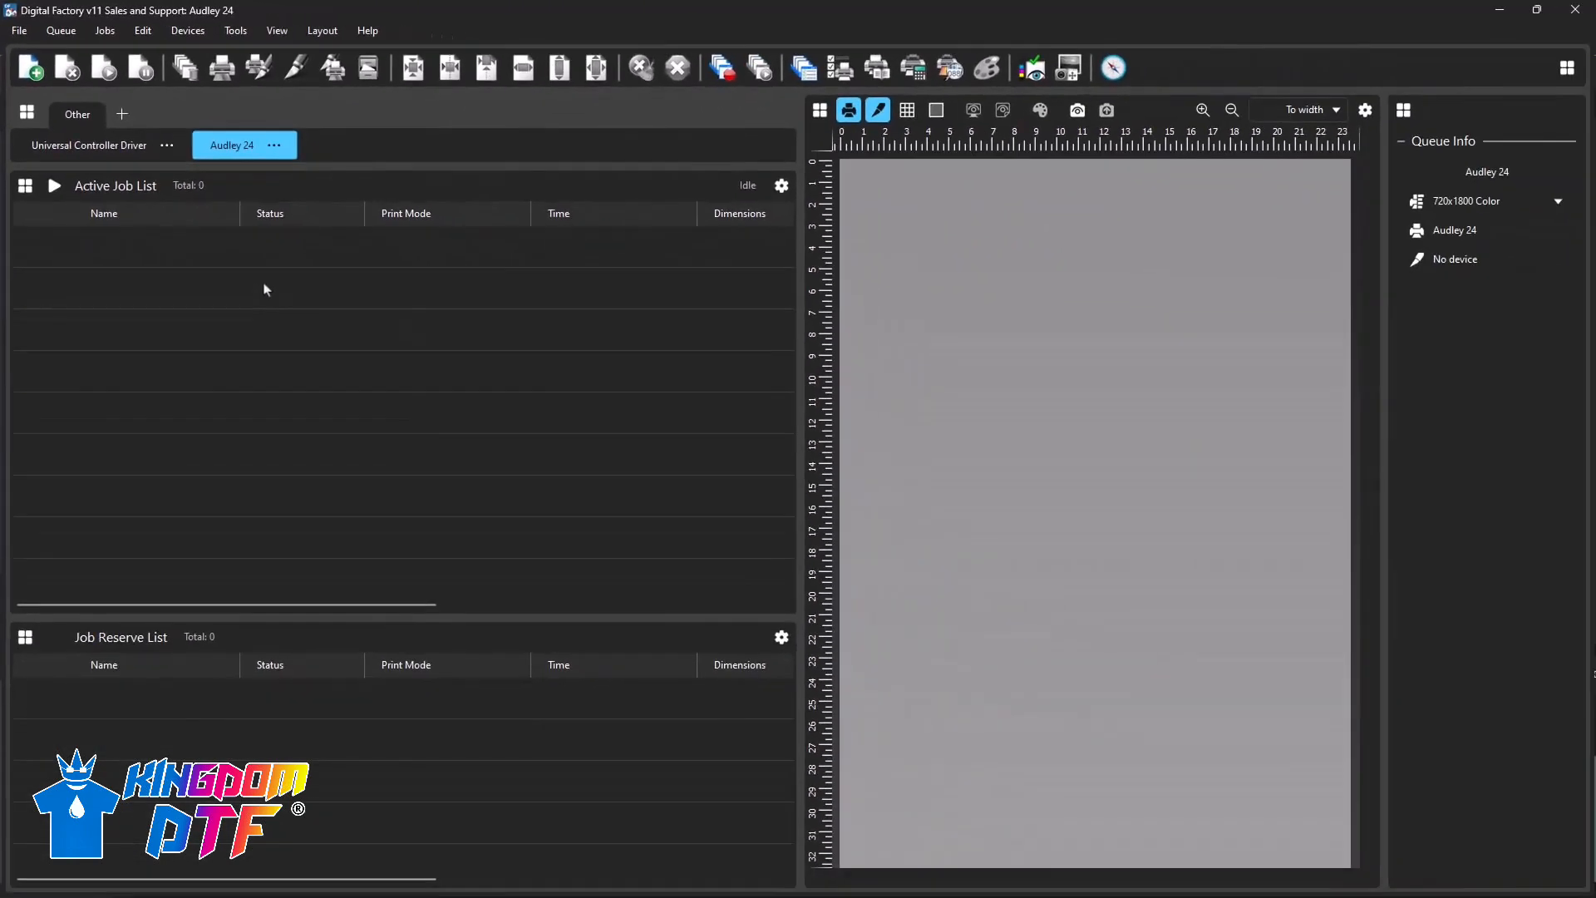
# - Try to import test print queue.prn from the Print files folder into the Audley 24 queue
pyautogui.click(828, 705)
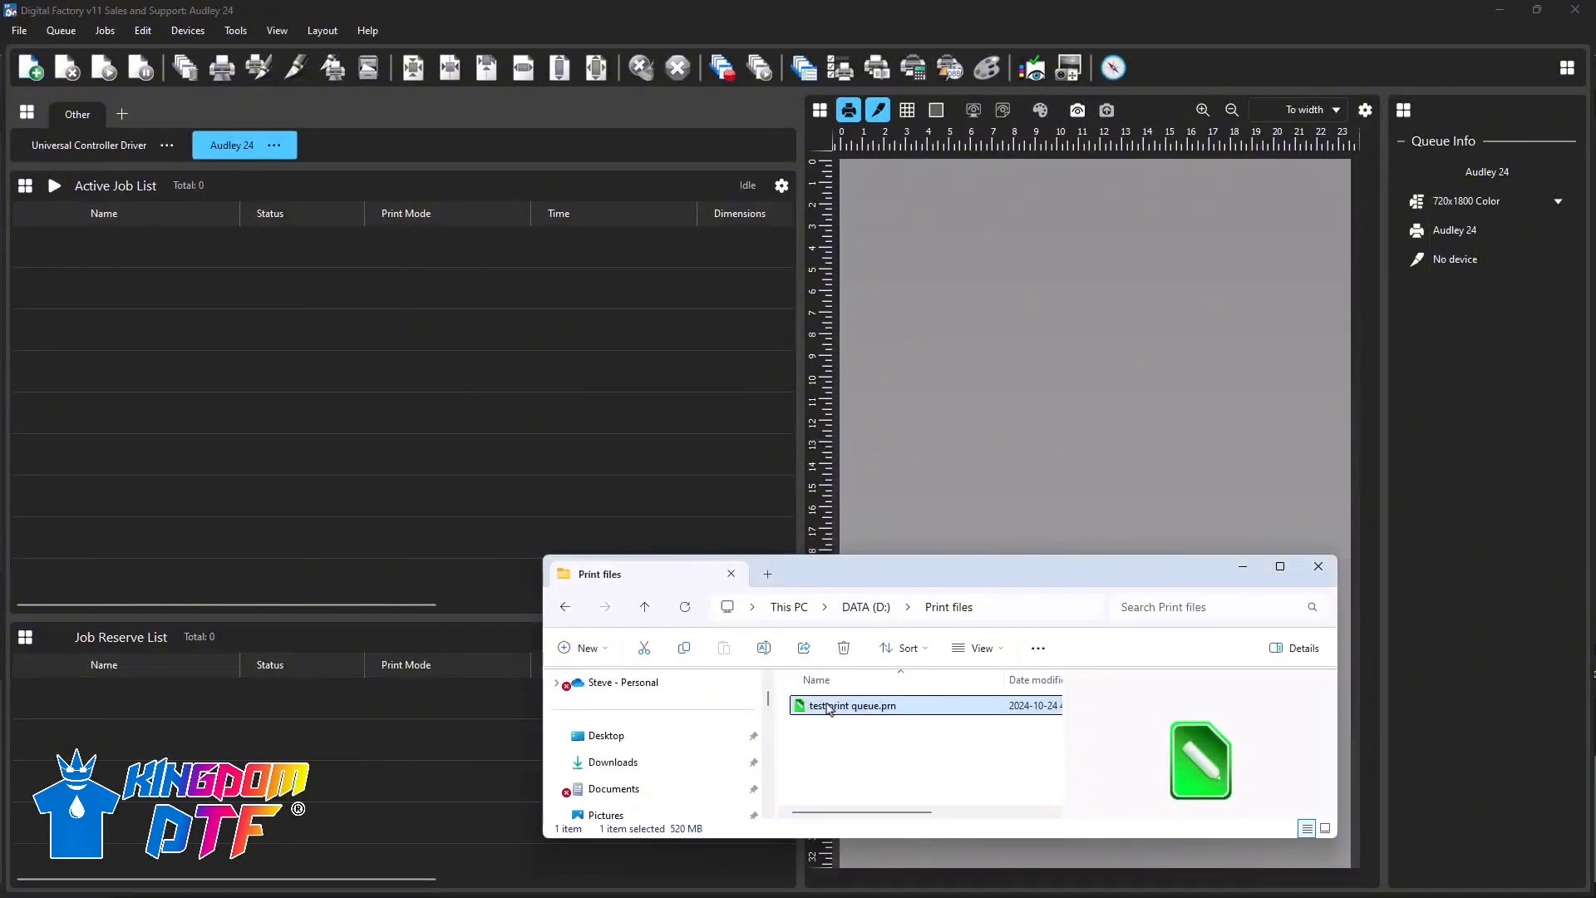
pyautogui.moveTo(828, 708); pyautogui.dragTo(496, 492)
pyautogui.moveTo(341, 361); pyautogui.dragTo(341, 362)
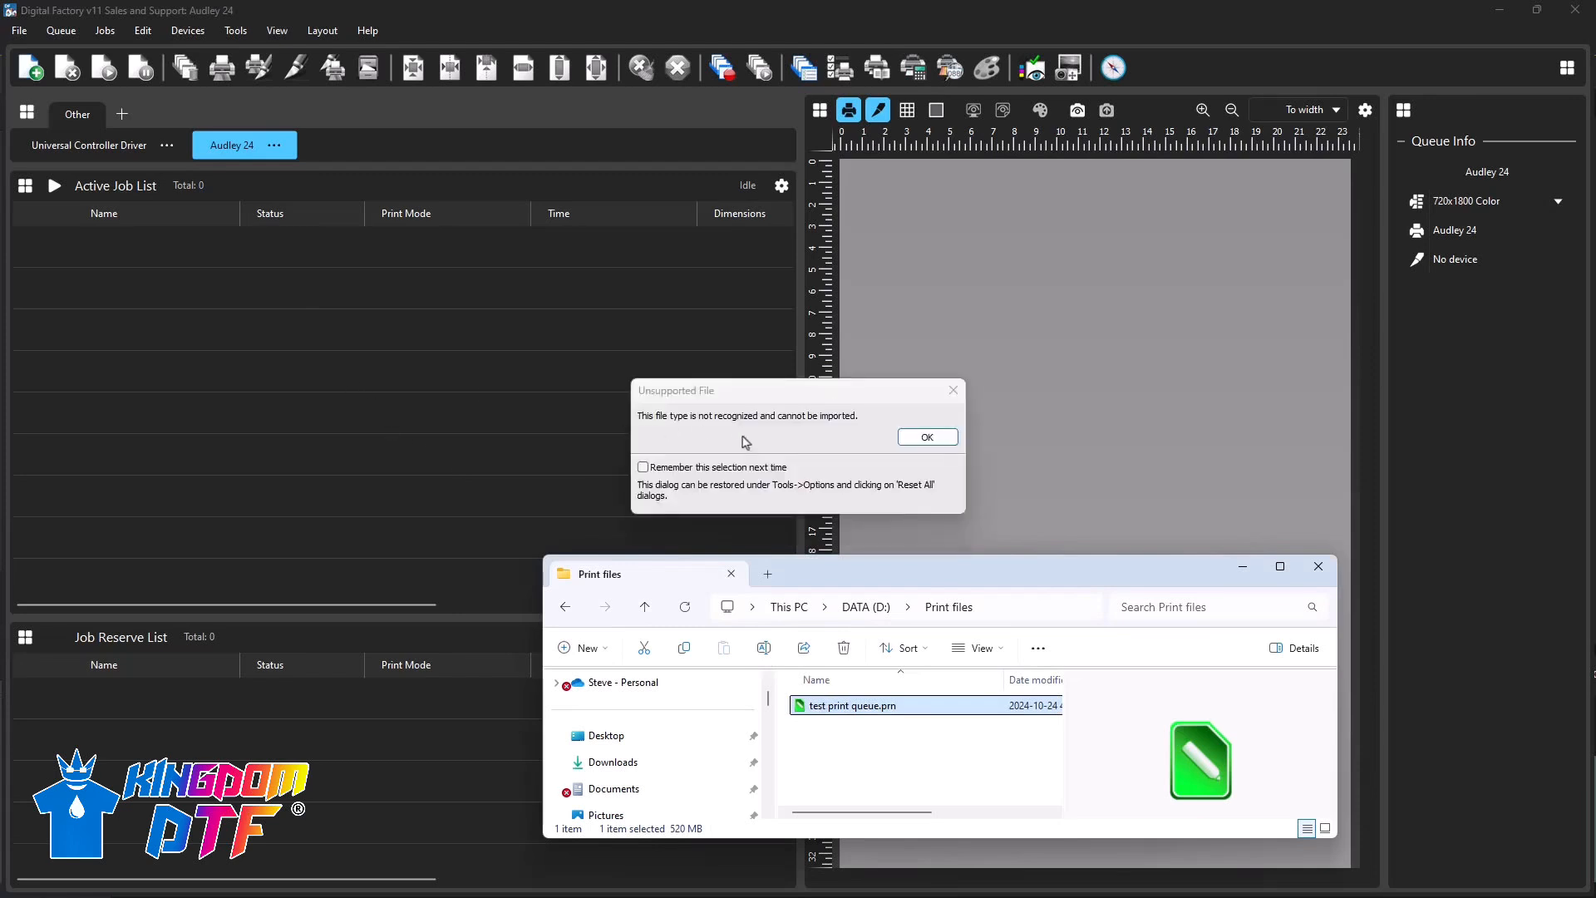
pyautogui.click(918, 447)
# - Generate a print mode named Special shirts and colors by importing test print queue.prn into the Universal Controller Driver queue, and select it
pyautogui.click(89, 144)
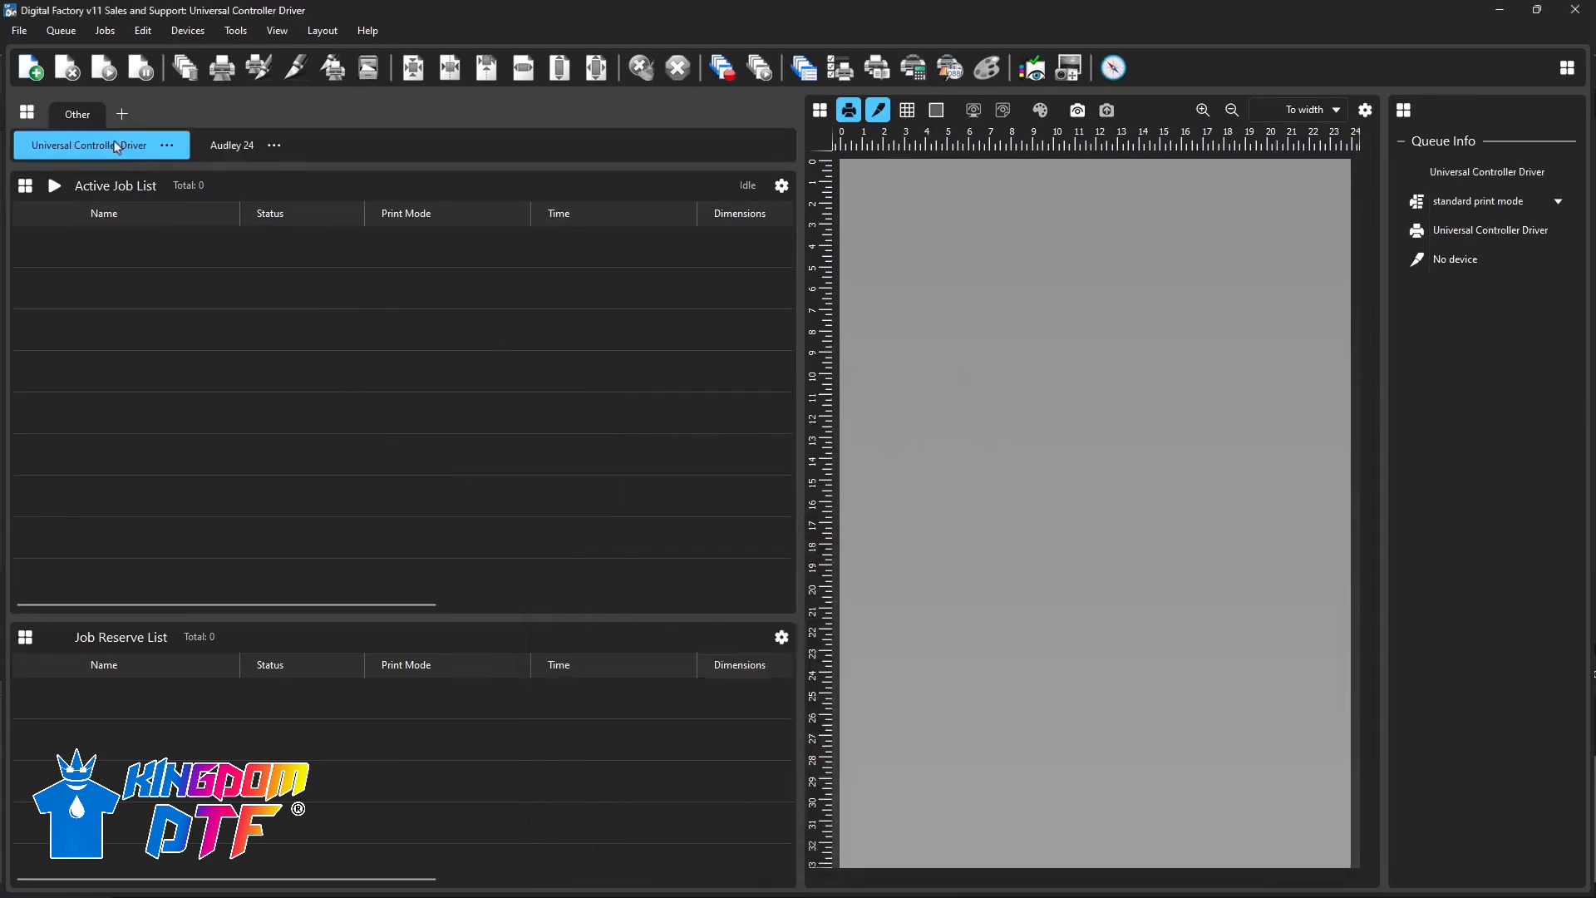
pyautogui.moveTo(824, 706); pyautogui.dragTo(451, 422)
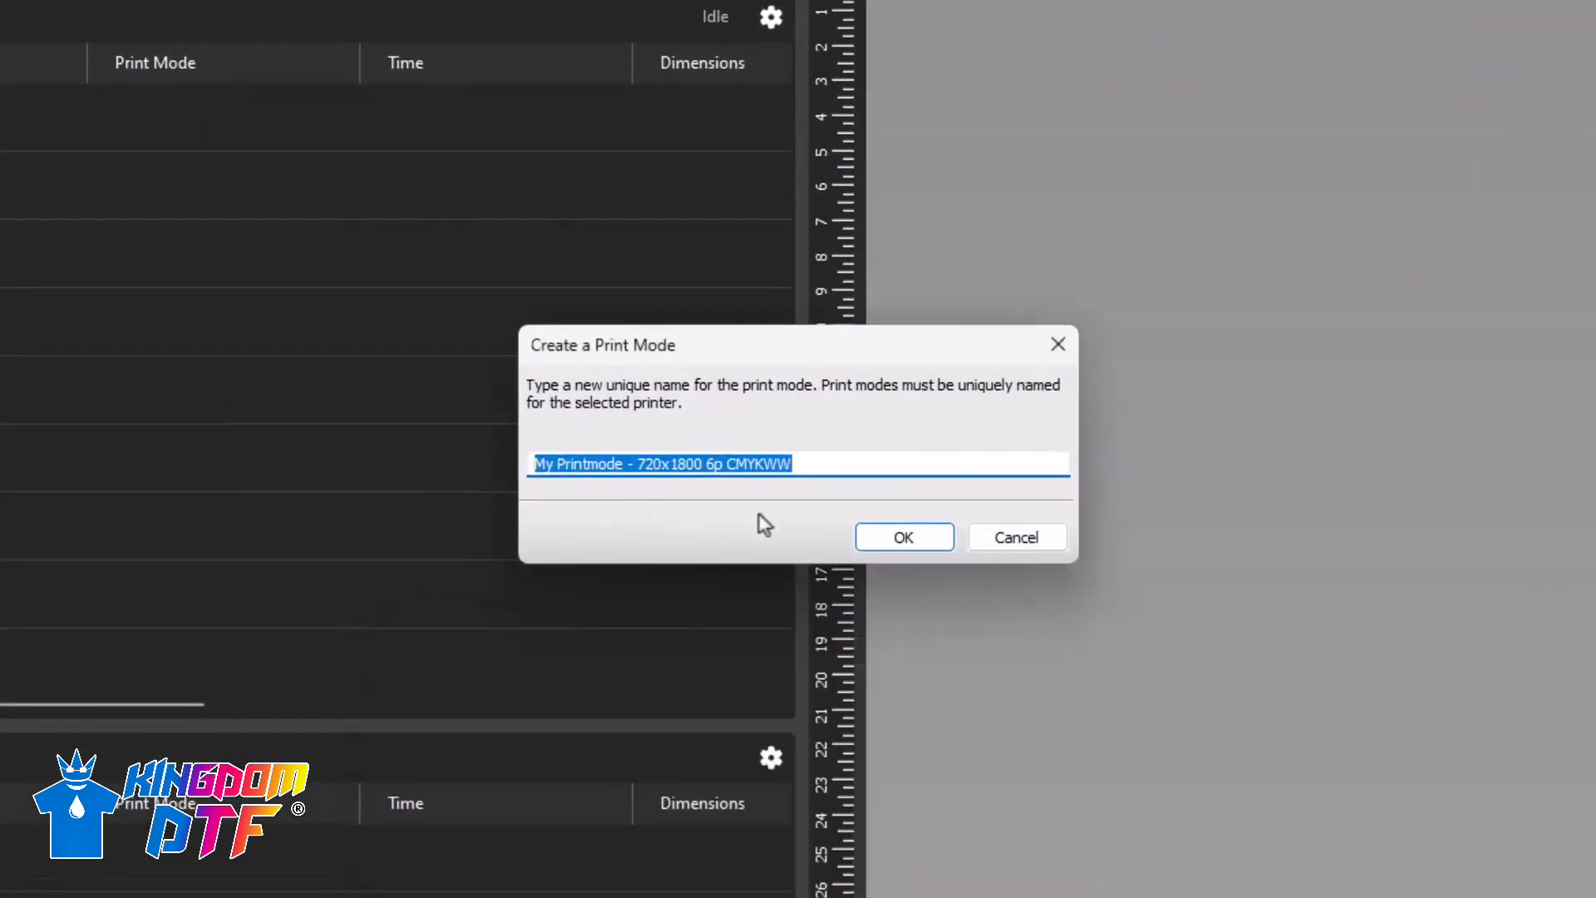
pyautogui.click(822, 461)
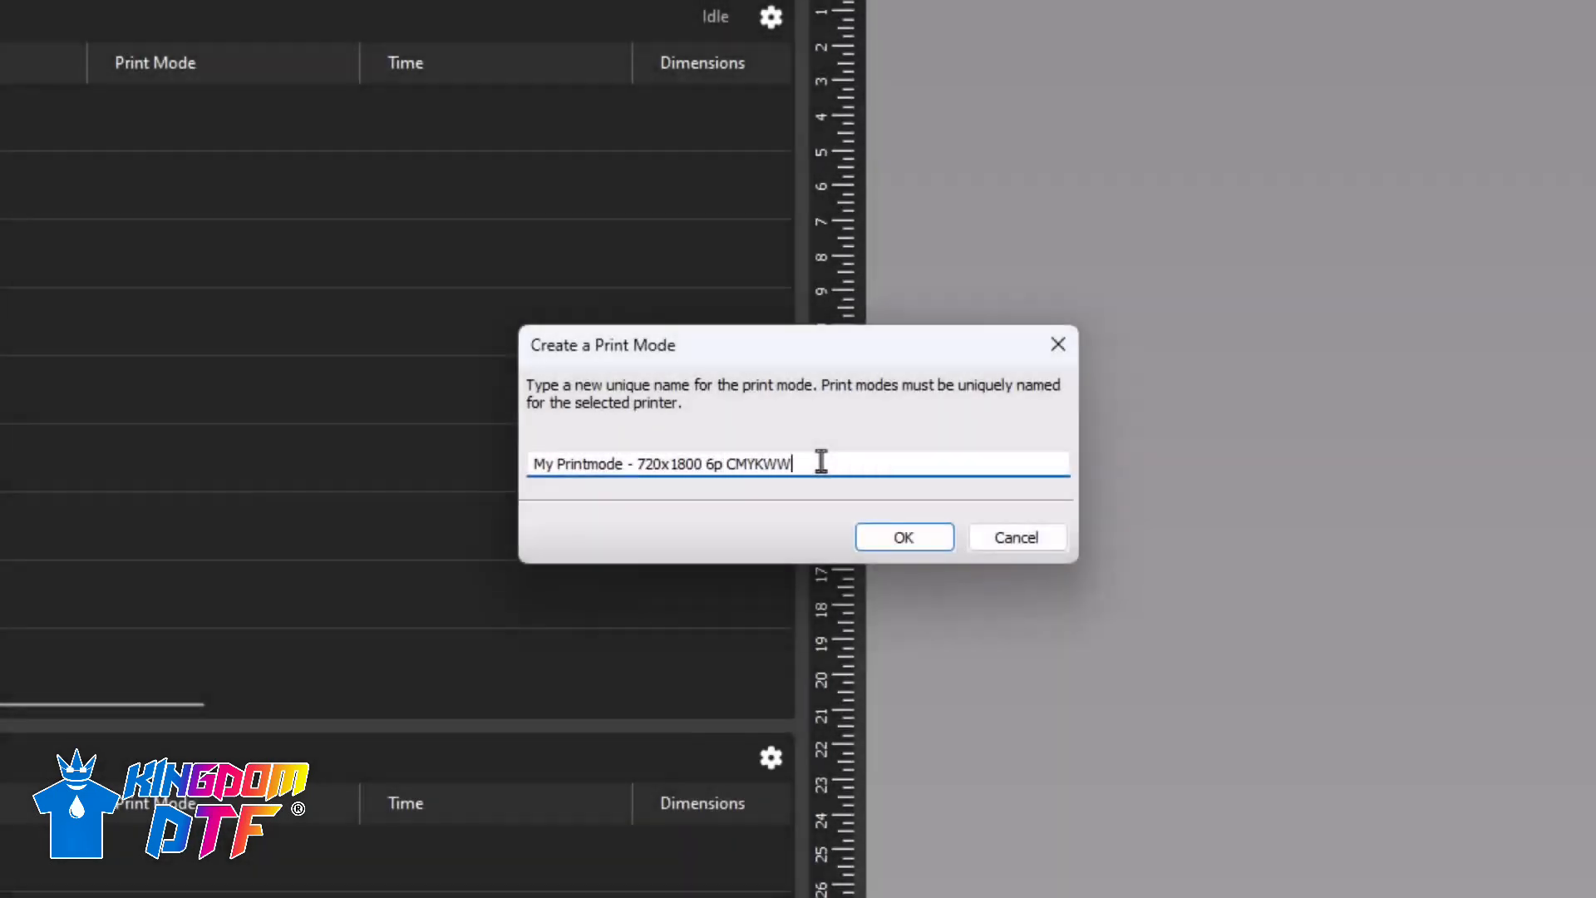
pyautogui.moveTo(822, 462); pyautogui.dragTo(458, 447)
pyautogui.write('Special shirts and ')
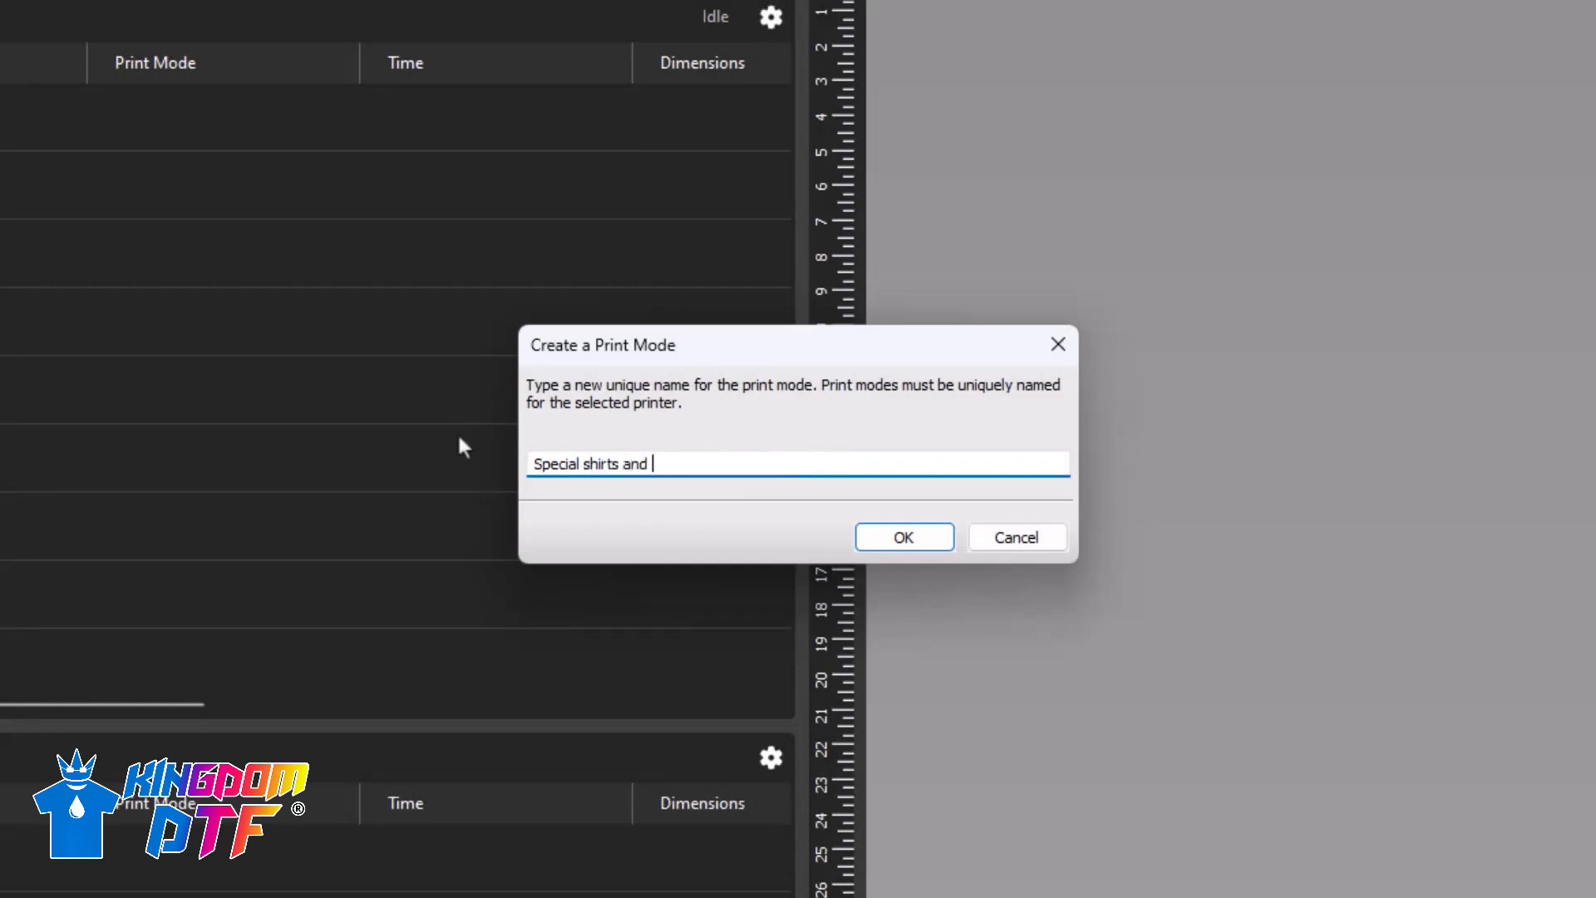
pyautogui.write('colors')
pyautogui.click(919, 542)
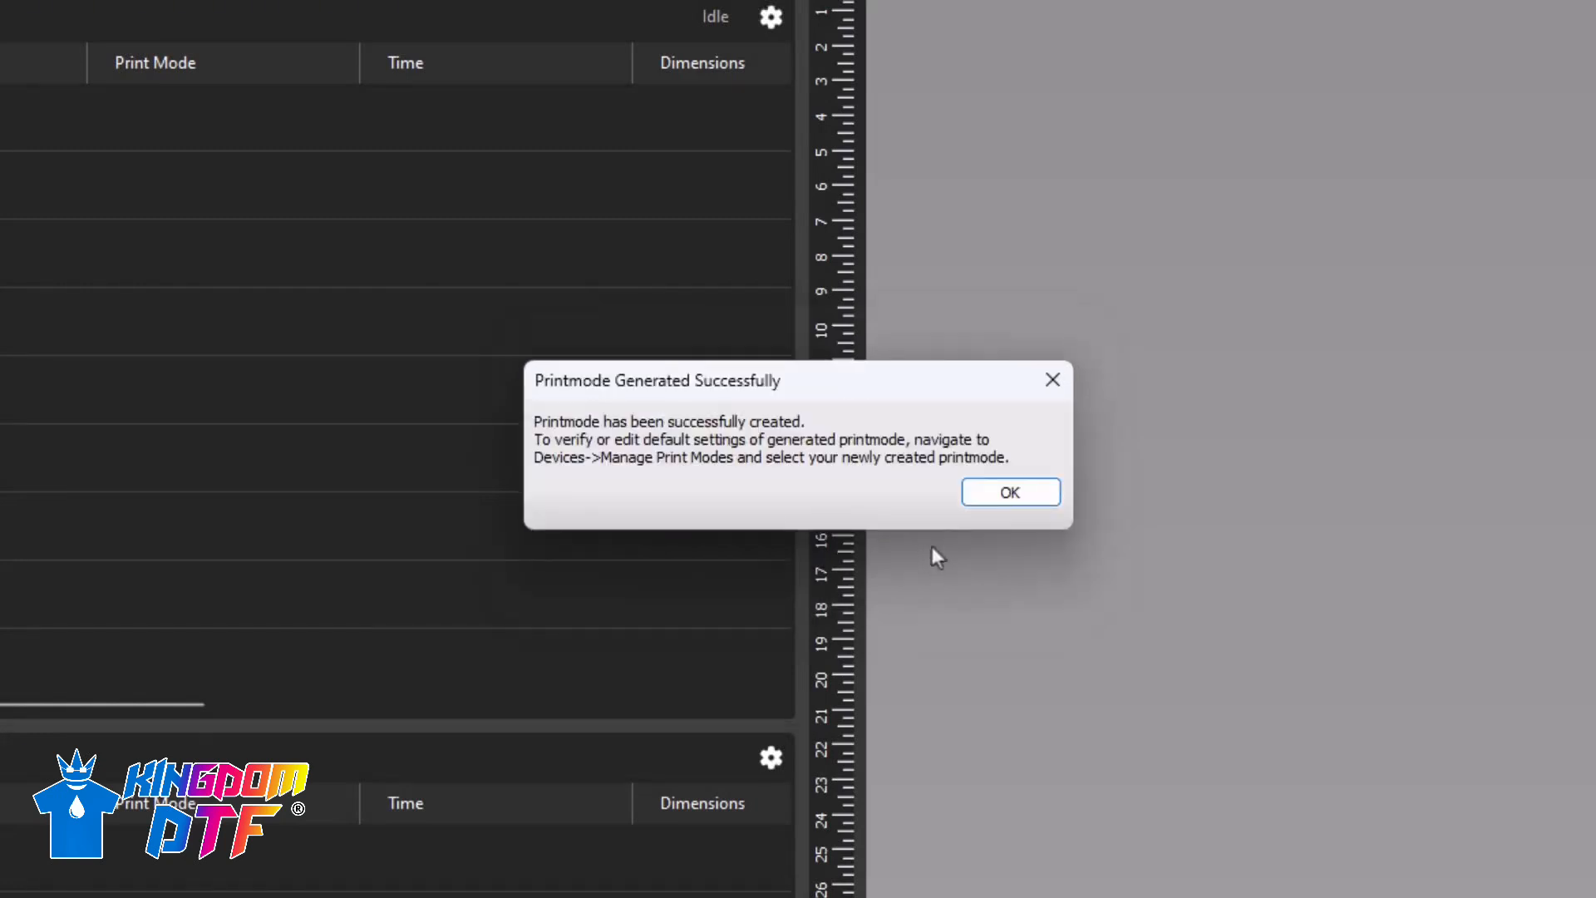
pyautogui.click(1005, 497)
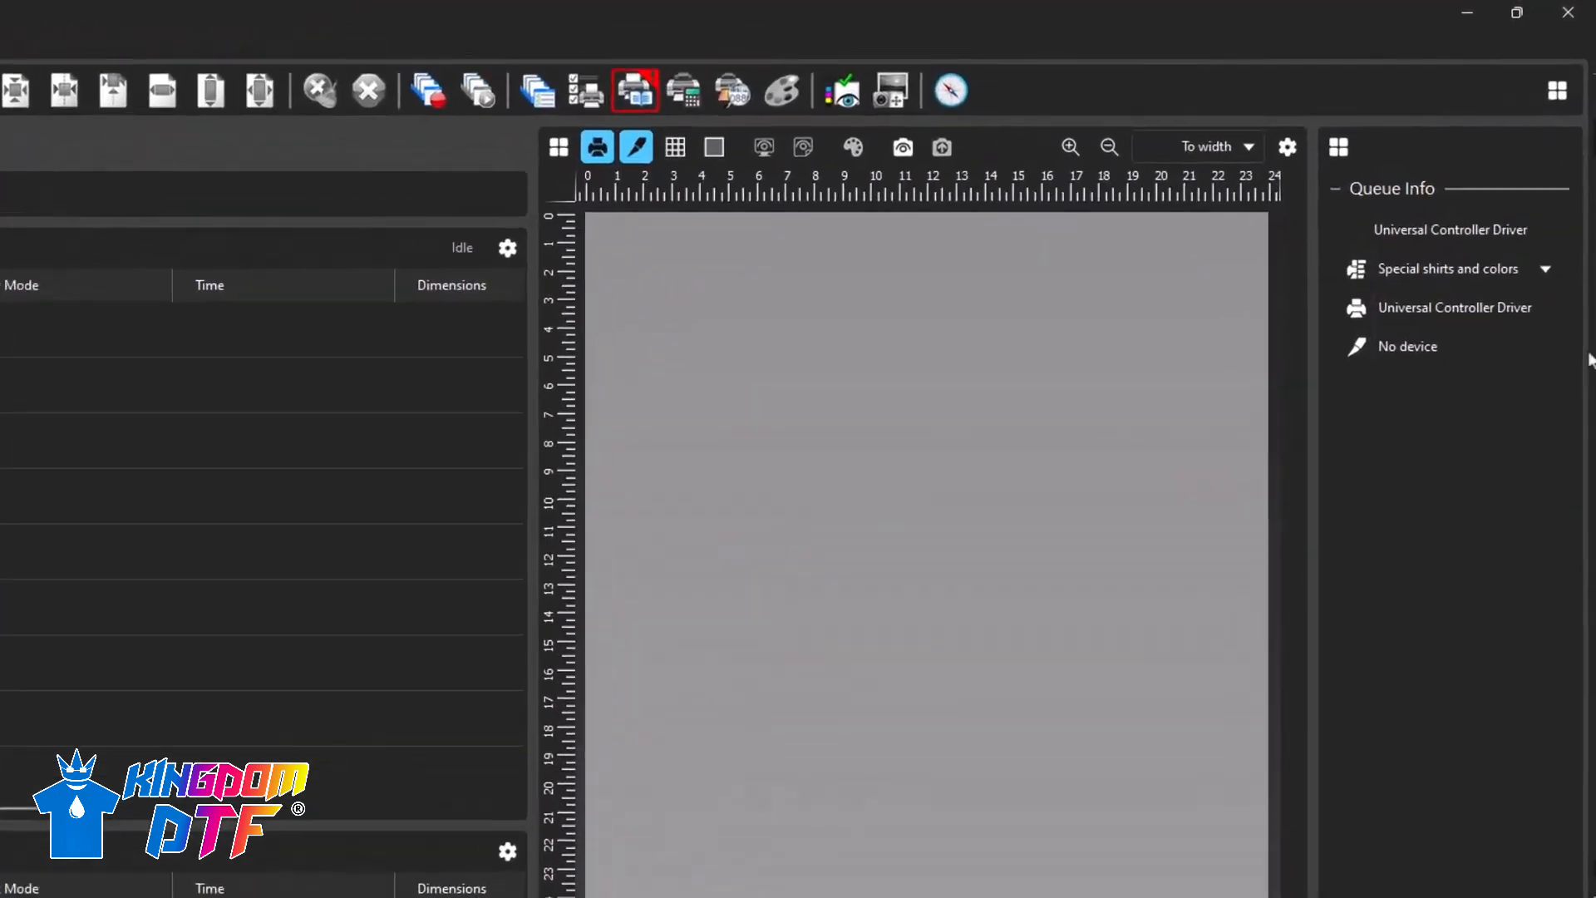
pyautogui.click(1546, 271)
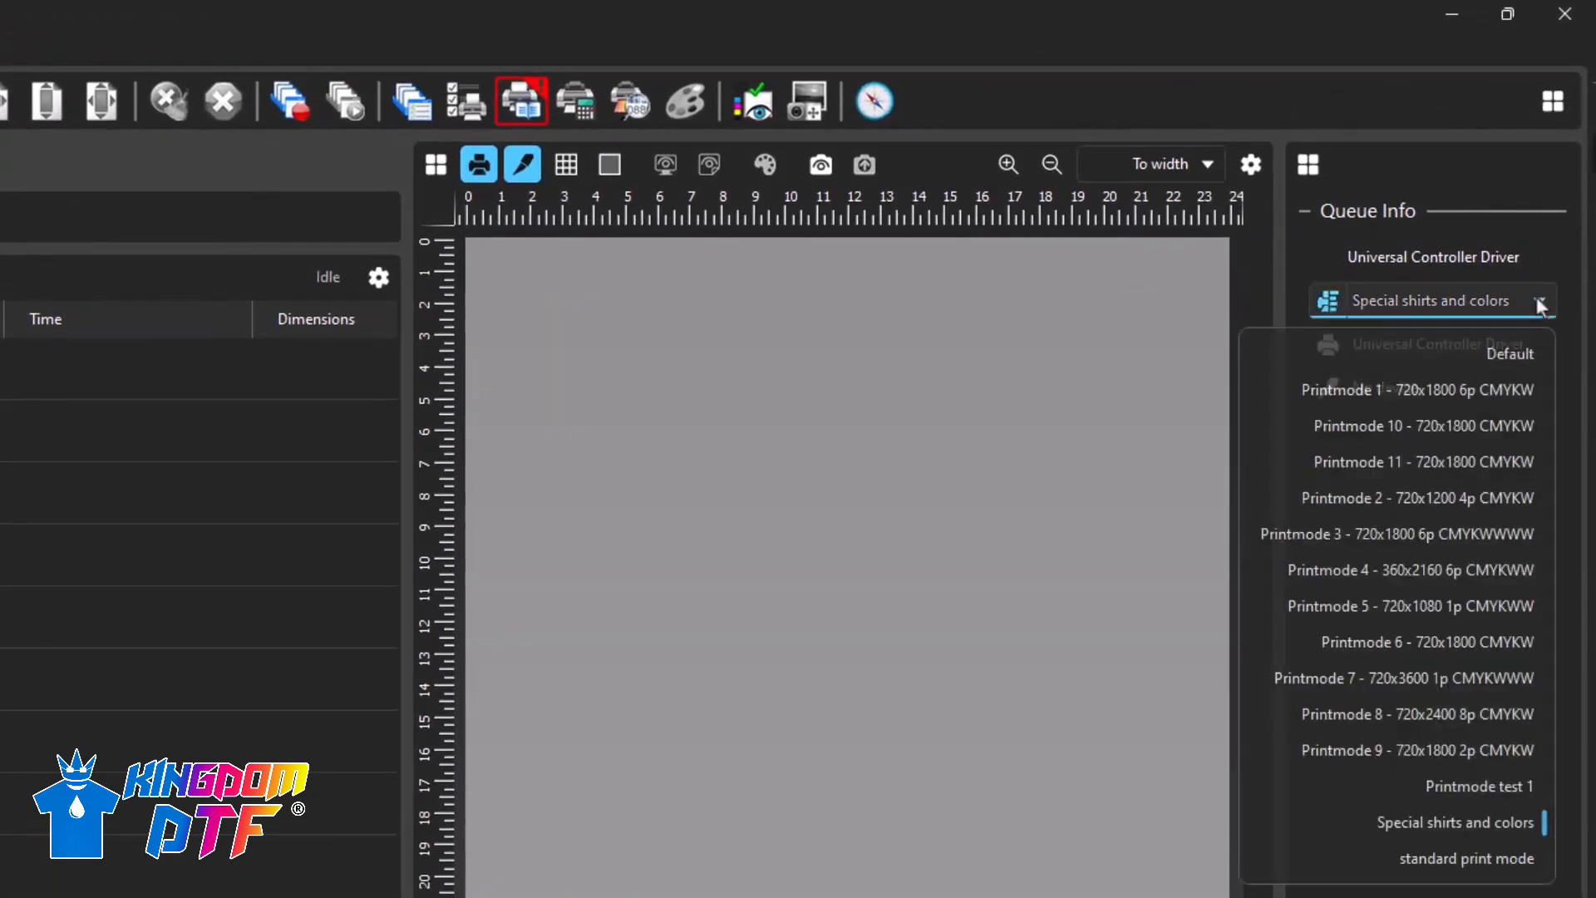
pyautogui.click(1454, 818)
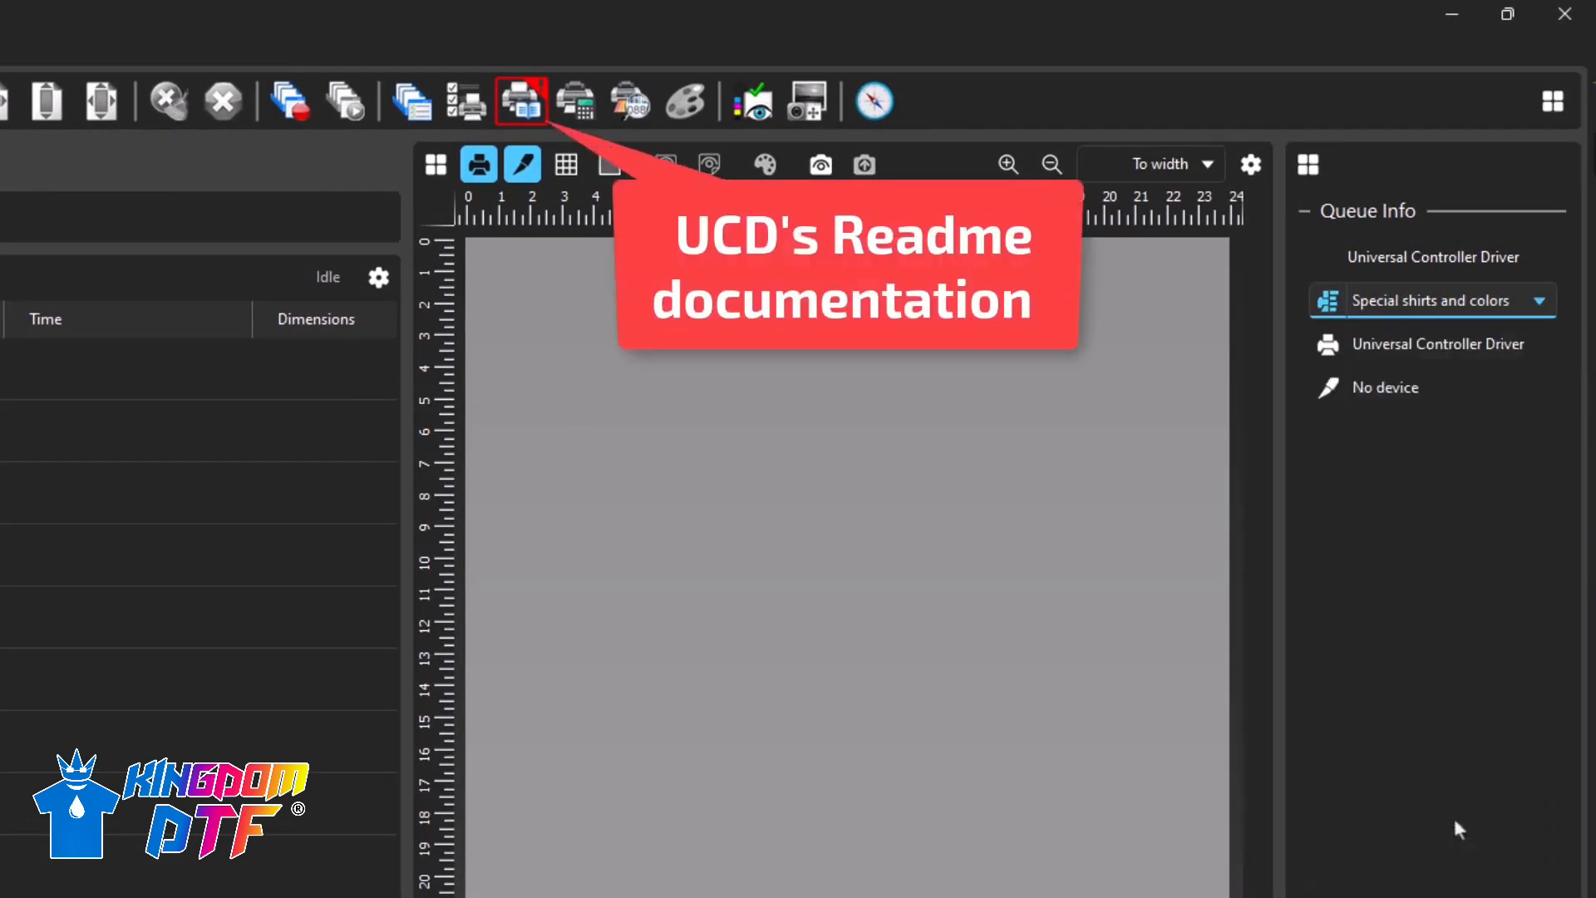